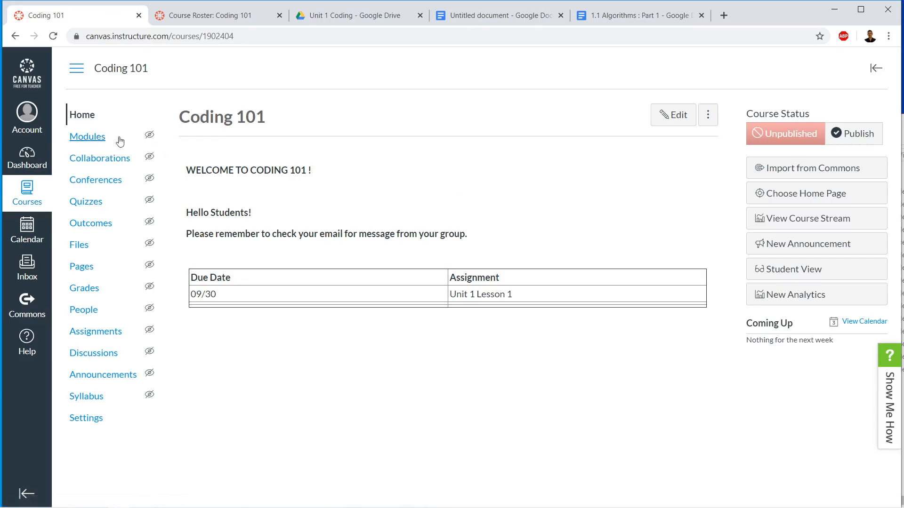
View the Coding 101 course's Modules page, and examine the storage quota on its Files page with the tutorial pane collapsed
left_click(73, 141)
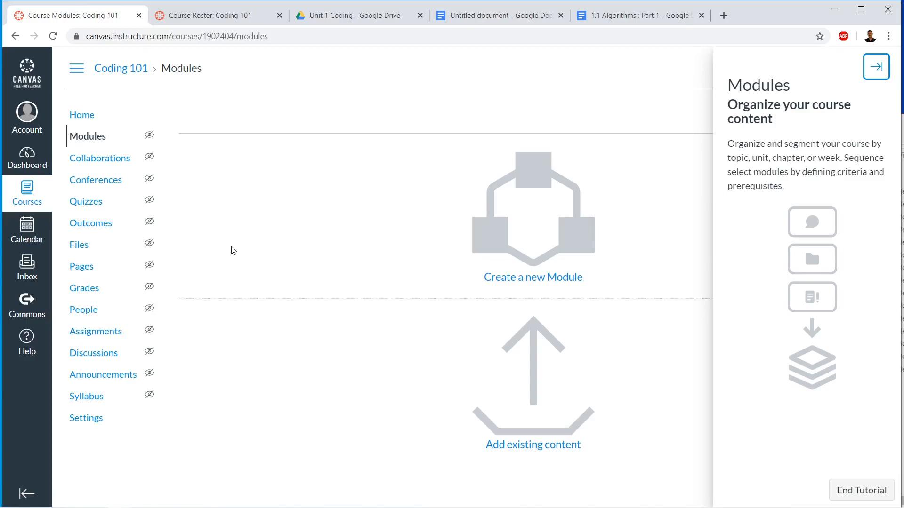
left_click(81, 246)
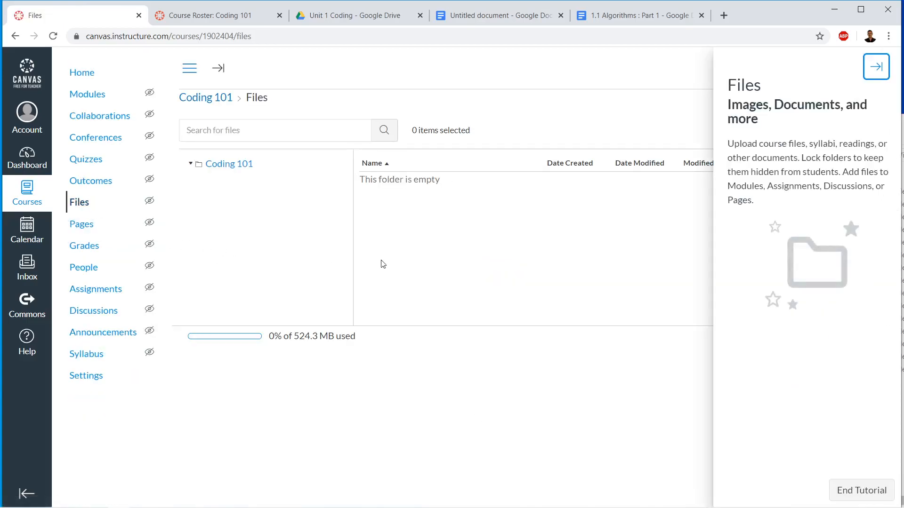
left_click(877, 69)
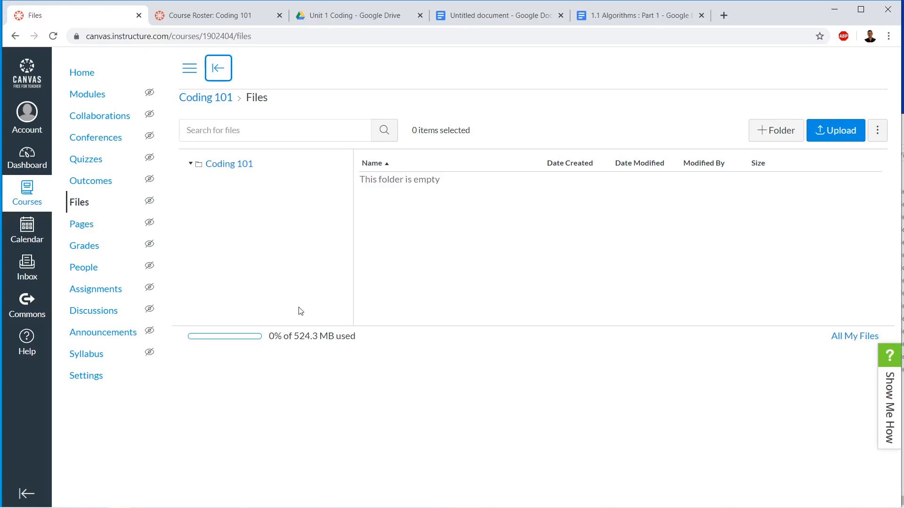
left_click_drag(292, 335, 333, 340)
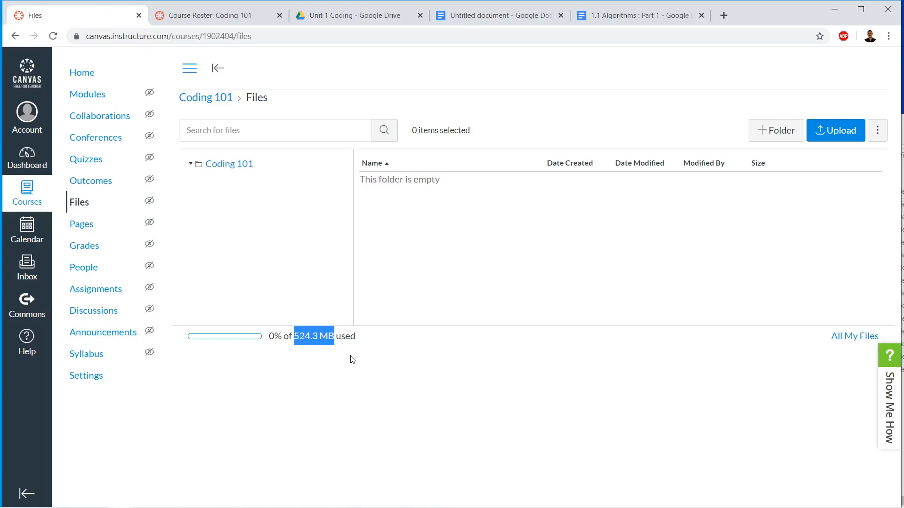
left_click(379, 373)
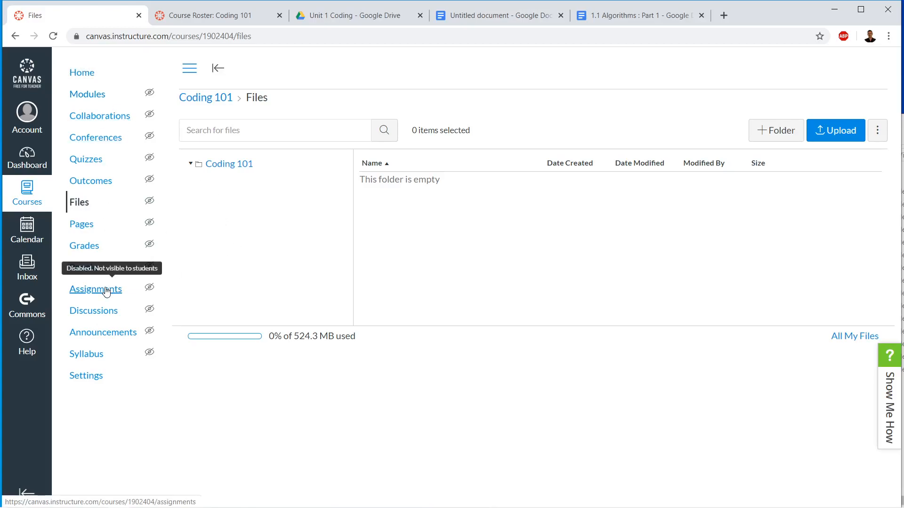
View the course's Assignments and Quizzes pages, collapsing the tutorial pane on Quizzes
left_click(82, 295)
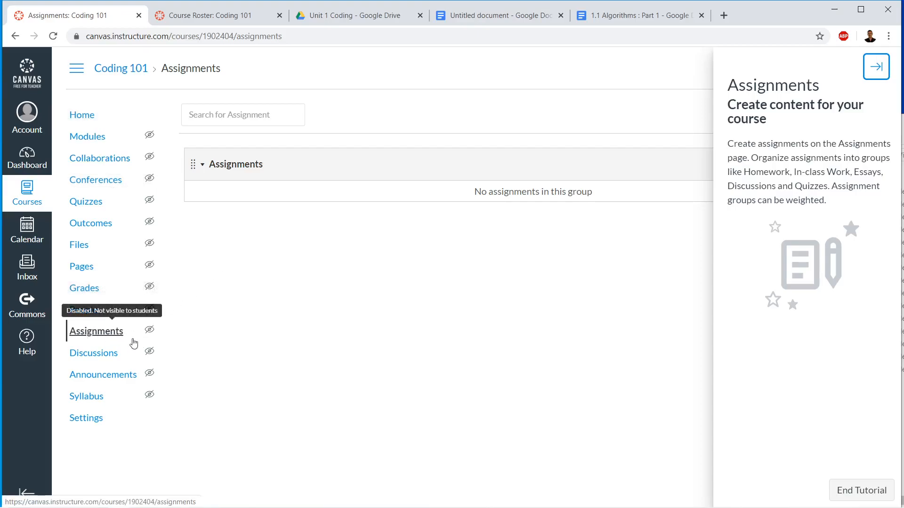
left_click(82, 205)
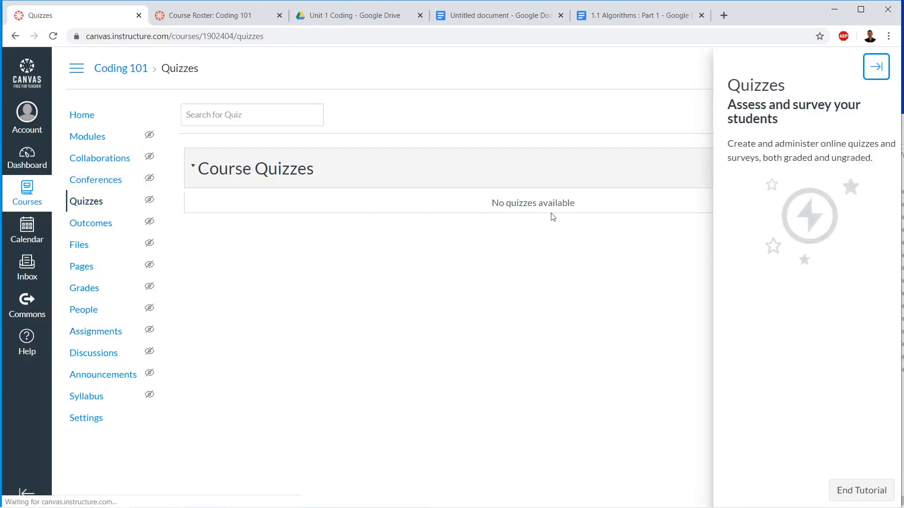
left_click(876, 68)
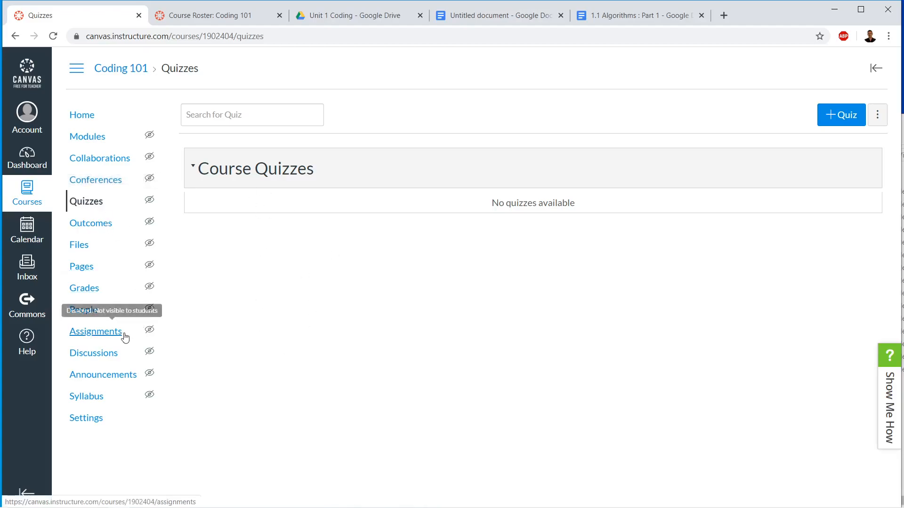
Create a course module named "Unit 1 Coding", checking the unit folder's name in Google Drive
left_click(92, 137)
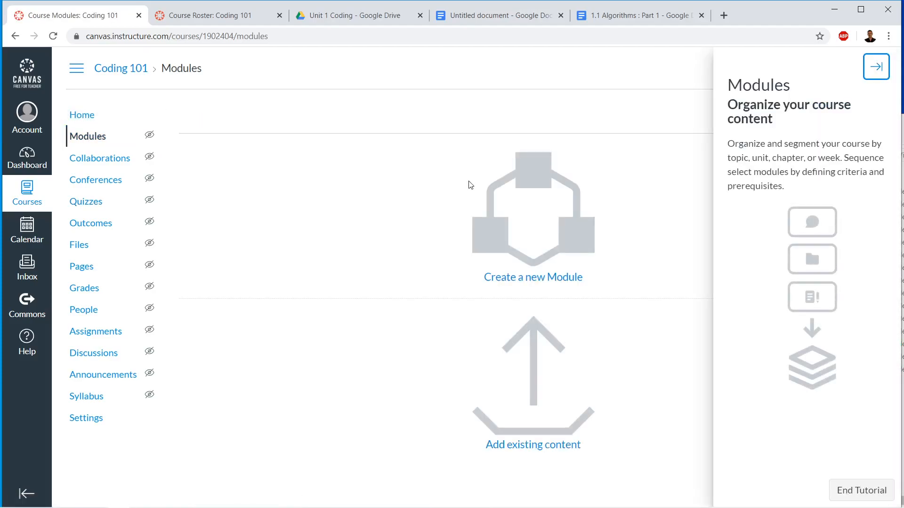
left_click(876, 67)
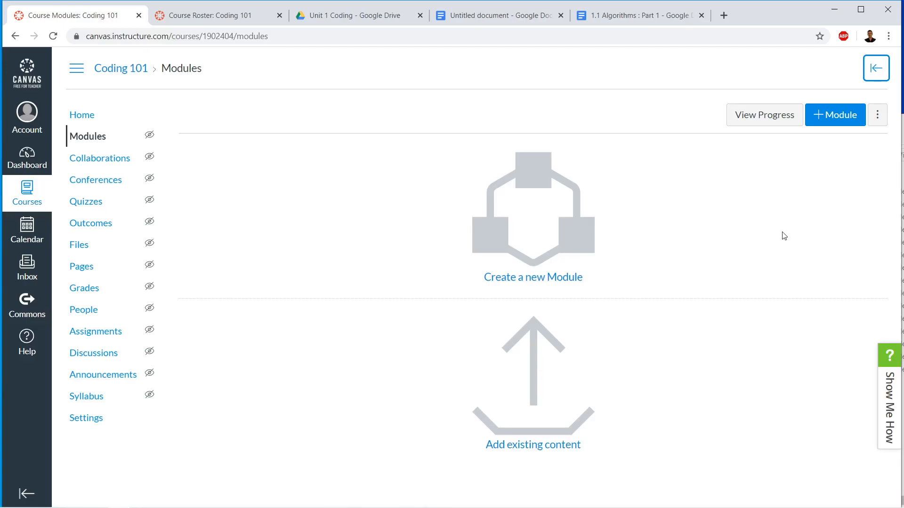
left_click(841, 123)
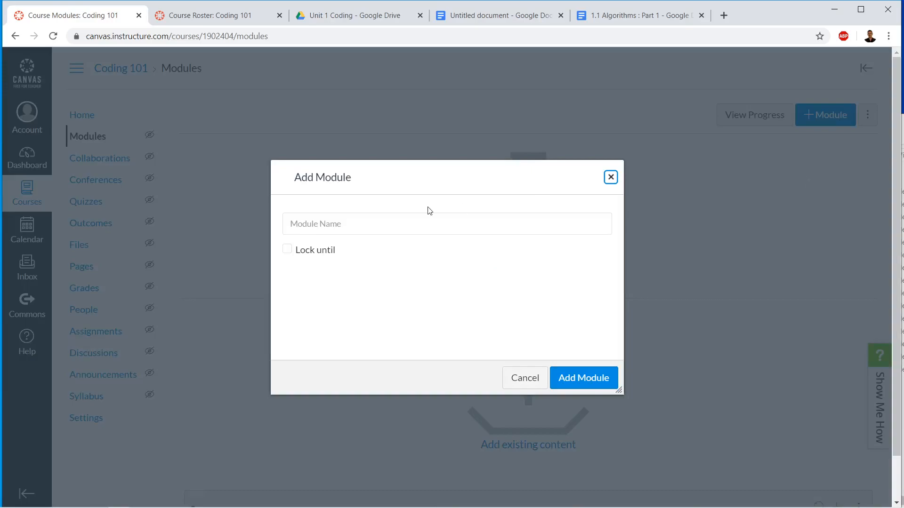
left_click(427, 232)
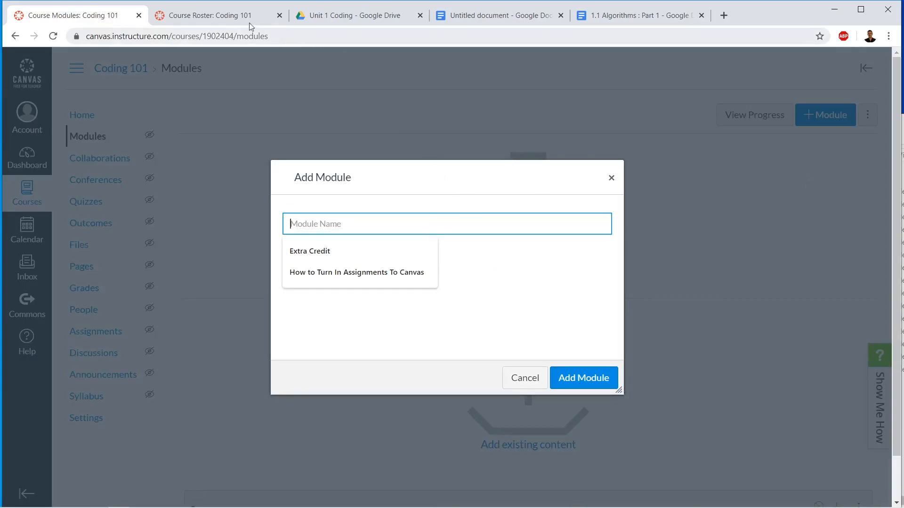
left_click(336, 17)
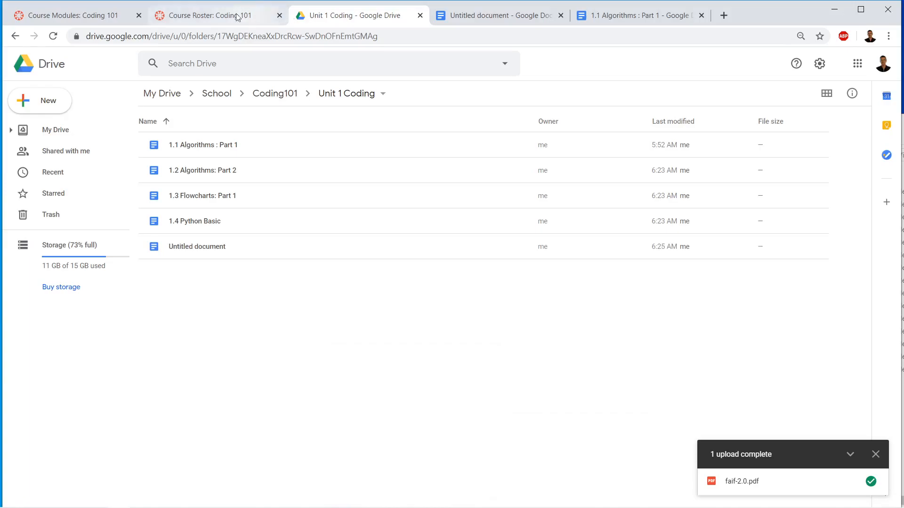
left_click(111, 17)
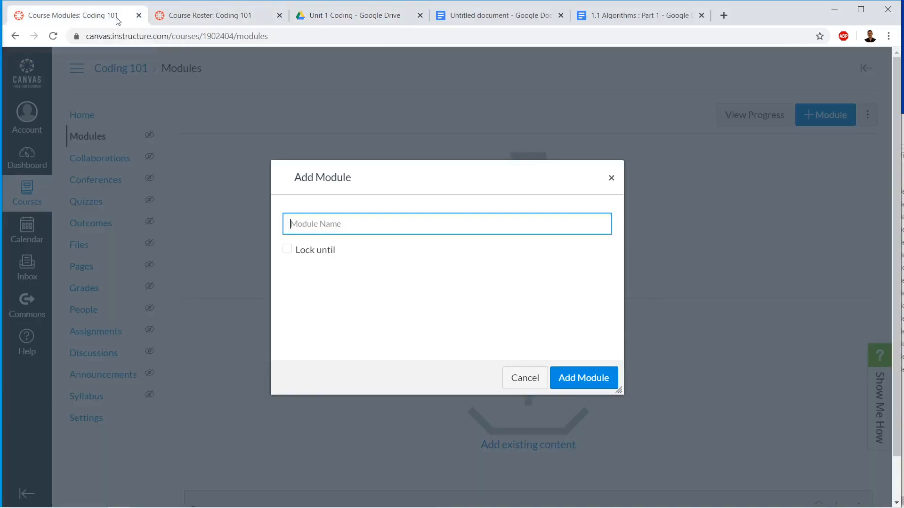
type("UNit 1 Coding")
left_click(302, 224)
key("BackSpace")
type("n")
left_click(587, 381)
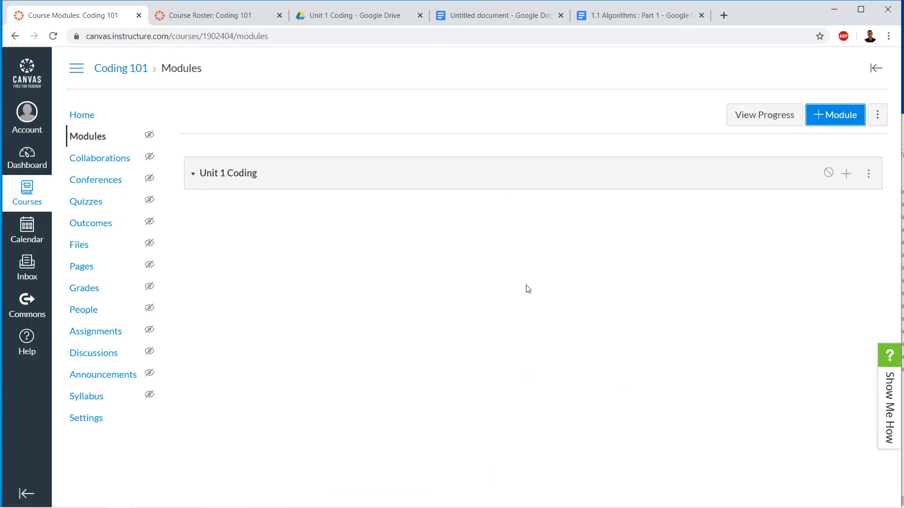
Start adding an item to the Unit 1 Coding module, choosing a new assignment, and reposition the dialog nearer the page header
left_click(748, 247)
left_click(846, 174)
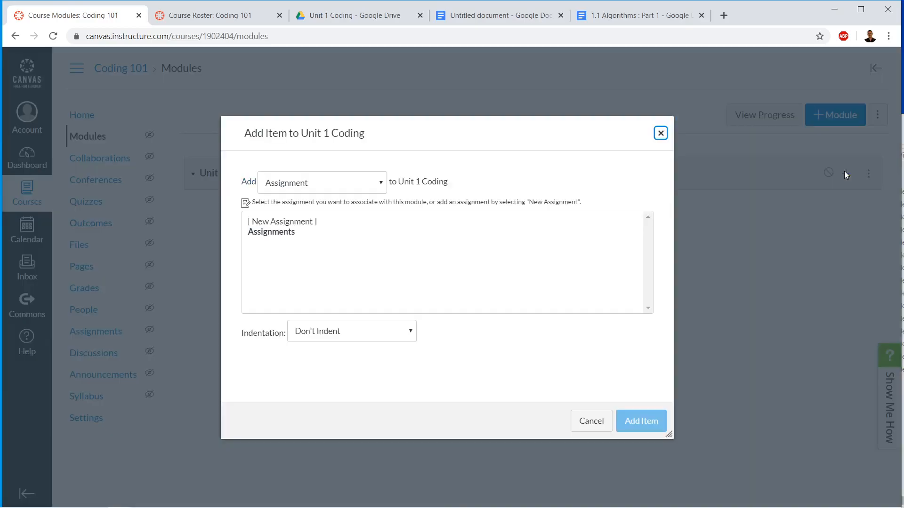
left_click(380, 182)
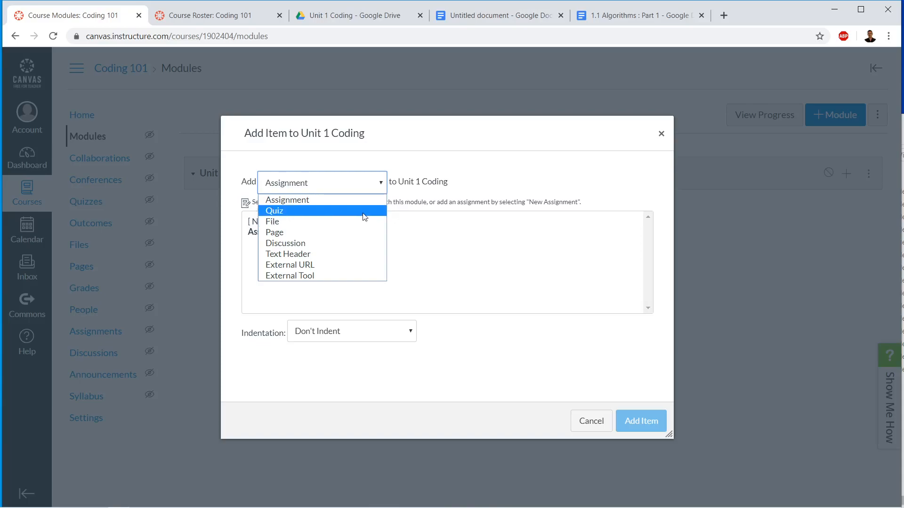
left_click(288, 204)
left_click(308, 222)
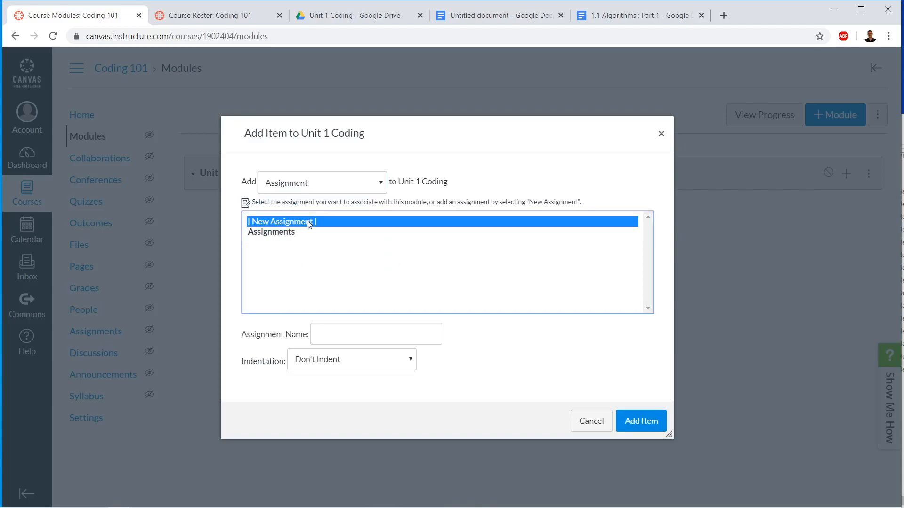
left_click(410, 325)
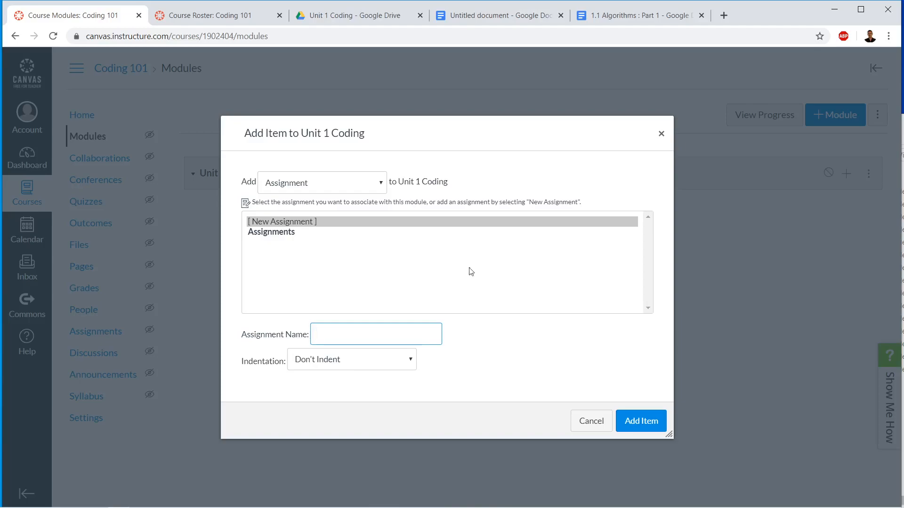
left_click_drag(476, 121, 425, 96)
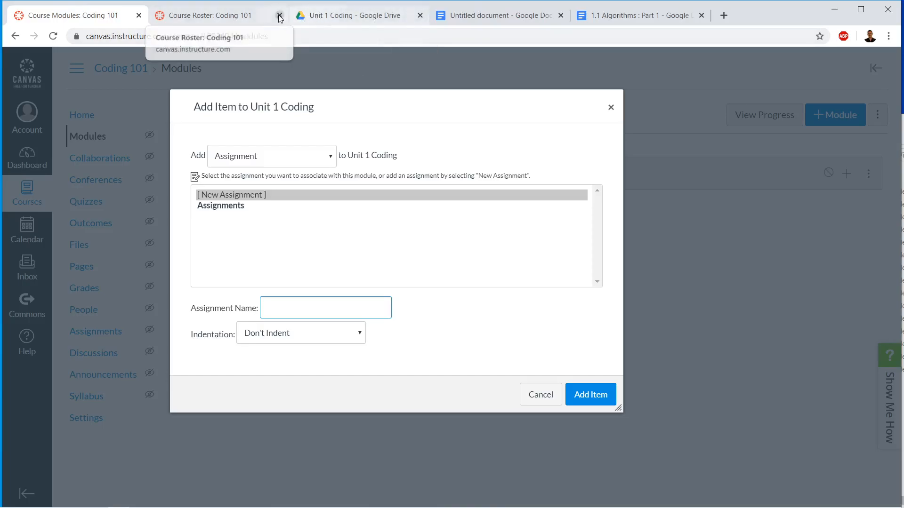
Reorder the browser pages so Google Drive directly follows the course modules page, and switch to Google Drive
left_click_drag(306, 15, 146, 20)
left_click(115, 16)
left_click(212, 16)
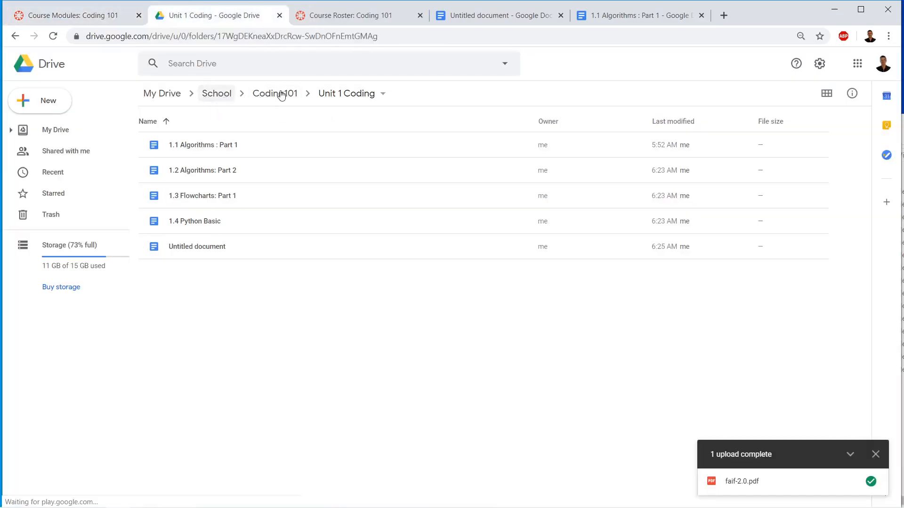
In Coding101's Unit 2 Free As In Freedom folder, rename the PDF as FreeAsInFreedom.pdf
double_click(188, 221)
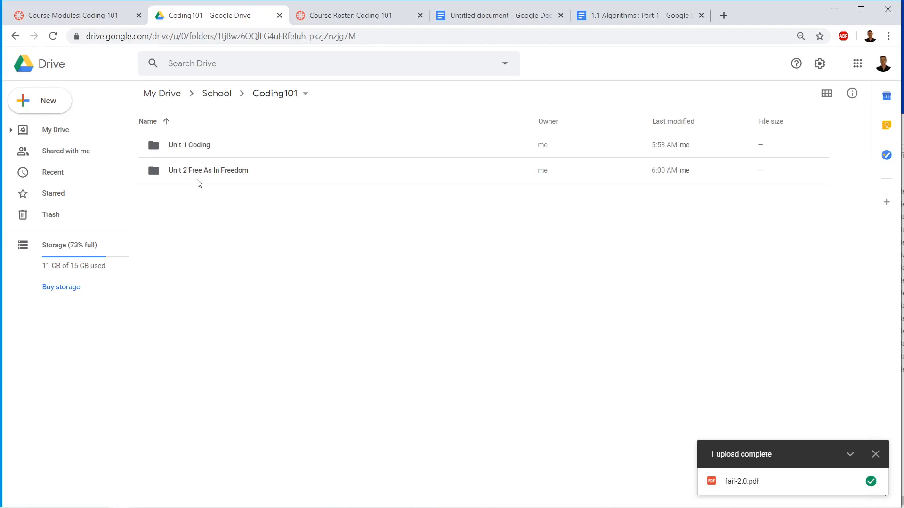
double_click(180, 172)
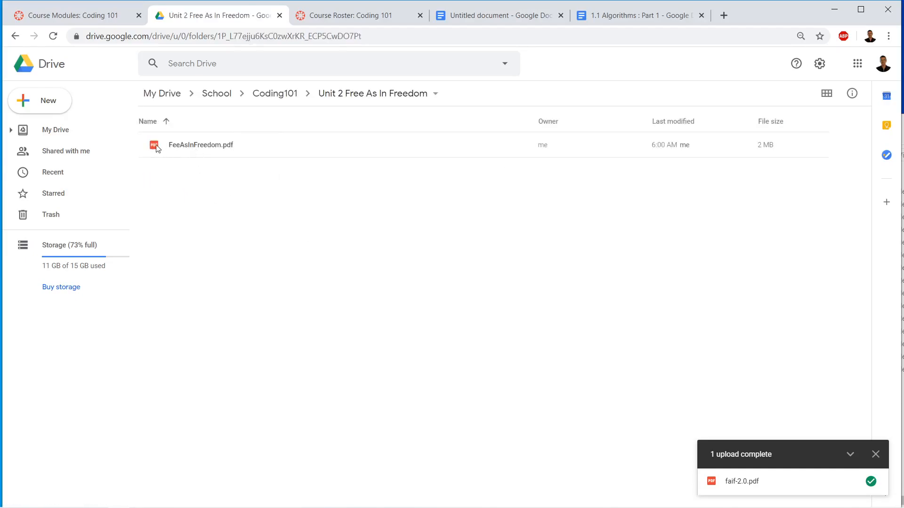
left_click(188, 145)
right_click(188, 145)
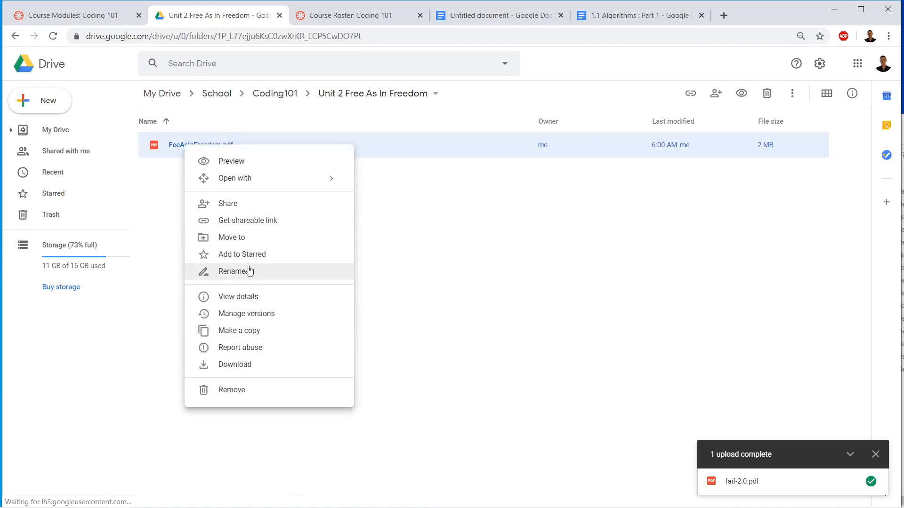
left_click(276, 271)
left_click(370, 275)
type("r")
left_click(529, 307)
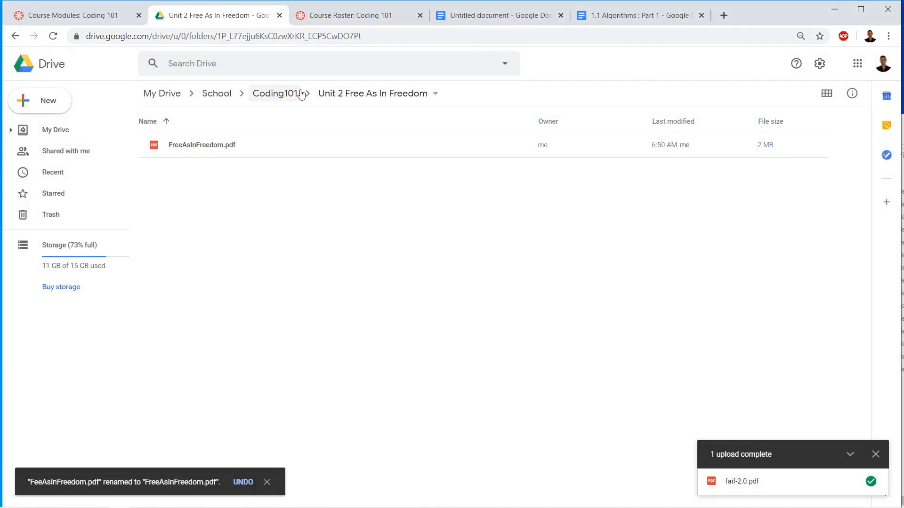
Return to Coding101's Unit 1 Coding folder and open the document "1.1 Algorithms : Part 1"
left_click(269, 96)
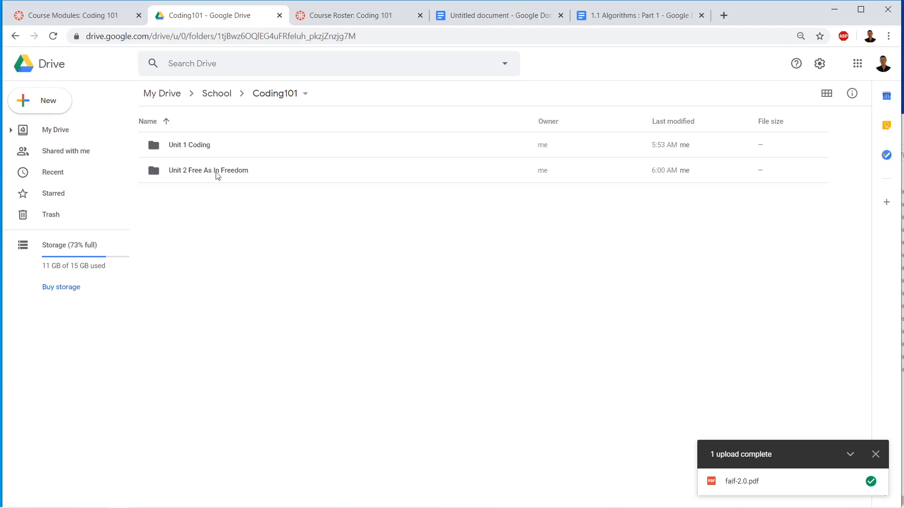
double_click(181, 145)
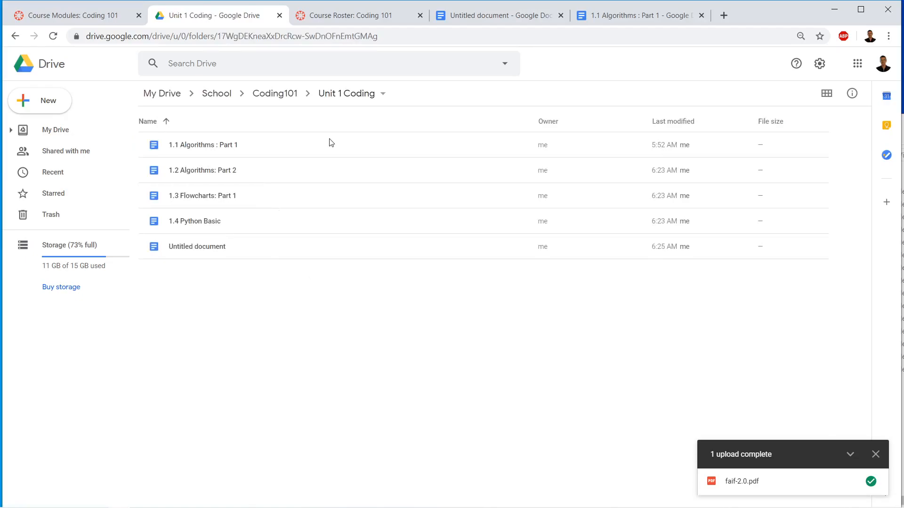
left_click(278, 96)
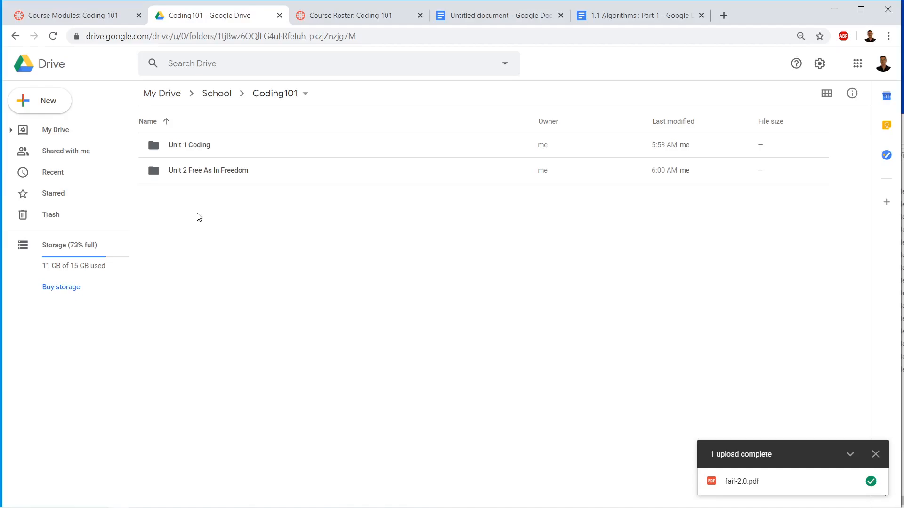
double_click(159, 146)
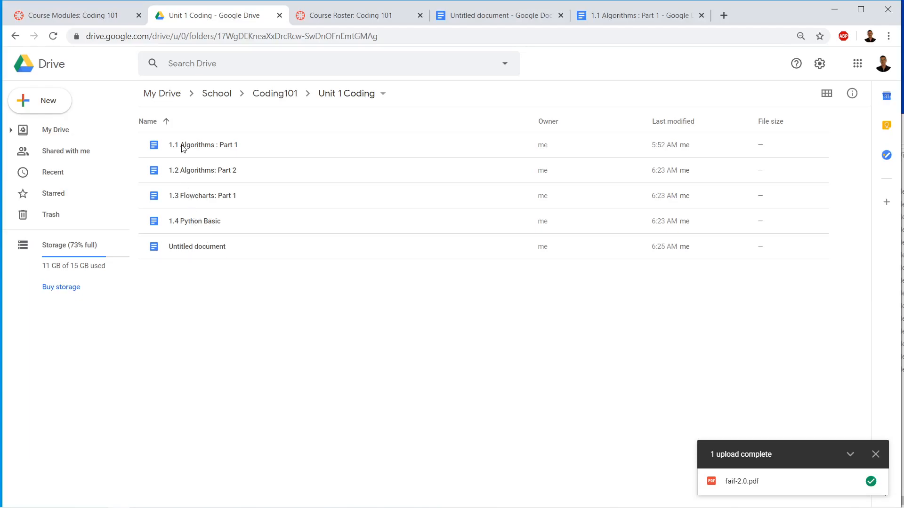
double_click(214, 146)
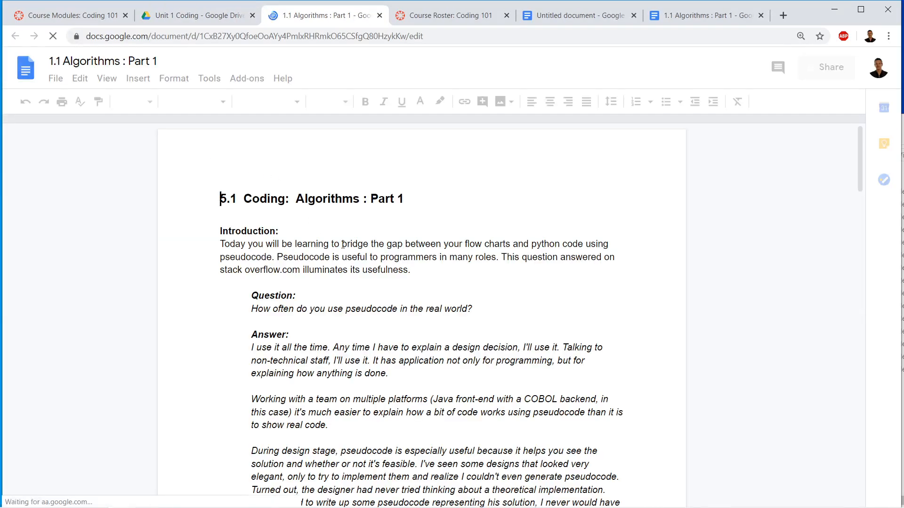
Examine the introduction, instructions and lesson link in the 1.1 Algorithms : Part 1 document
scroll(487, 158, "down", 1)
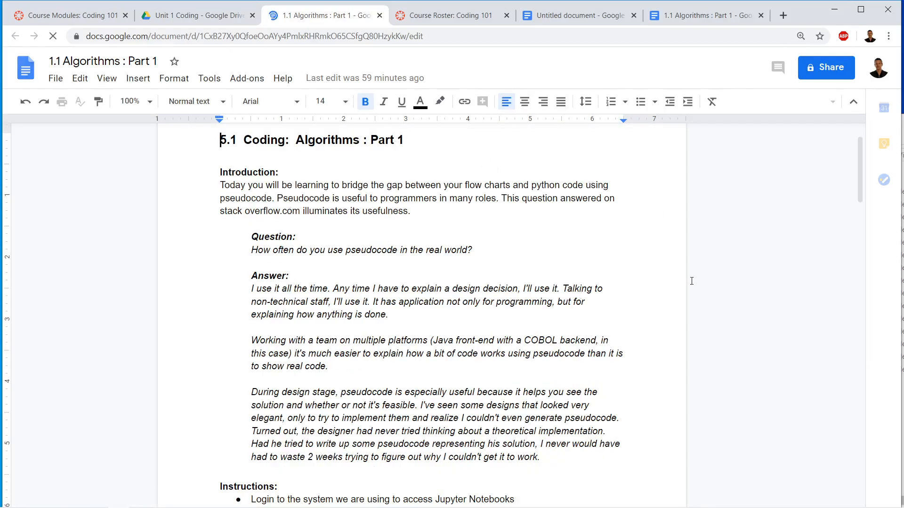
scroll(692, 286, "down", 1)
scroll(545, 306, "down", 12)
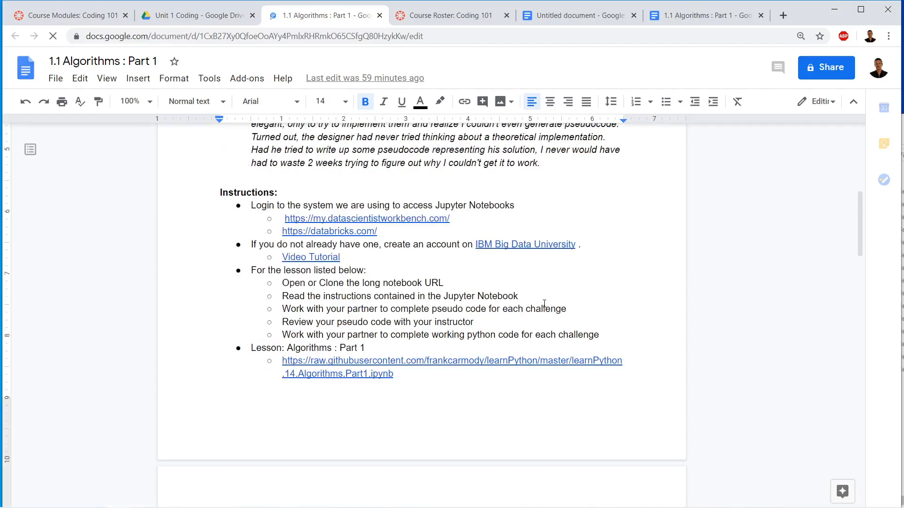
scroll(498, 276, "down", 1)
scroll(509, 276, "up", 5)
scroll(499, 272, "up", 1)
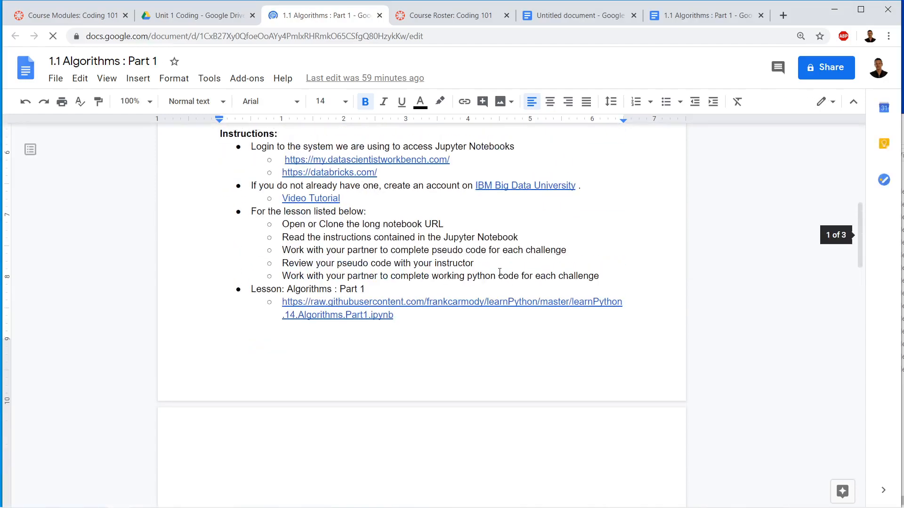
scroll(499, 272, "up", 2)
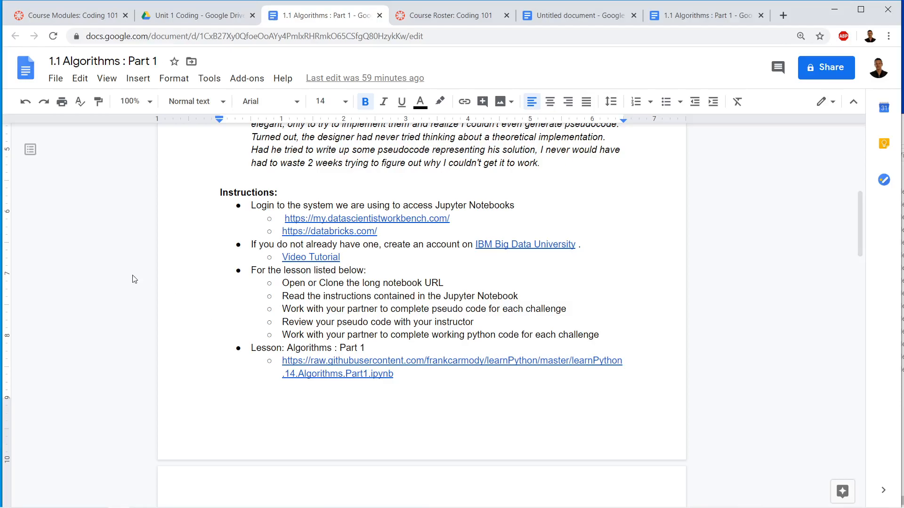
scroll(321, 288, "down", 5)
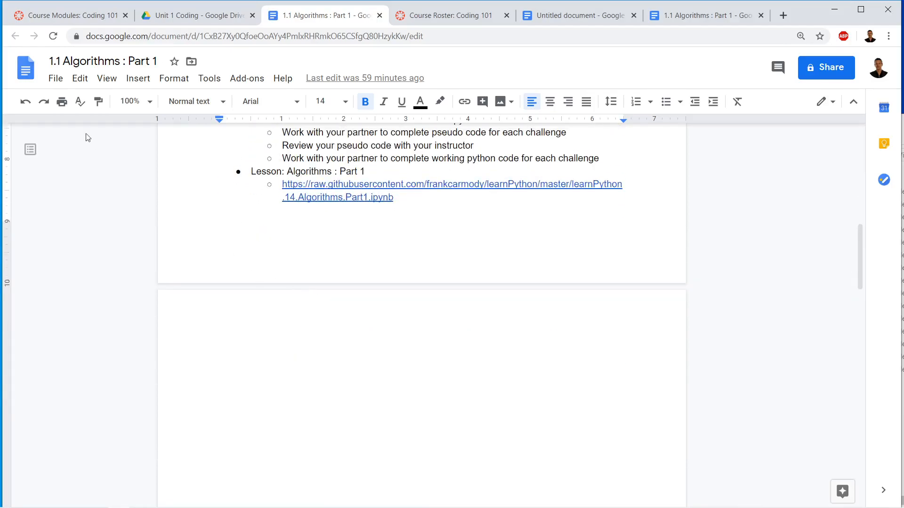
Read through the What to Turn in For Your Grade section of the document and return to its beginning
scroll(268, 244, "down", 5)
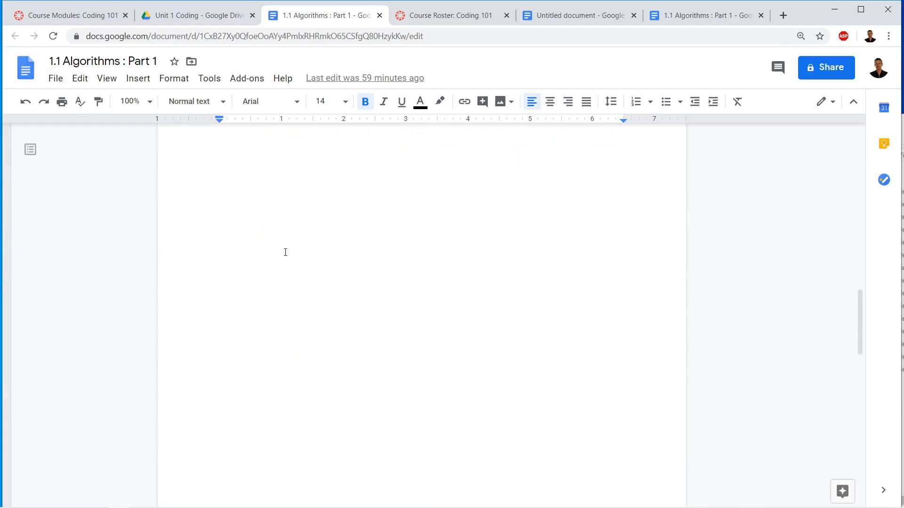
scroll(316, 270, "down", 10)
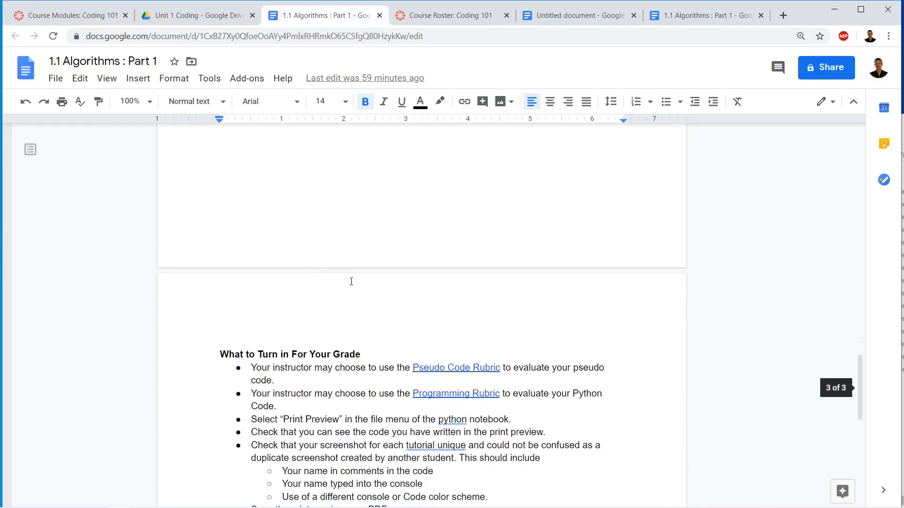
scroll(351, 282, "up", 2)
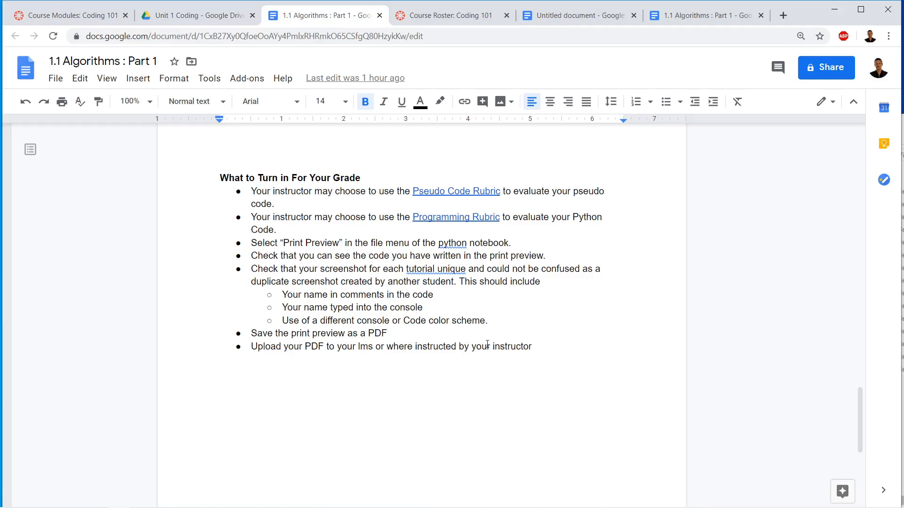
scroll(487, 344, "up", 20)
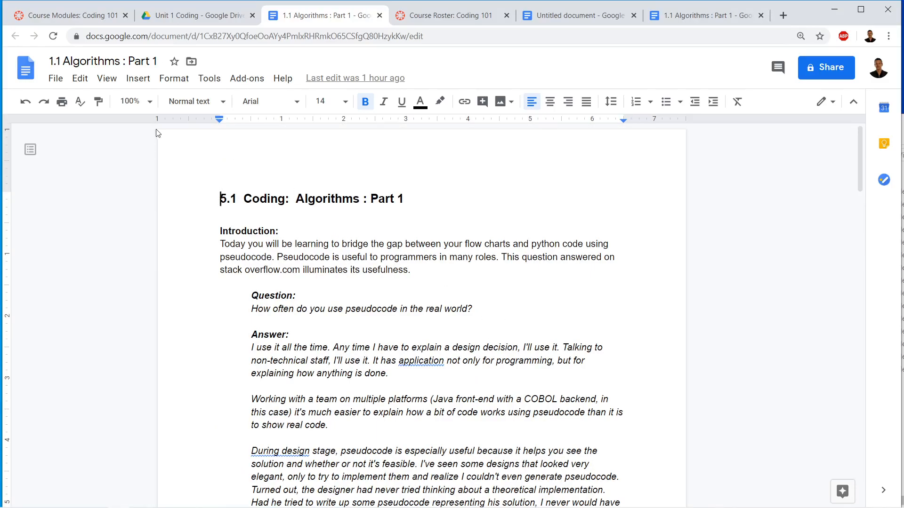
Examine the file formats available for downloading the 1.1 Algorithms : Part 1 document, including Microsoft Word and PDF
left_click(55, 78)
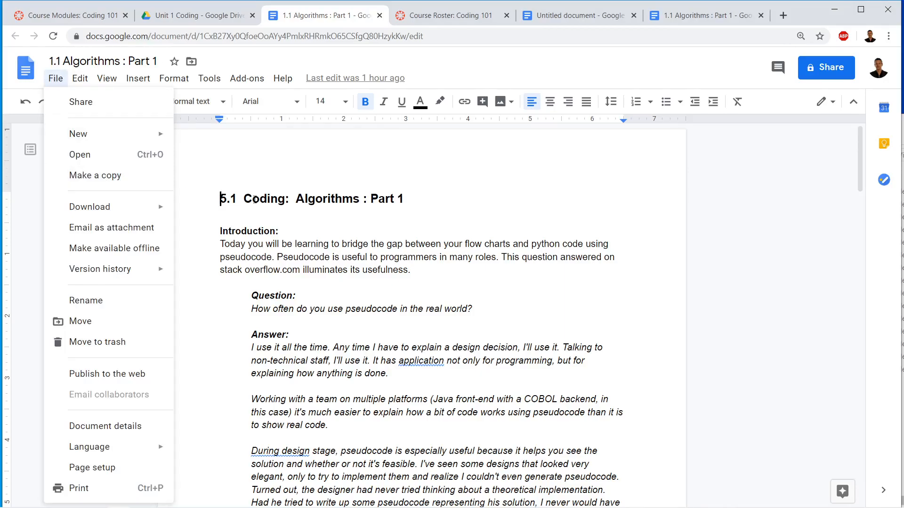
left_click(261, 200)
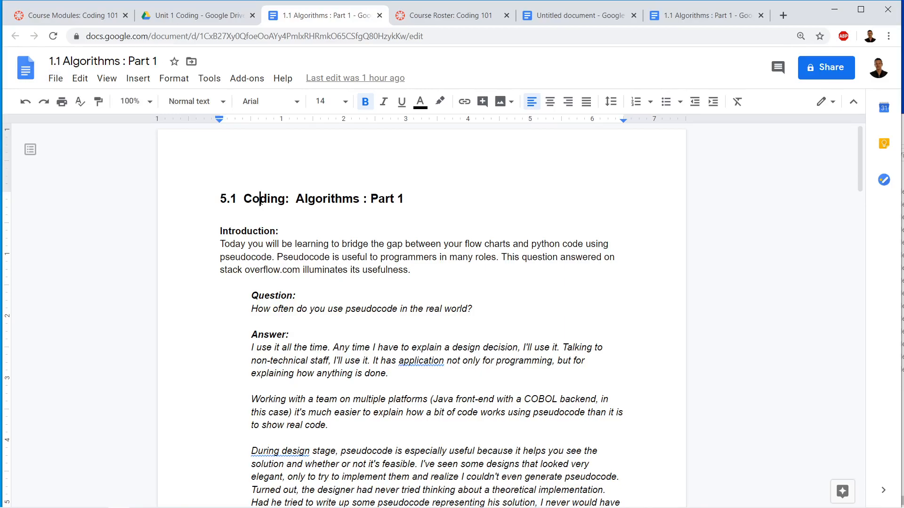
left_click(56, 80)
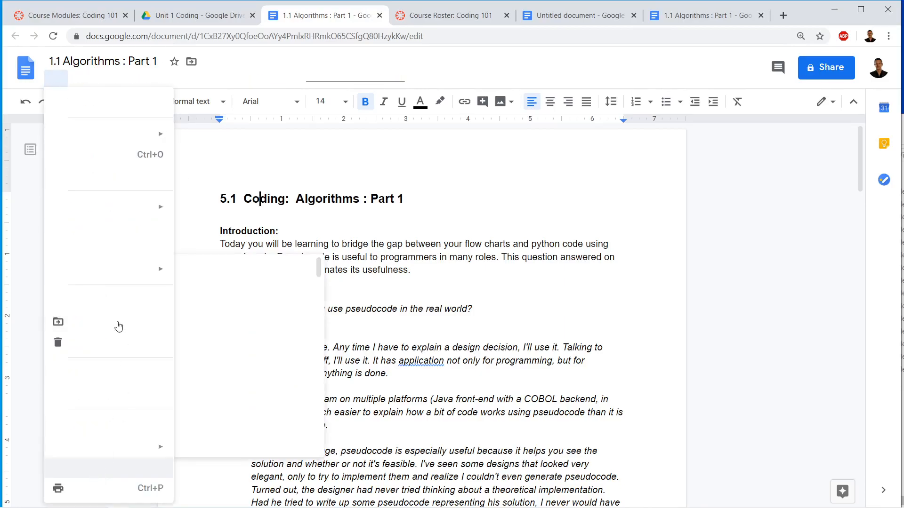
mouse_move(150, 207)
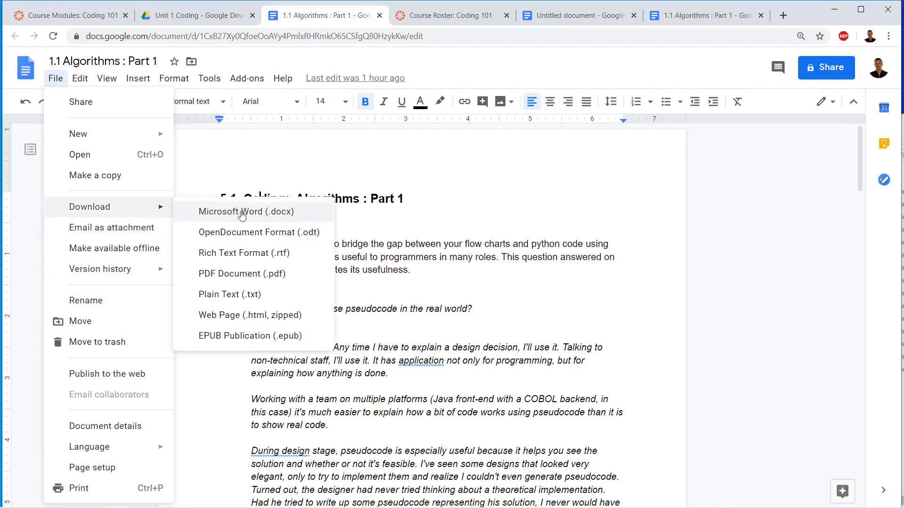
left_click(276, 279)
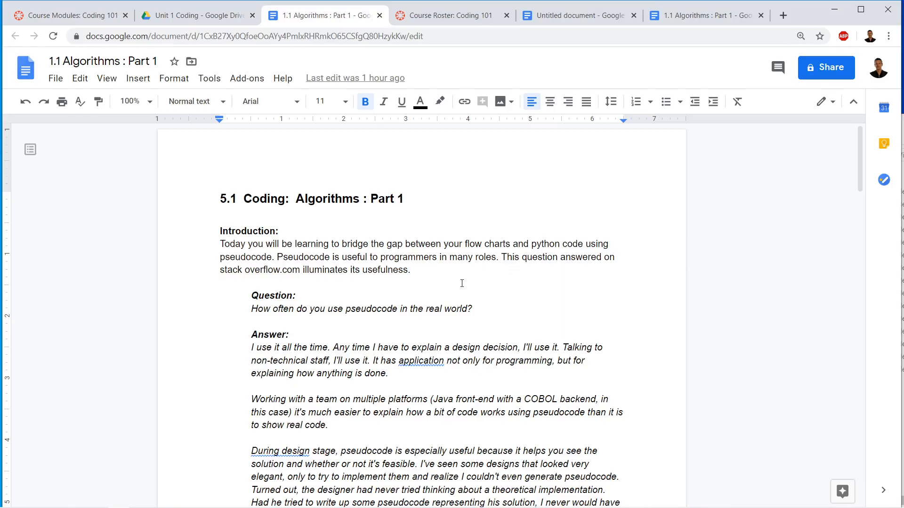
left_click(55, 78)
mouse_move(162, 207)
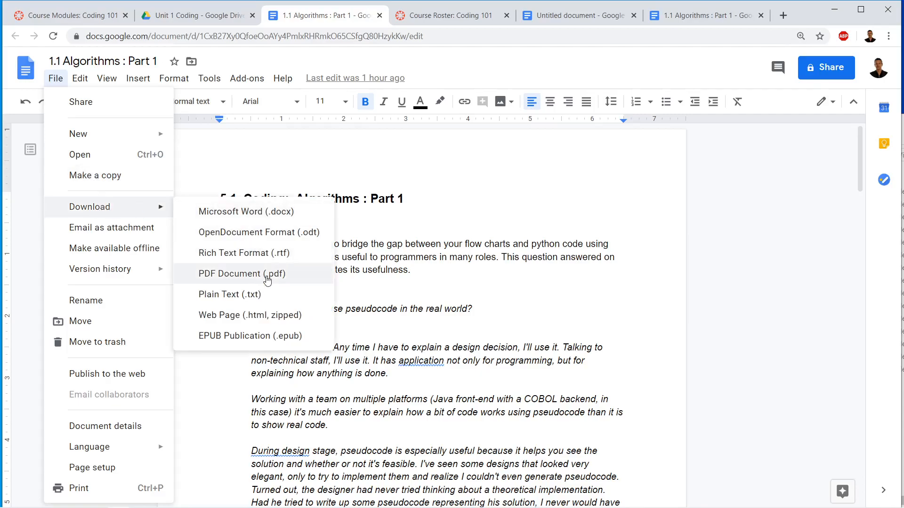
left_click(472, 301)
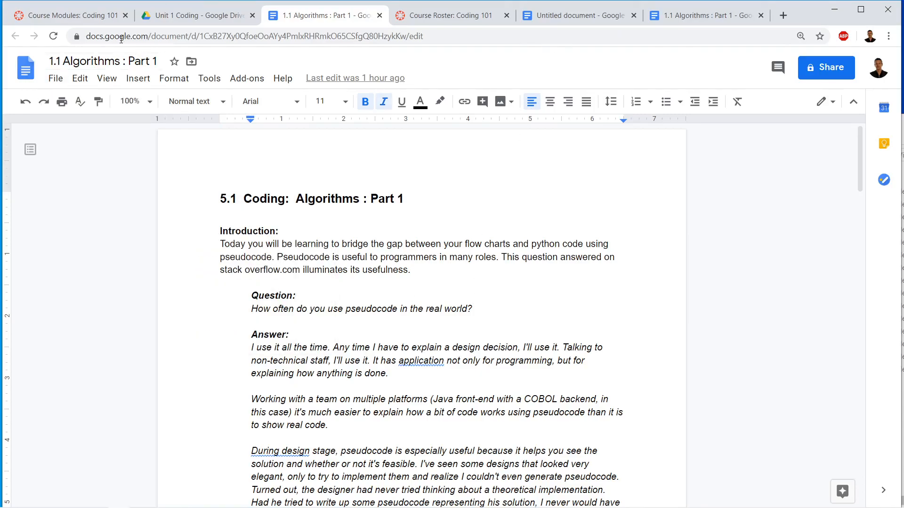
left_click(333, 231)
left_click(210, 13)
left_click(326, 19)
left_click(193, 12)
left_click(268, 384)
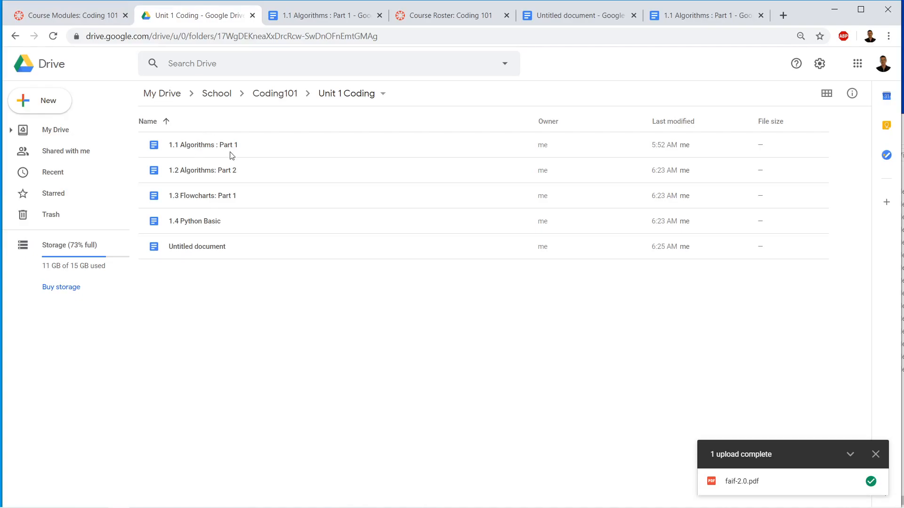
left_click(79, 19)
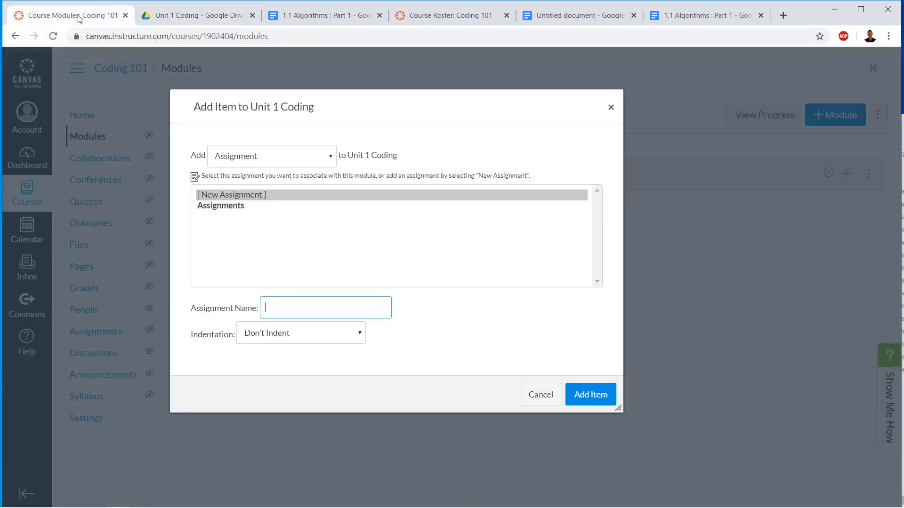
left_click(240, 209)
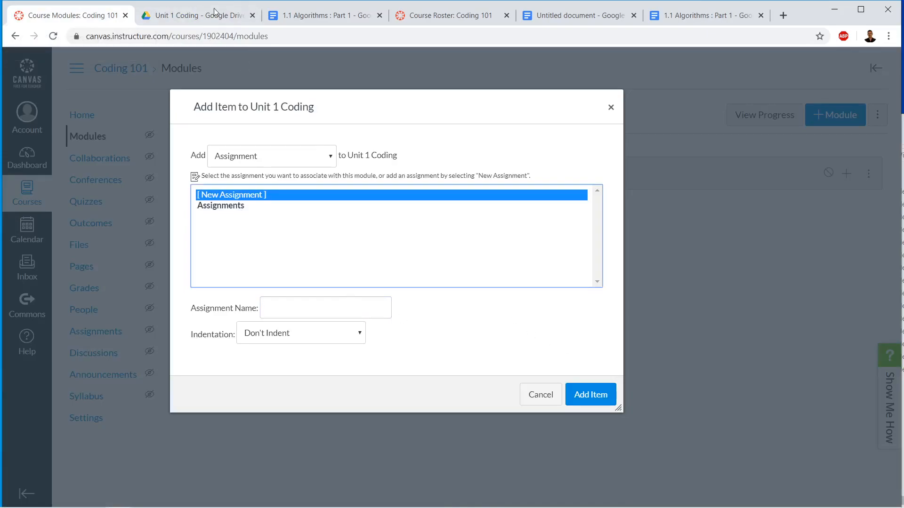
left_click(298, 16)
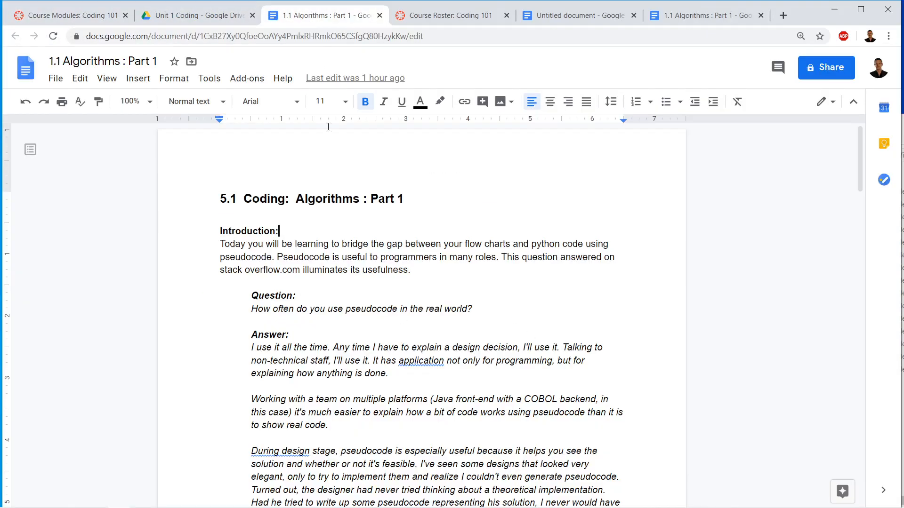
In Google Drive's Unit 1 Coding folder, copy the name of the 1.1 Algorithms : Part 1 document
left_click(205, 14)
right_click(237, 148)
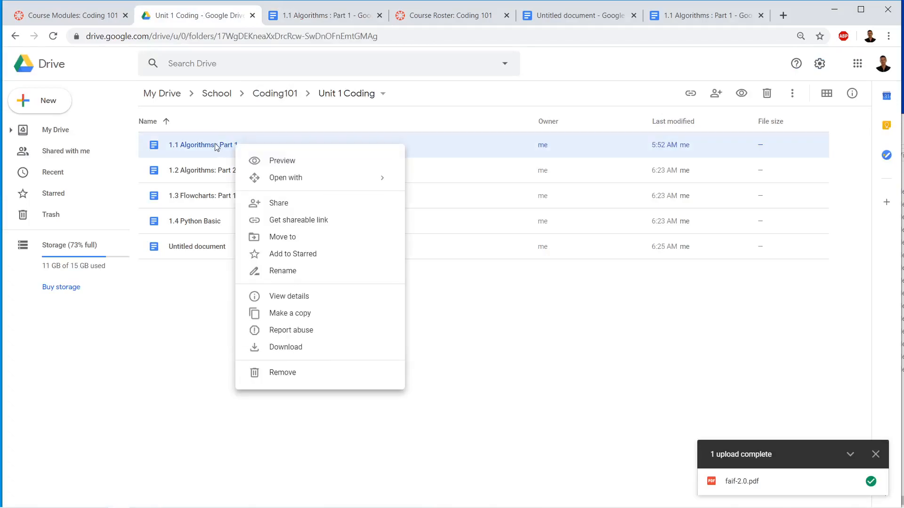
left_click(284, 272)
key("ctrl+c")
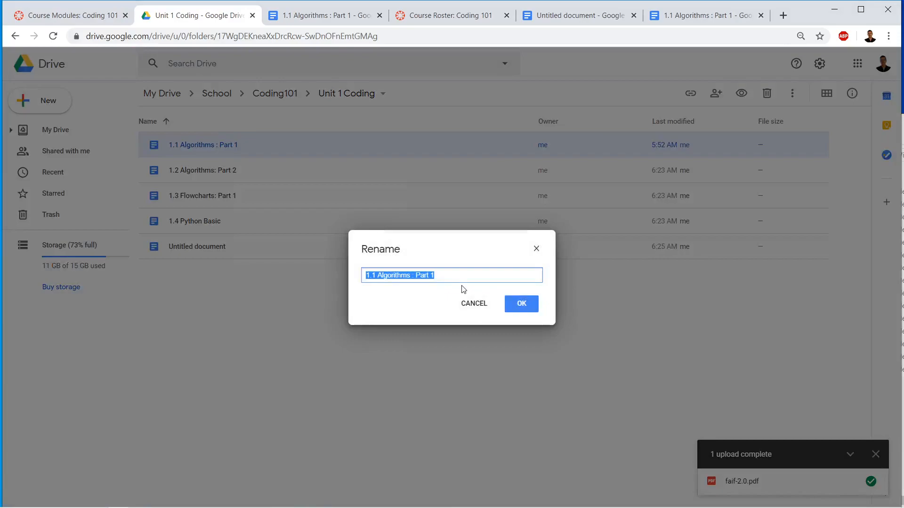
left_click(520, 304)
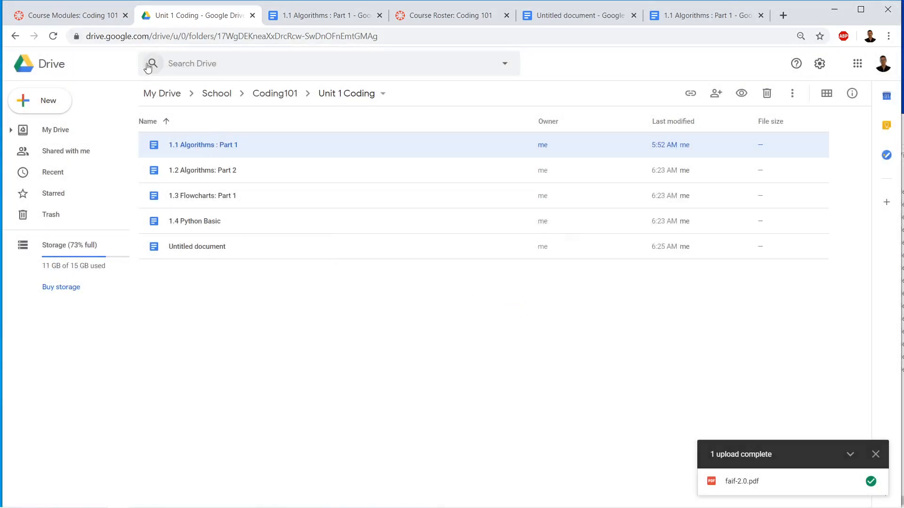
Switch to the Canvas modules page and add a new assignment named "1.1 Algorithms : Part 1" to Unit 1 Coding
left_click(78, 15)
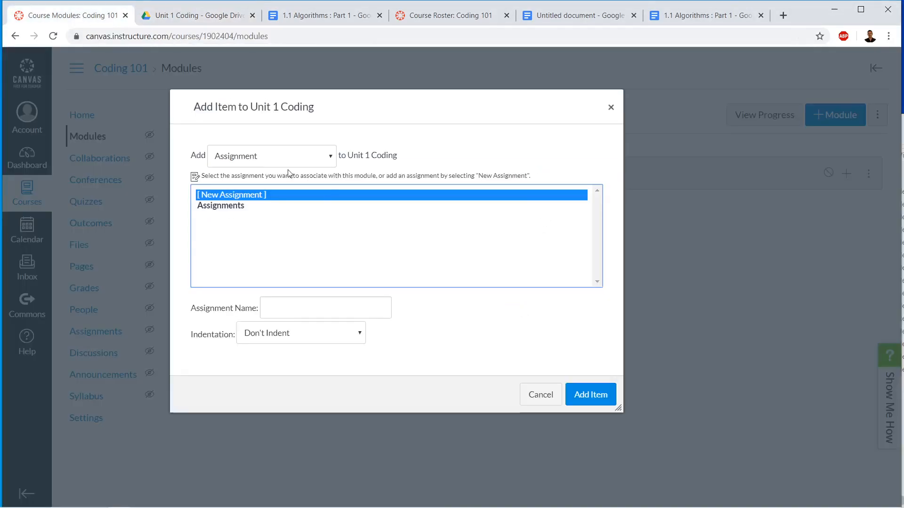
left_click(343, 301)
key("ctrl+v")
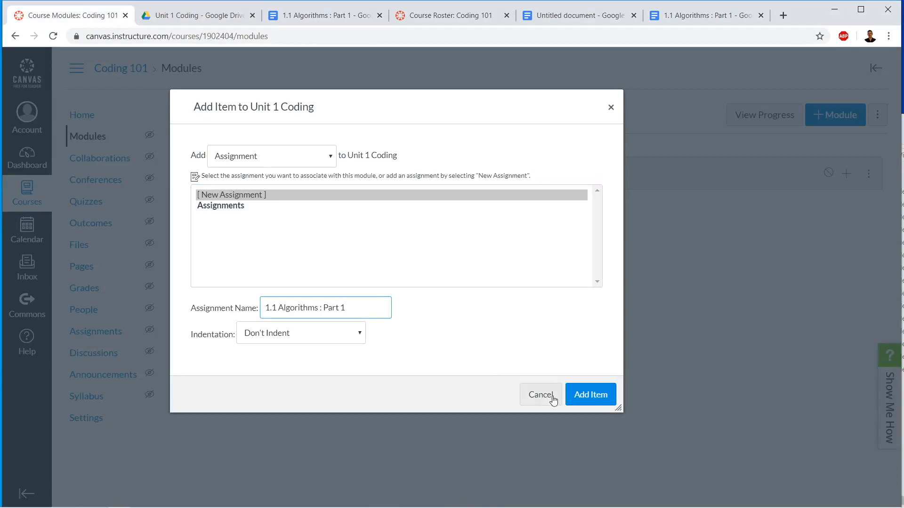
left_click(603, 397)
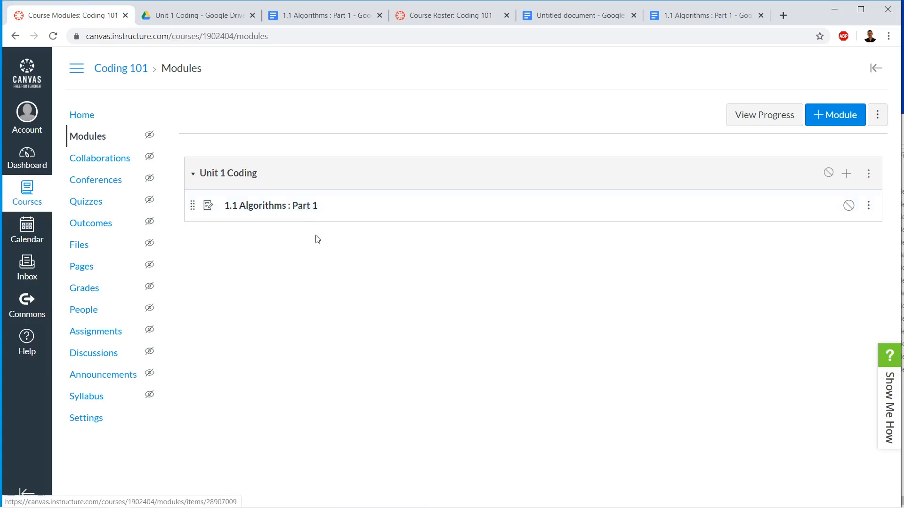
View the new 1.1 Algorithms : Part 1 assignment, return to the course modules and collapse the Modules tutorial
left_click(280, 210)
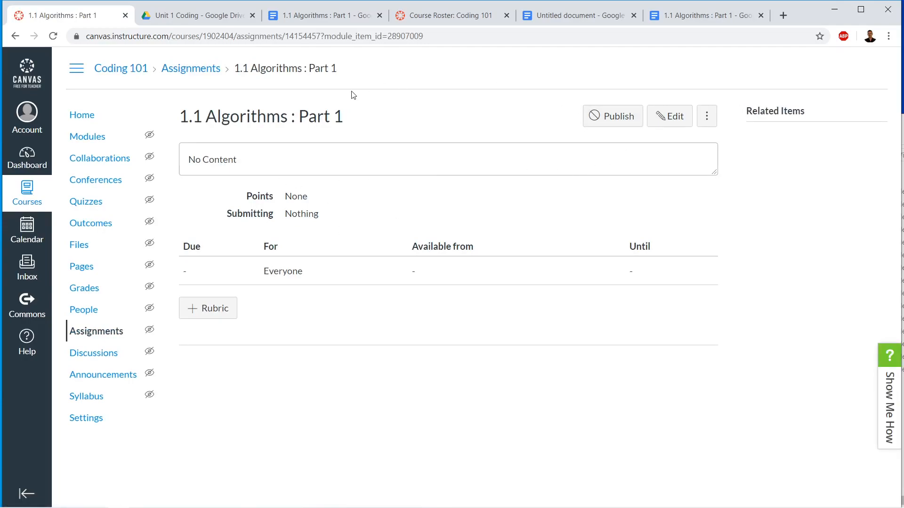
left_click(14, 38)
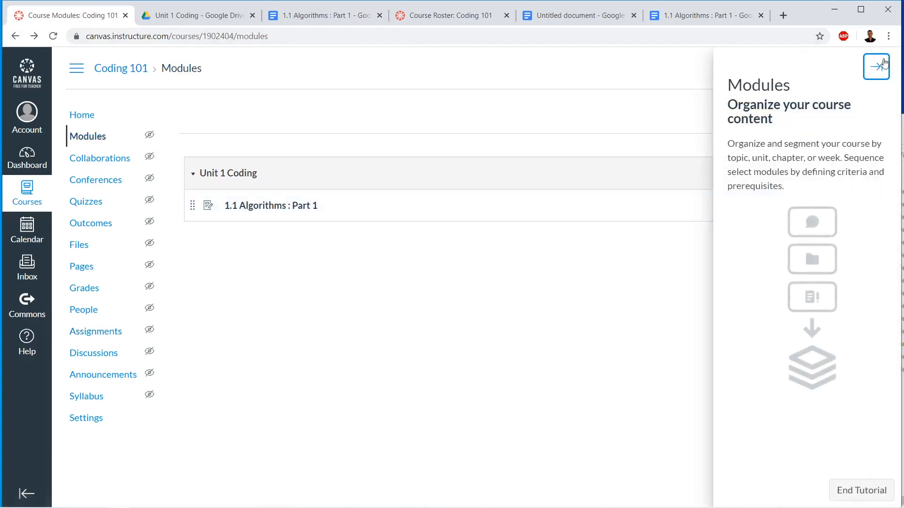
left_click(876, 66)
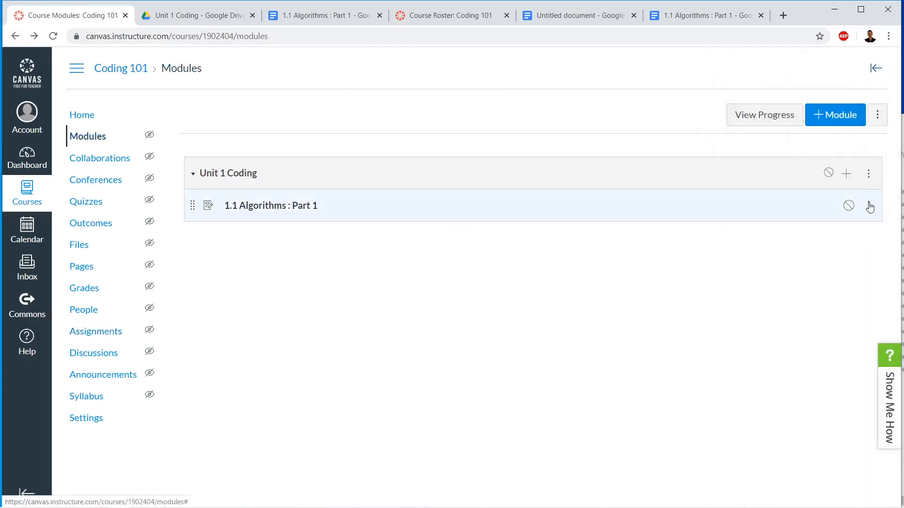
Review the title details of the 1.1 Algorithms : Part 1 module item and its other options, such as Duplicate
left_click(869, 206)
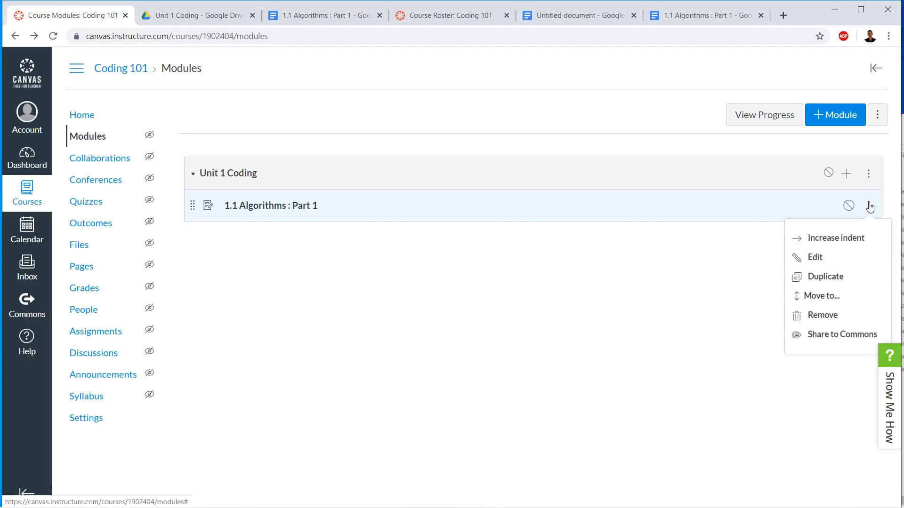
left_click(843, 258)
left_click_drag(518, 265, 398, 262)
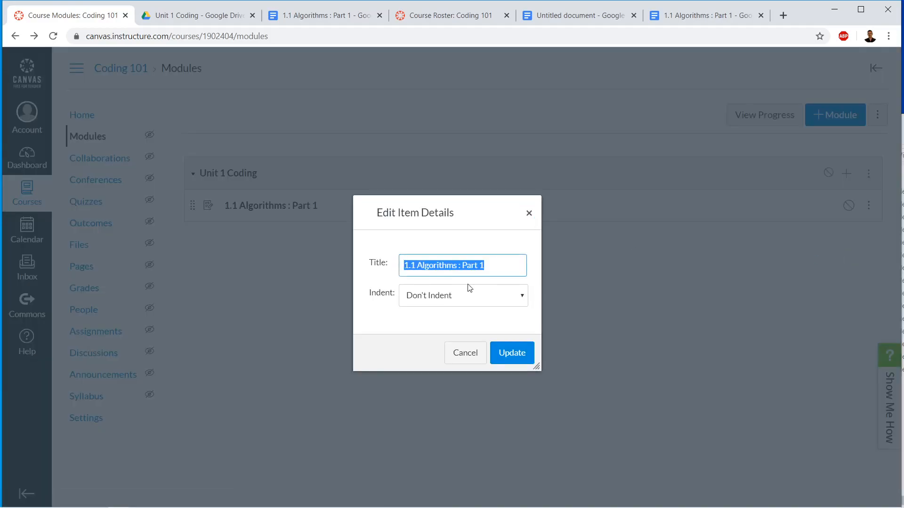
left_click(502, 356)
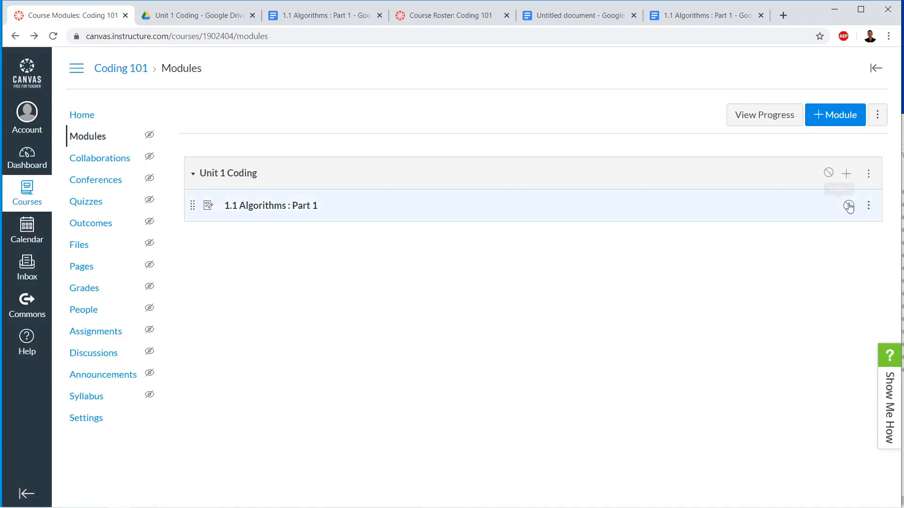
left_click(868, 205)
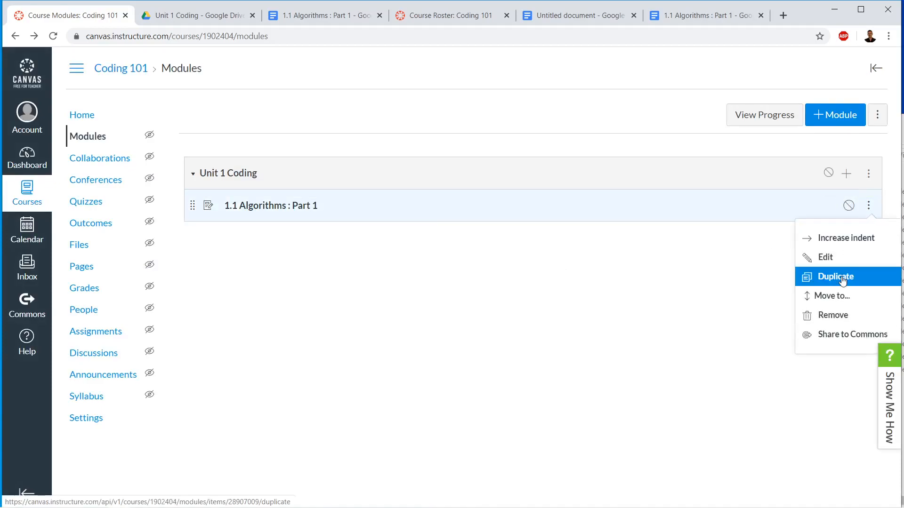
left_click(724, 311)
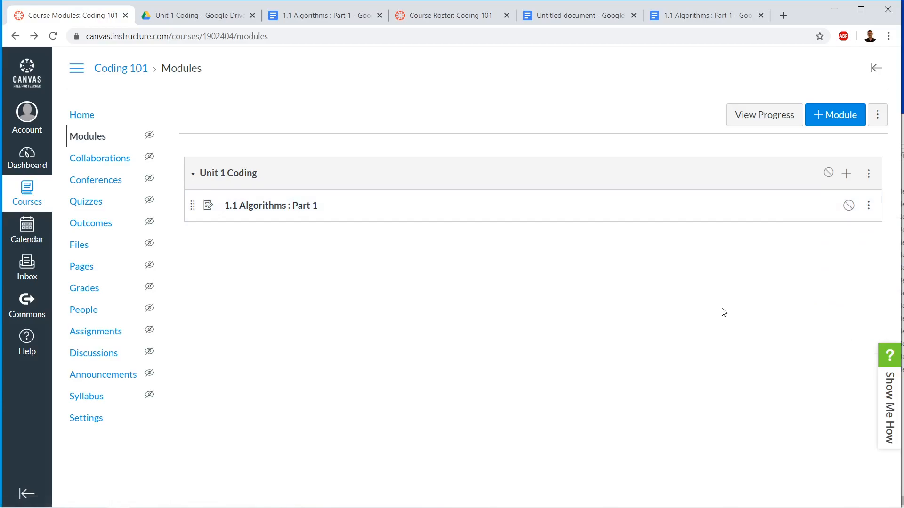
Open the 1.1 Algorithms : Part 1 assignment for editing and place the cursor in its description
left_click(298, 209)
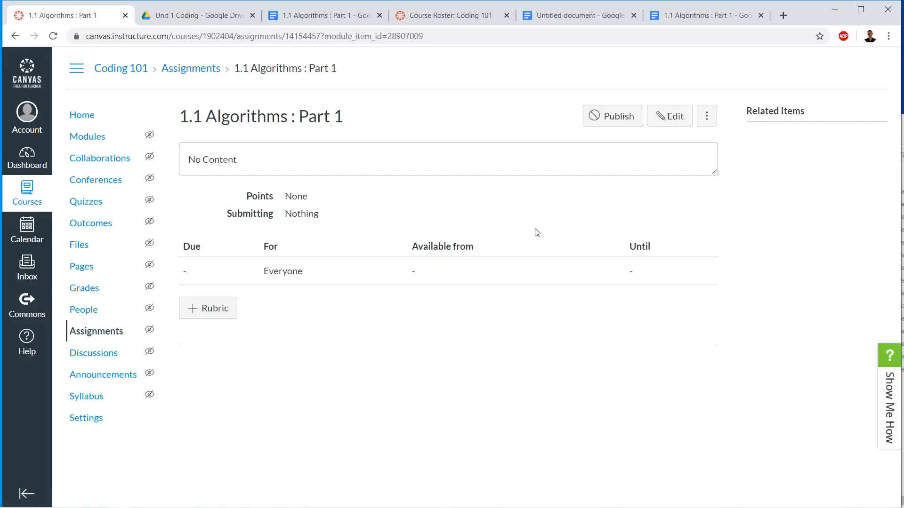
left_click(673, 117)
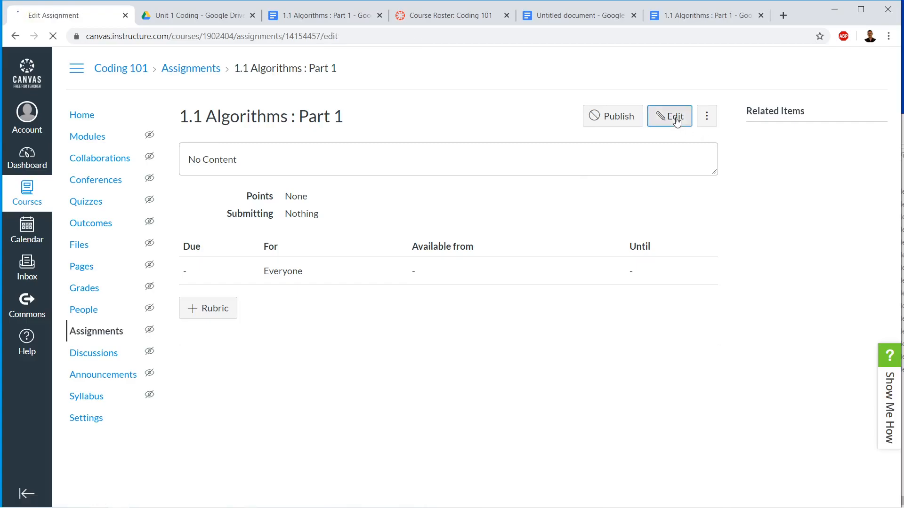
left_click(393, 276)
Copy the entire contents of the untitled Google Docs document into the Canvas assignment's description
left_click(611, 18)
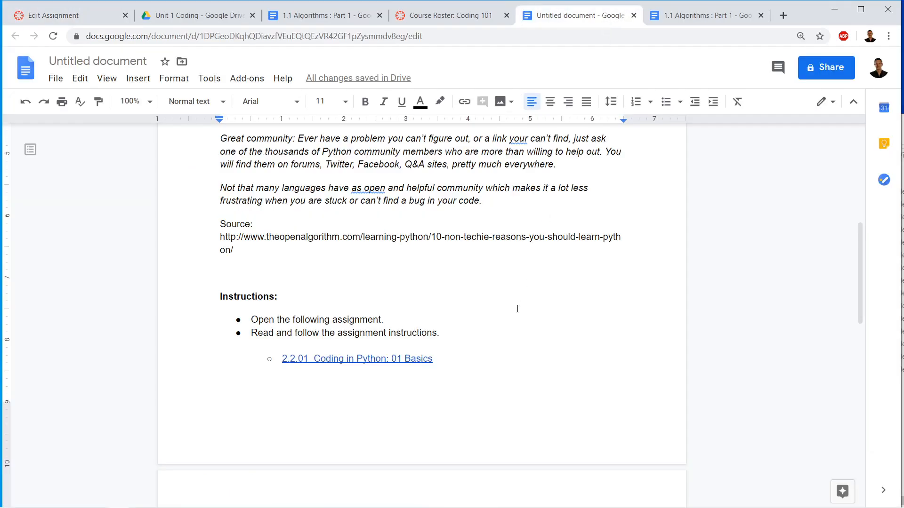
key("ctrl+a")
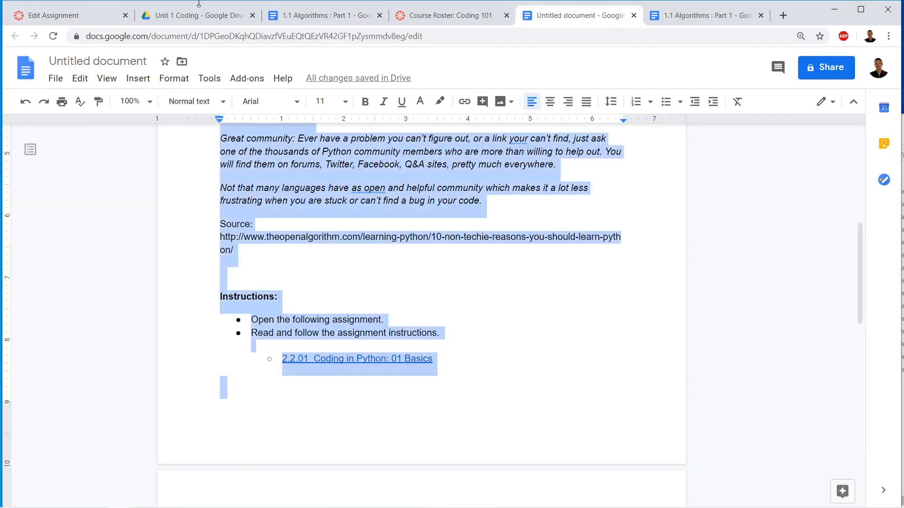
left_click(88, 16)
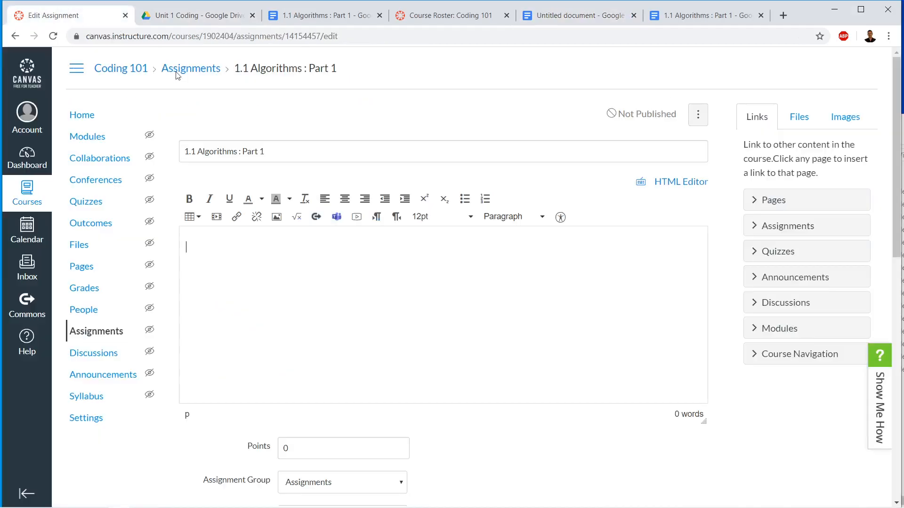
key("ctrl+v")
scroll(444, 316, "up", 10)
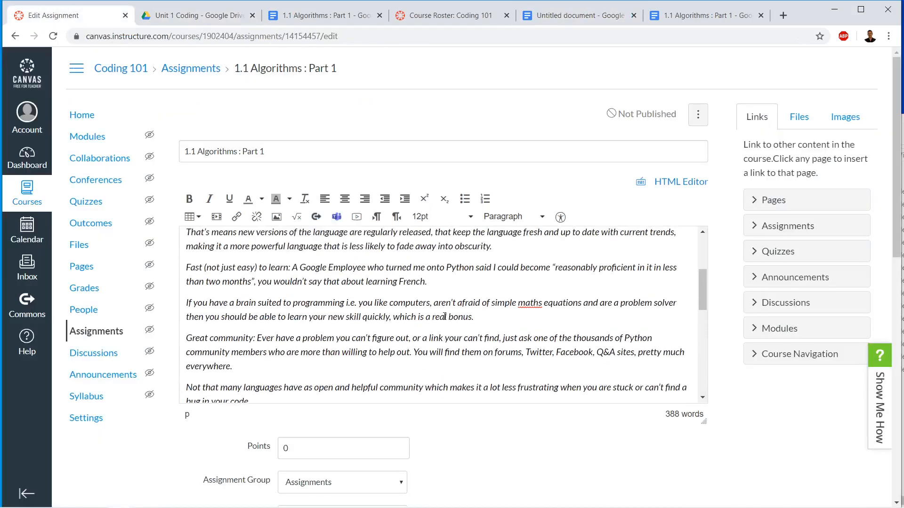
Delete the description's paragraphs from "Fast (not just easy) to learn" up to the Source line, plus the blank line above "It's quick"
scroll(444, 316, "down", 5)
left_click_drag(445, 250, 185, 363)
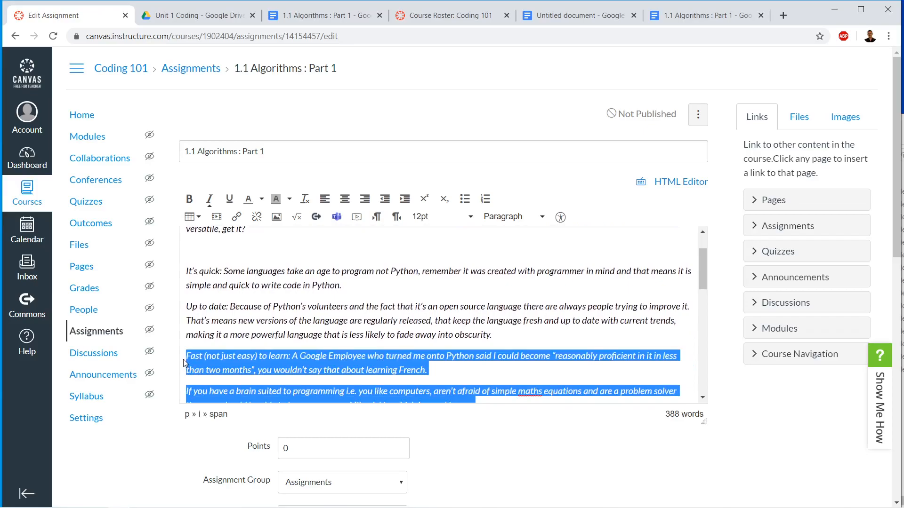
key("Delete")
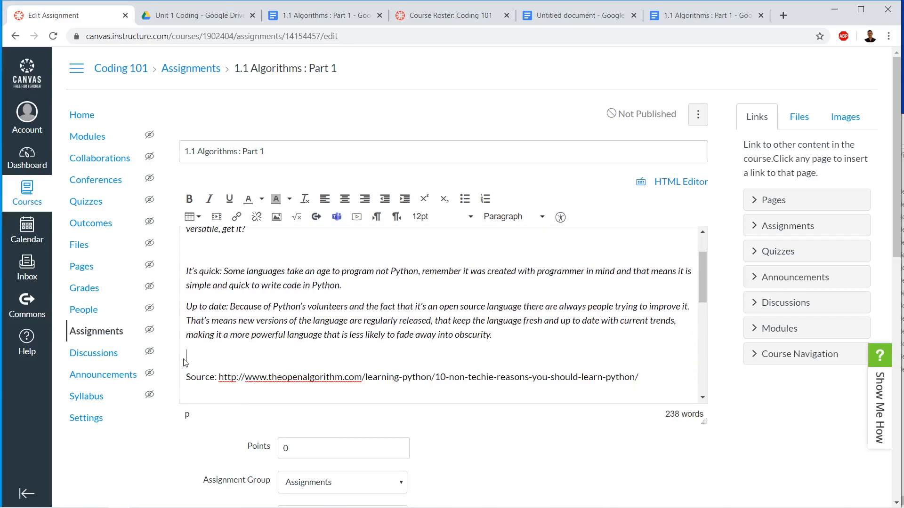
key("BackSpace")
left_click(243, 250)
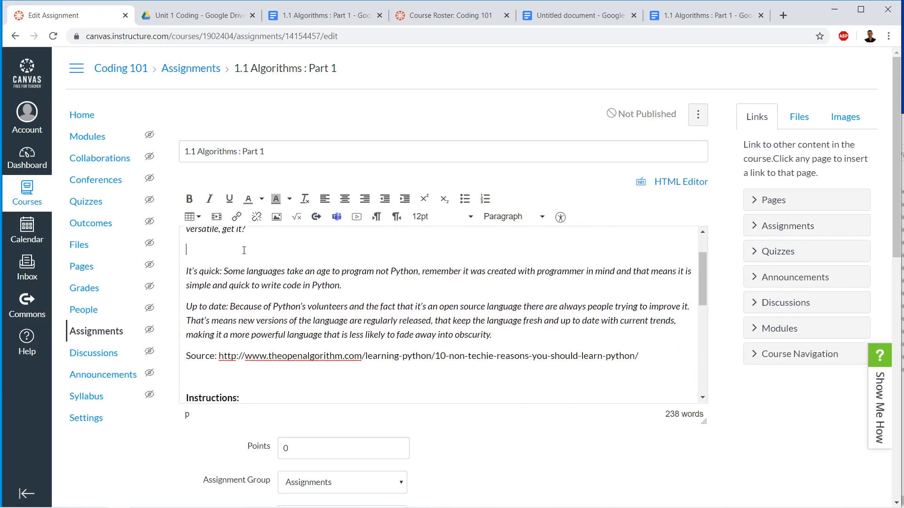
key("BackSpace")
scroll(395, 319, "up", 2)
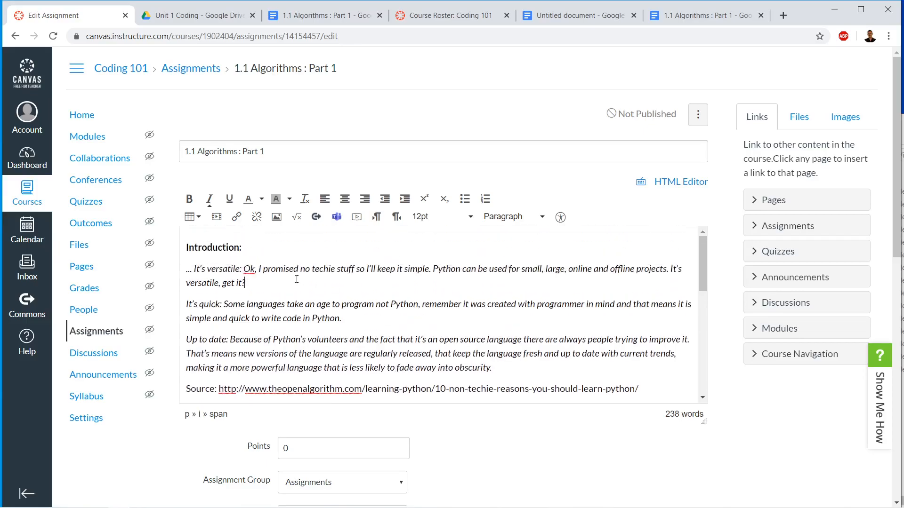
Review the Introduction, Instructions and What to Turn in For Your Grade headings in the assignment description
left_click_drag(247, 248, 163, 248)
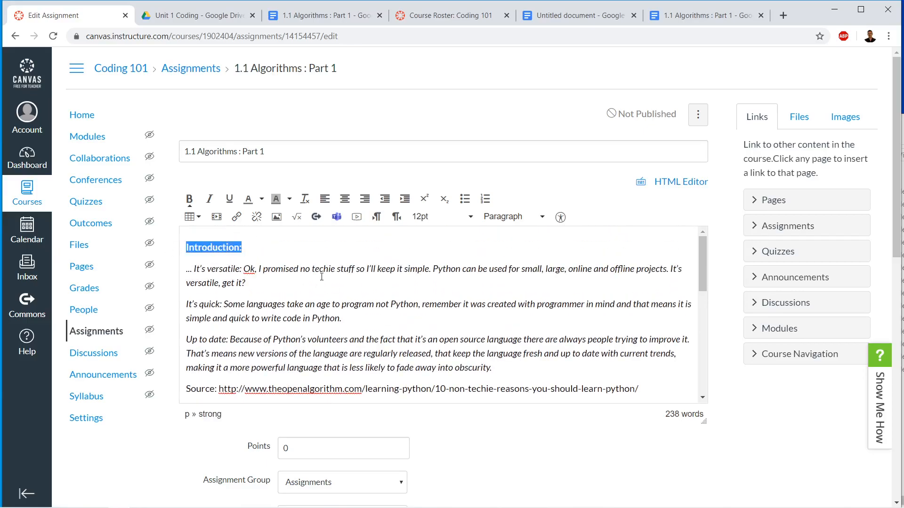
scroll(322, 277, "down", 2)
left_click_drag(253, 314, 156, 315)
scroll(251, 314, "down", 5)
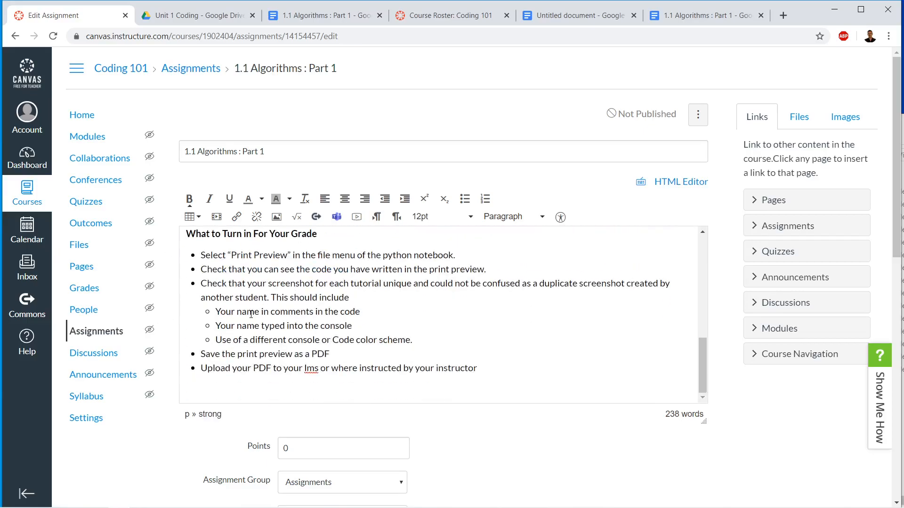
left_click_drag(316, 230, 182, 304)
left_click(365, 314)
scroll(364, 314, "up", 2)
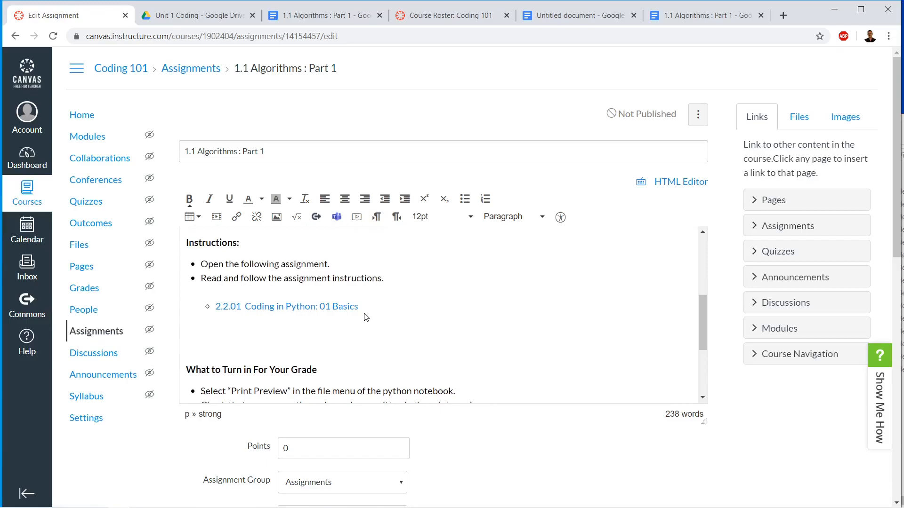
Enlarge the description editor vertically so that more of the assignment text fits in it
left_click_drag(700, 328, 700, 355)
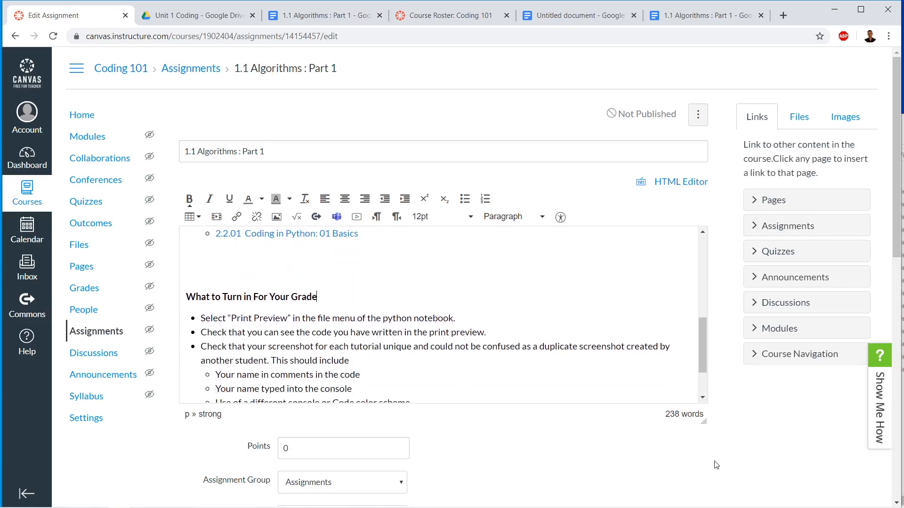
left_click_drag(703, 421, 704, 490)
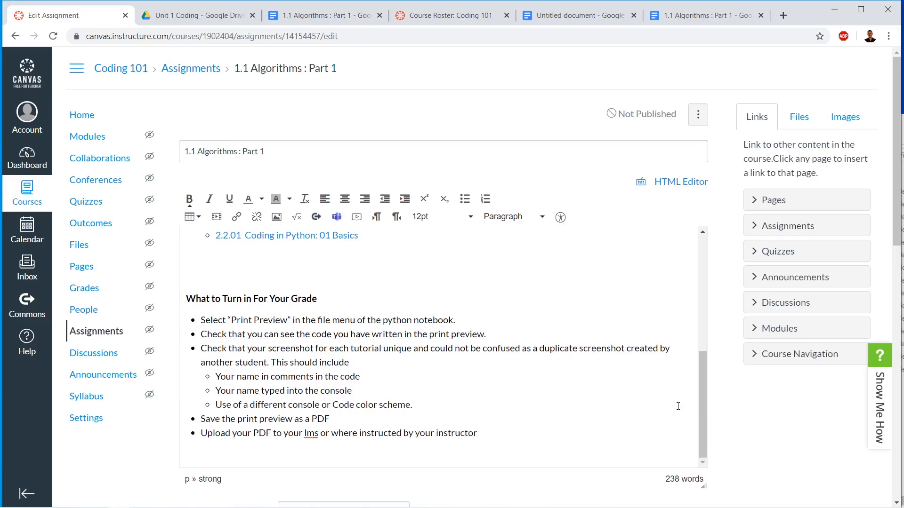
left_click_drag(702, 412, 698, 377)
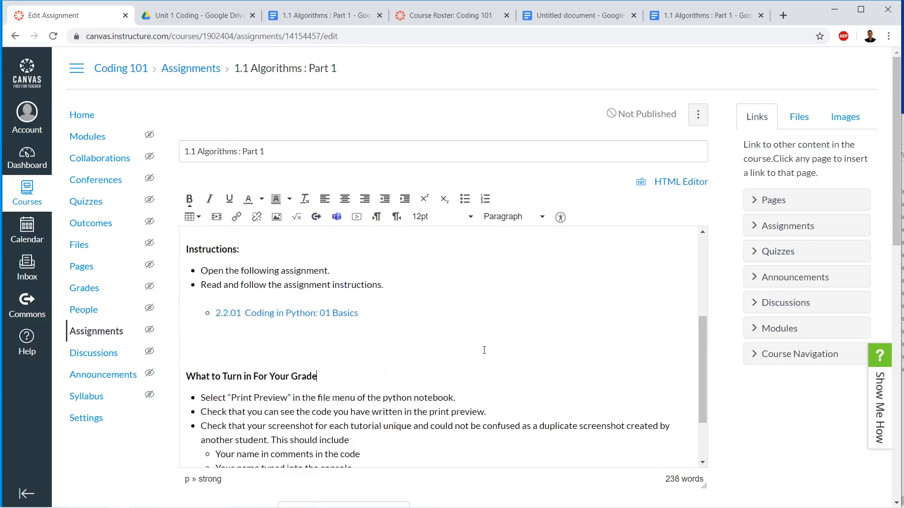
Examine the introduction text, the instruction bullets, the 2.2.01 Coding in Python link and the turn-in requirements in the description
scroll(327, 324, "up", 4)
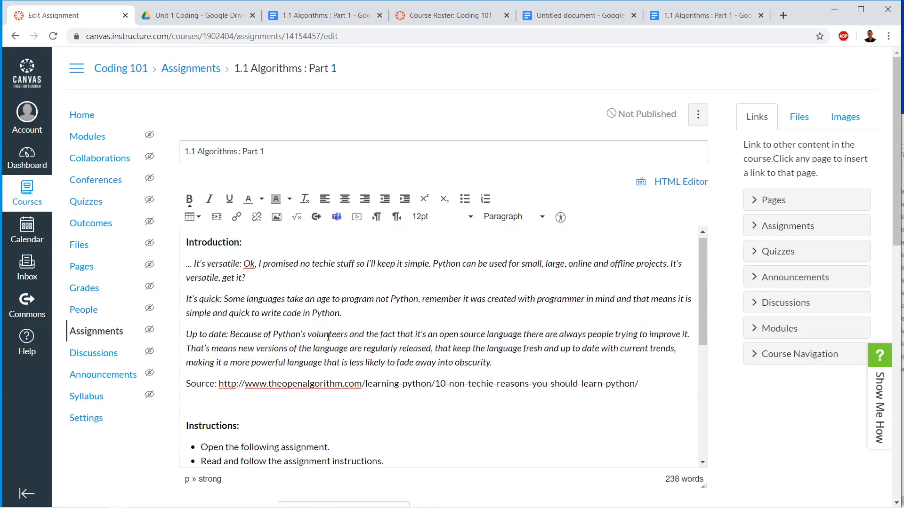
scroll(328, 337, "down", 2)
left_click_drag(394, 405, 187, 385)
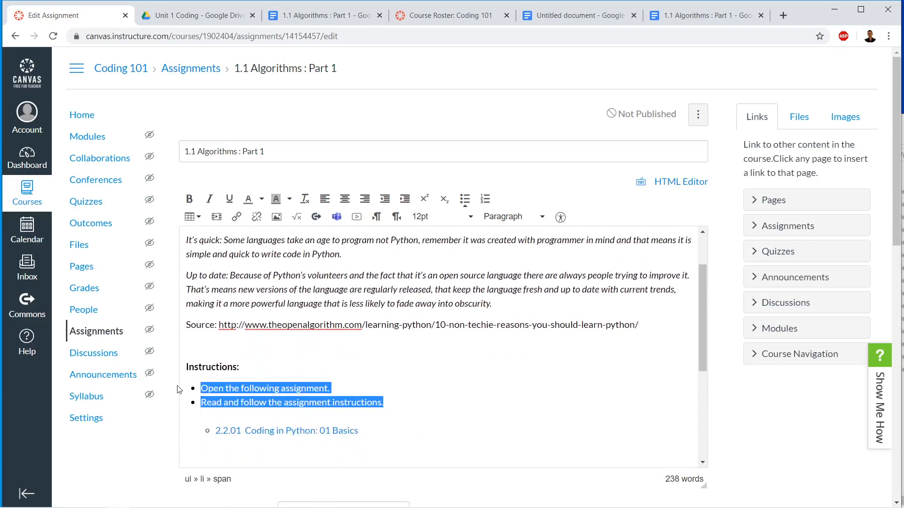
left_click(292, 376)
scroll(339, 380, "down", 2)
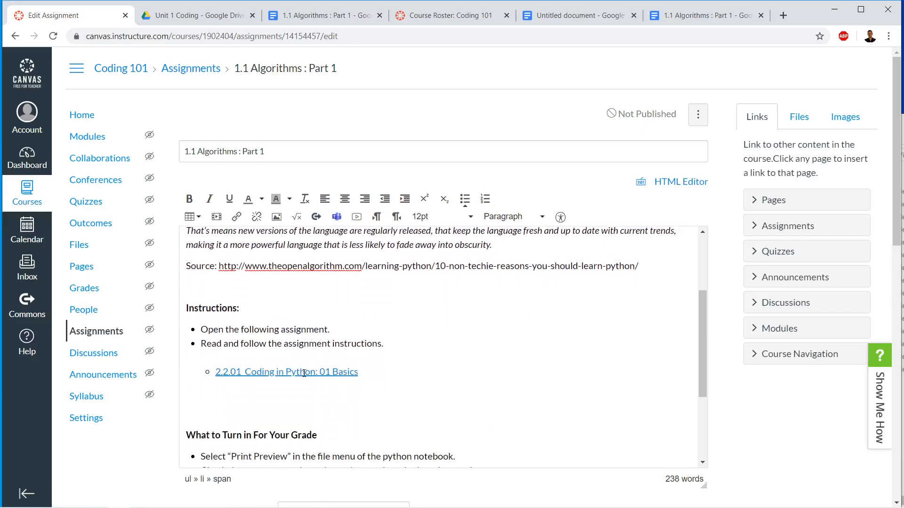
scroll(406, 370, "down", 2)
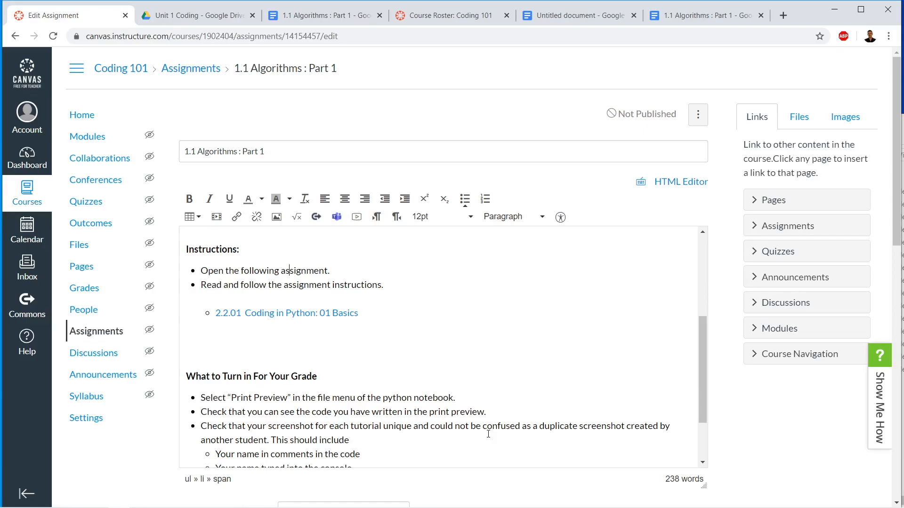
scroll(488, 433, "down", 3)
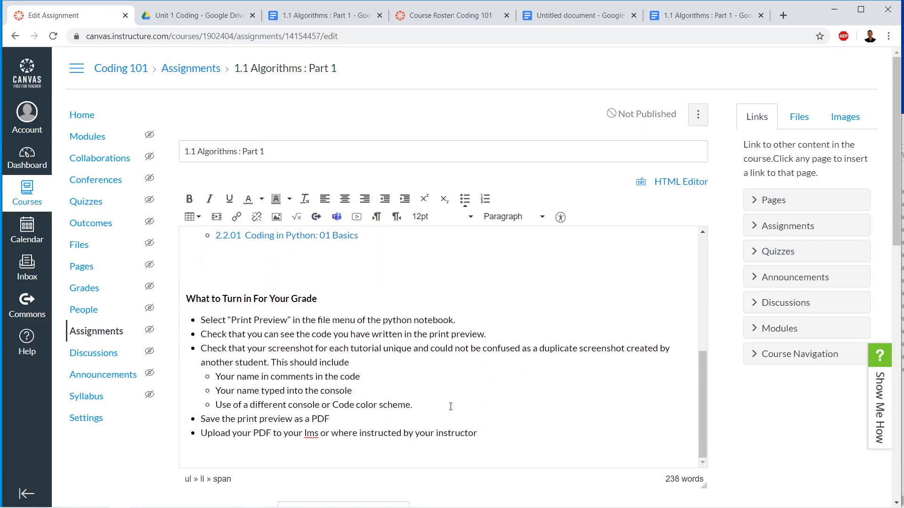
scroll(451, 406, "up", 5)
scroll(410, 384, "up", 1)
left_click_drag(673, 385, 184, 259)
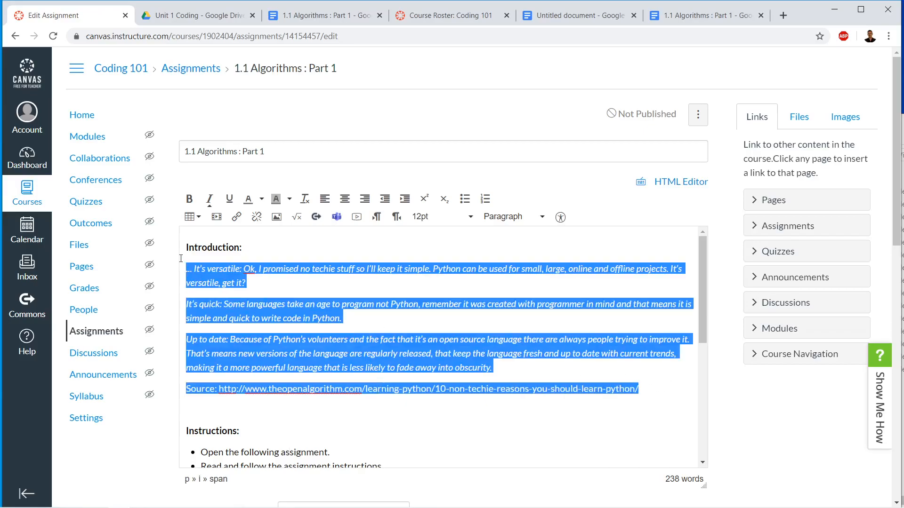
scroll(375, 374, "down", 3)
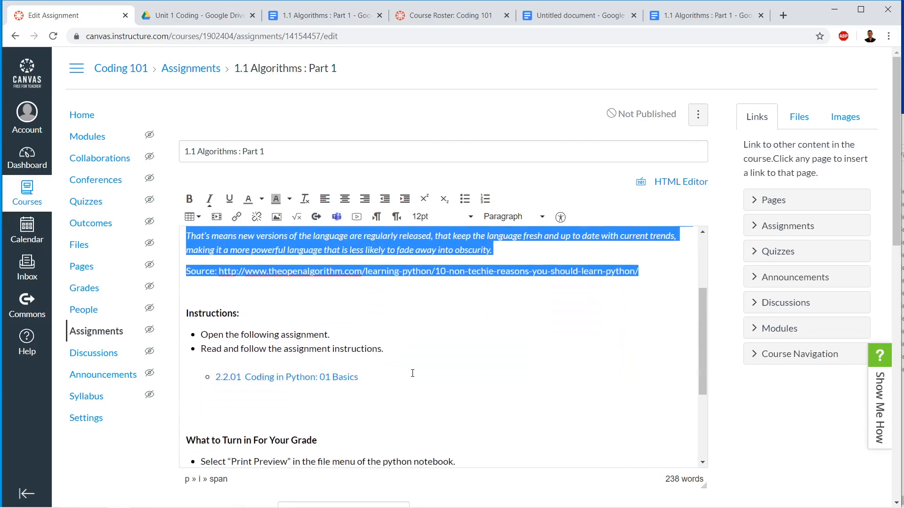
scroll(412, 374, "down", 2)
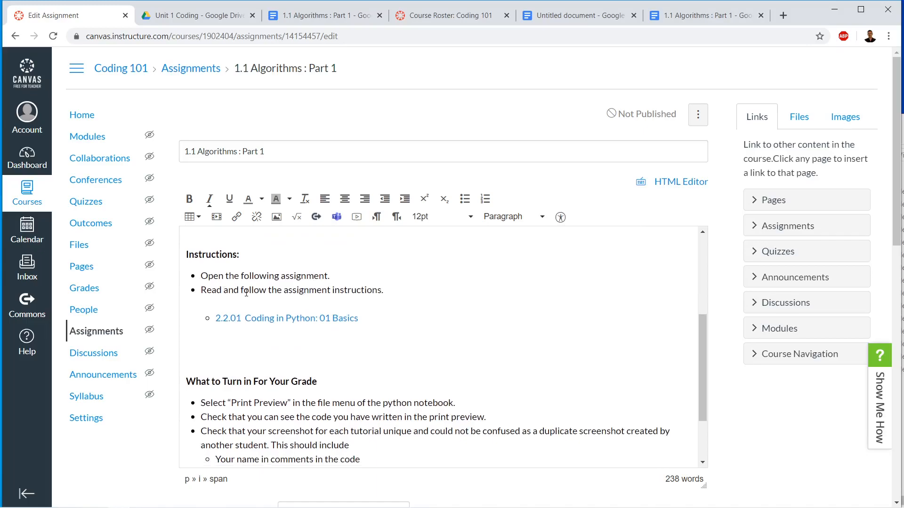
left_click_drag(404, 294, 202, 277)
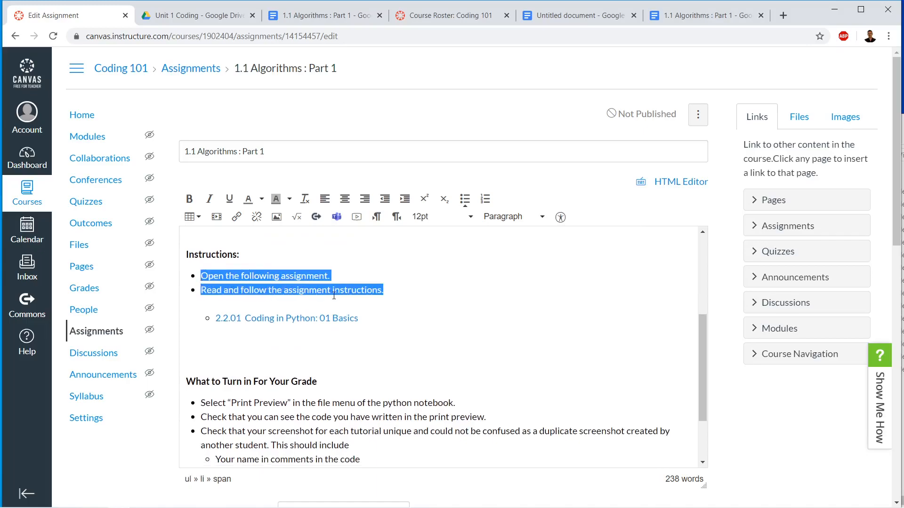
left_click_drag(360, 319, 220, 314)
scroll(378, 305, "down", 2)
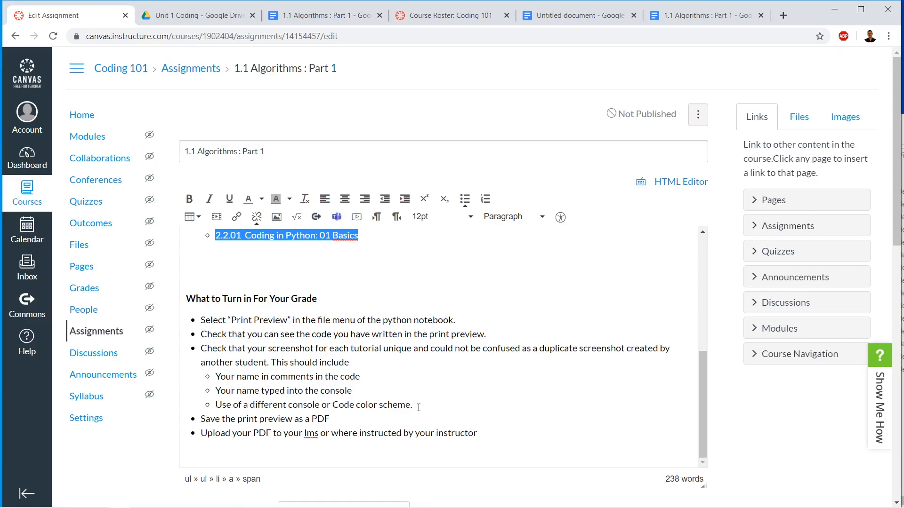
left_click_drag(418, 407, 203, 315)
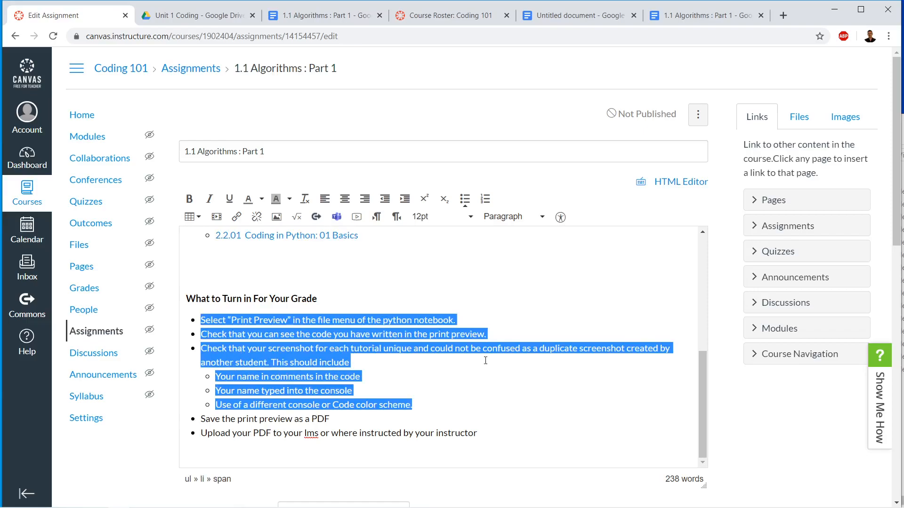
Add an empty top-level bullet below the 2.2.01 Coding in Python: 01 Basics link
left_click(441, 238)
key("Return")
key("shift+Tab")
Add "Save google doc to your google drive. File-> Save a Copy" as the second instruction bullet and remove the empty bullet below the link
scroll(409, 268, "up", 2)
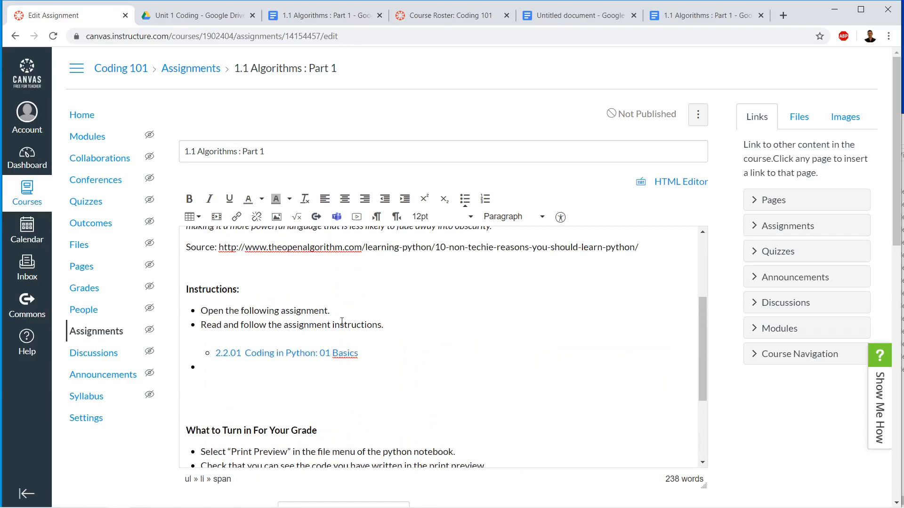
left_click(345, 311)
key("Return")
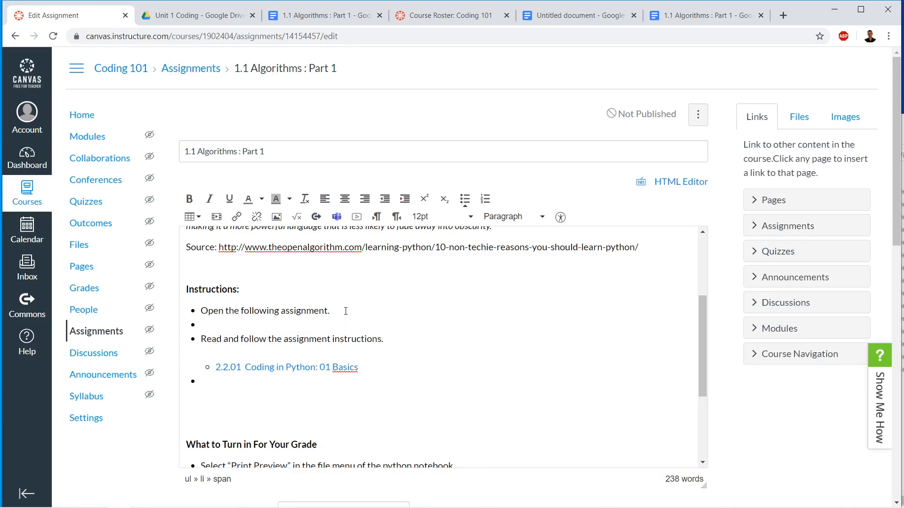
type("Save google doc to y")
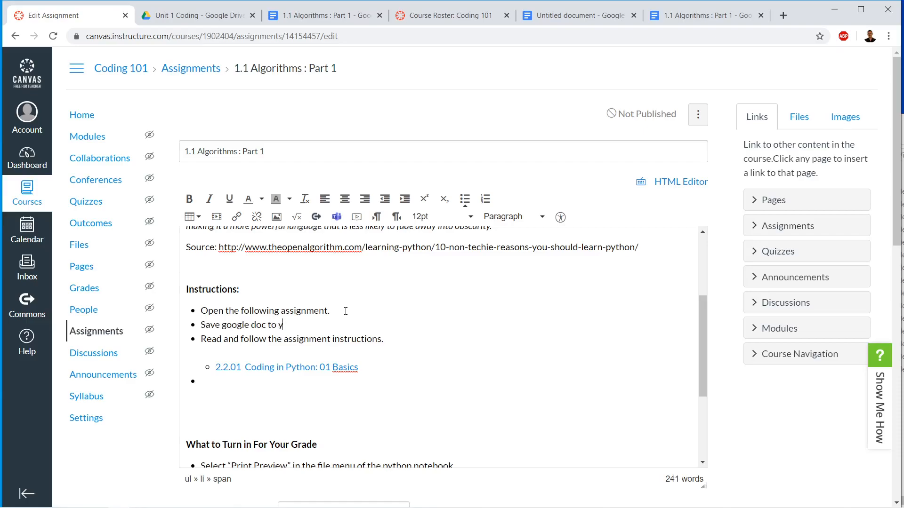
type("our google tri")
key("BackSpace")
key("BackSpace")
type("drive. File-> Save a Copy")
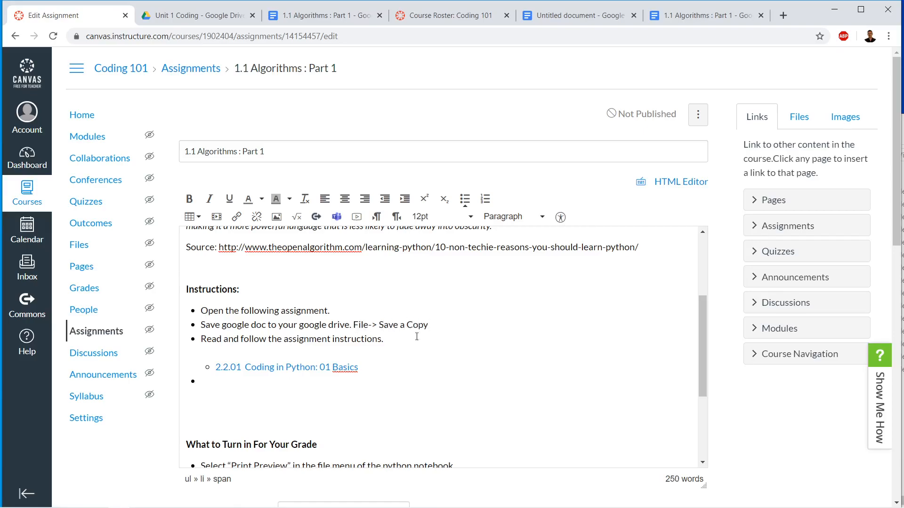
left_click(348, 387)
key("BackSpace")
Replace the turn-in bullets from "Select Print Preview" through the color scheme sub-bullet with "Save completed google doc as a pdf"
scroll(343, 397, "down", 3)
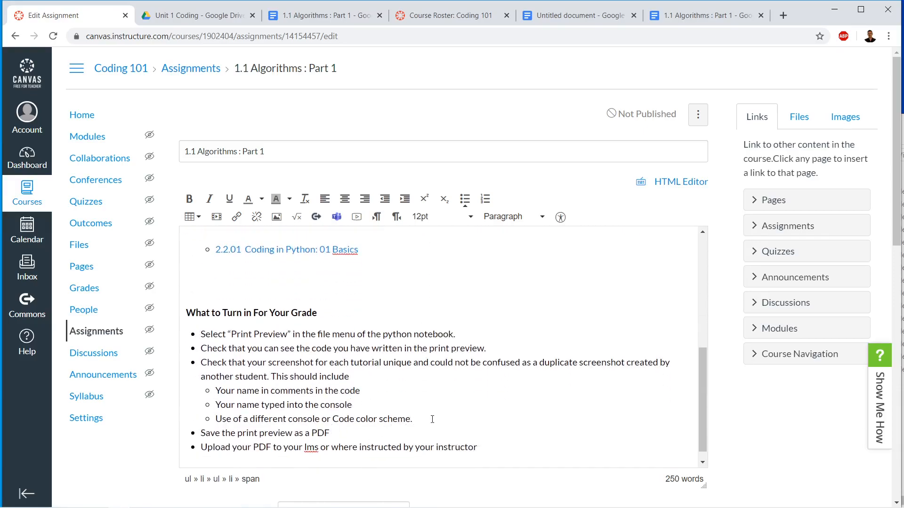
scroll(419, 289, "up", 1)
scroll(417, 327, "down", 1)
left_click_drag(422, 420, 203, 334)
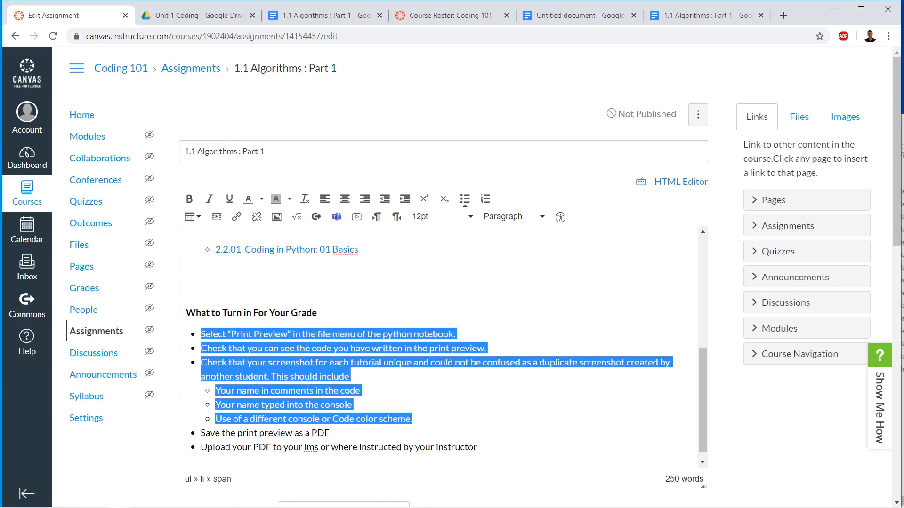
type("Save")
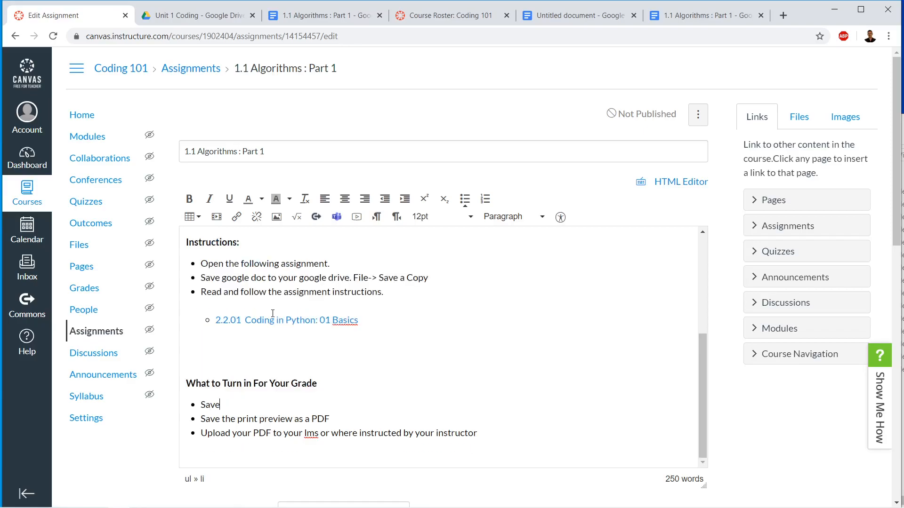
type(" completed google doc")
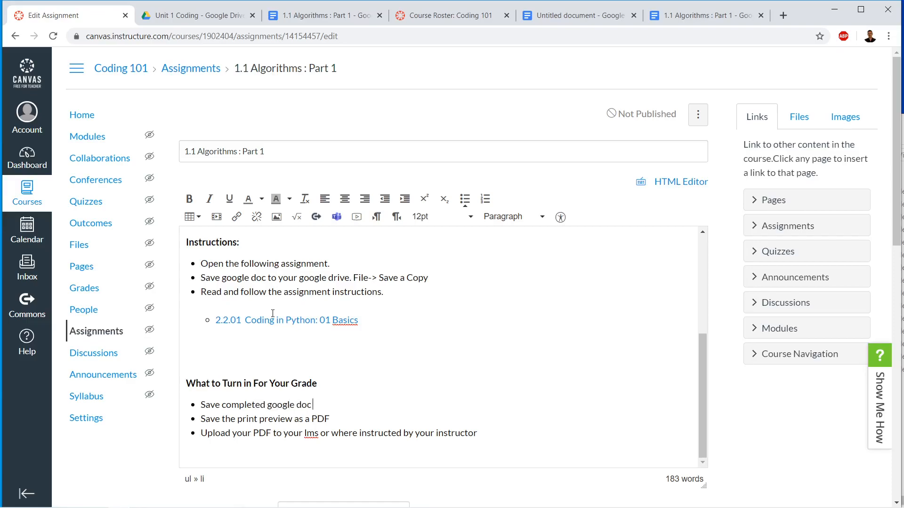
type("as a pdf")
Reword the last turn-in bullet to "Upload your PDF below."
left_click(370, 422)
left_click_drag(273, 434, 495, 429)
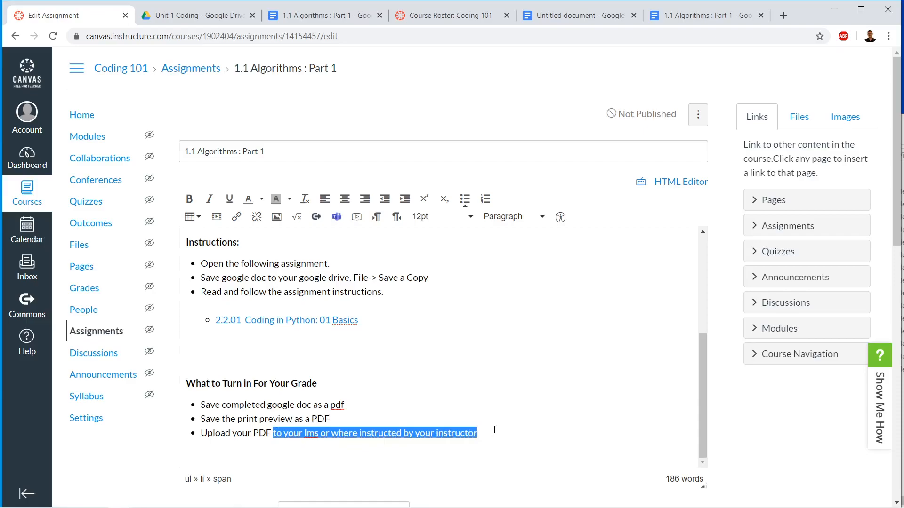
type("below.")
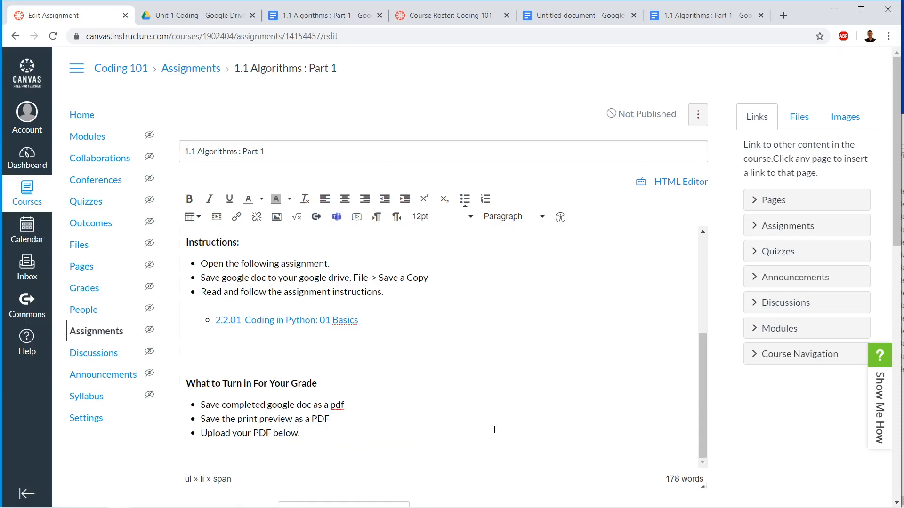
Reword the first turn-in bullet to "Download completed google doc as a pdf. File->Download"
left_click(370, 405)
type(". F")
double_click(204, 403)
type("Download")
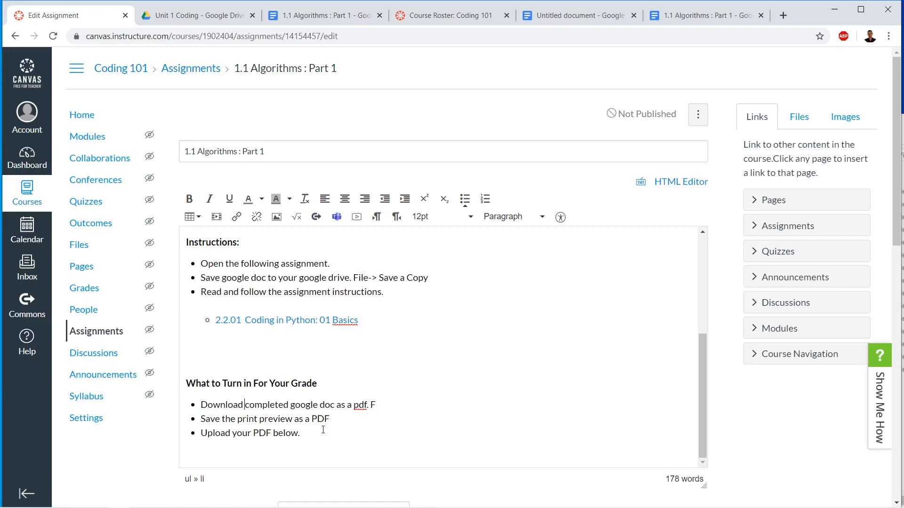
left_click(369, 405)
type(".  File->Download")
left_click(469, 447)
Delete the "Save the print preview as a PDF" bullet from the turn-in list
triple_click(332, 419)
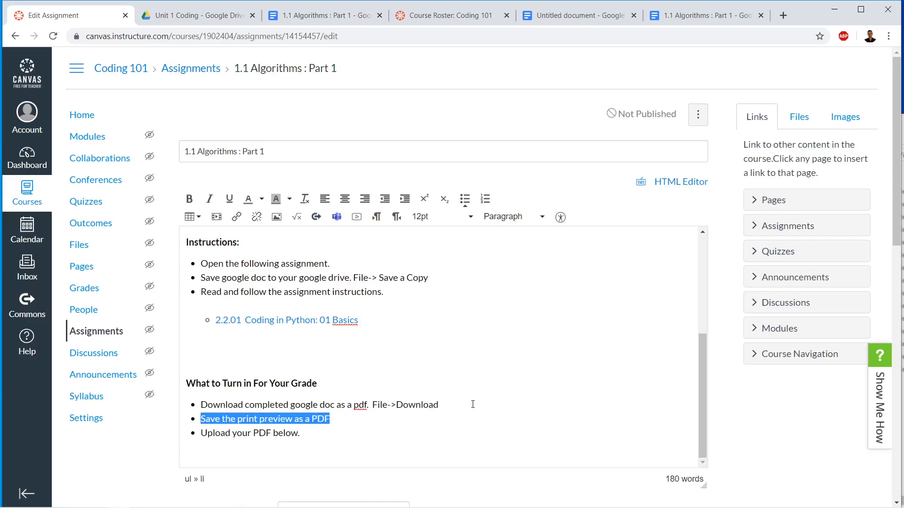
key("BackSpace")
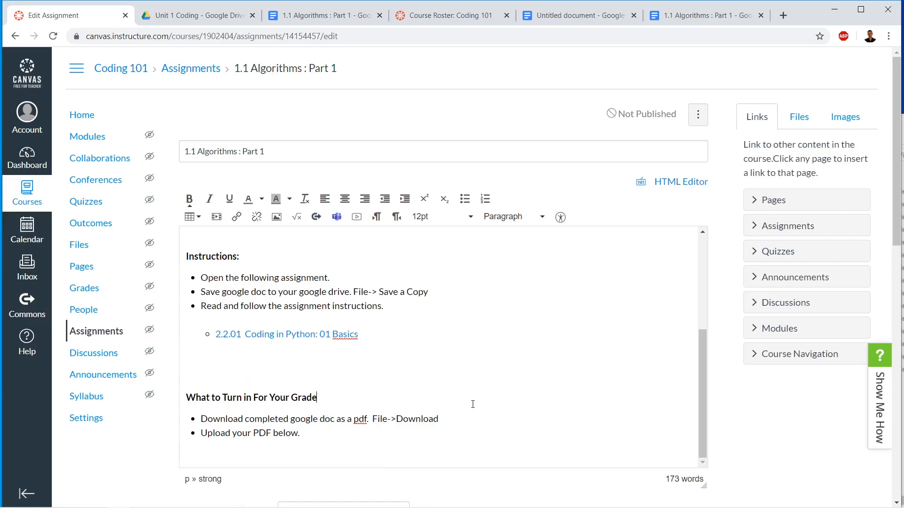
left_click(469, 415)
scroll(446, 419, "down", 1)
scroll(446, 418, "down", 1)
left_click(321, 394)
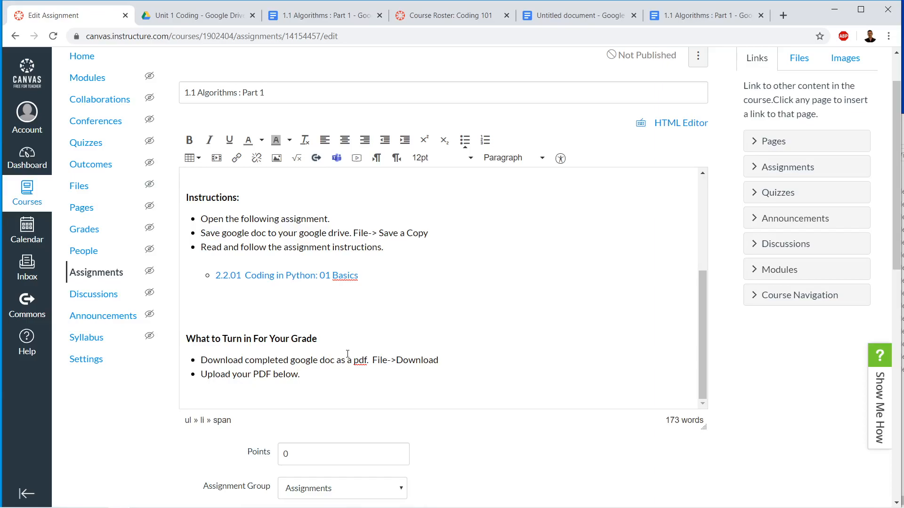
Add a colon to the end of the "What to Turn in For Your Grade" heading
scroll(347, 354, "up", 5)
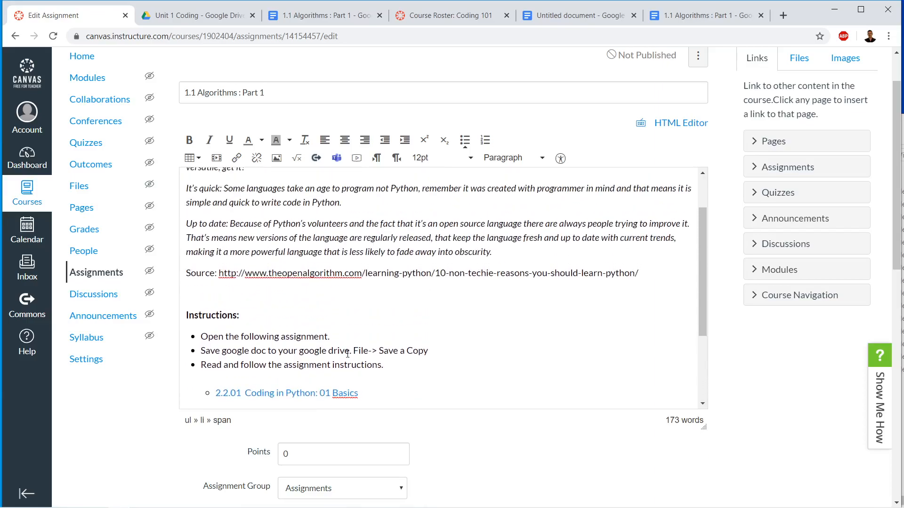
scroll(347, 353, "up", 3)
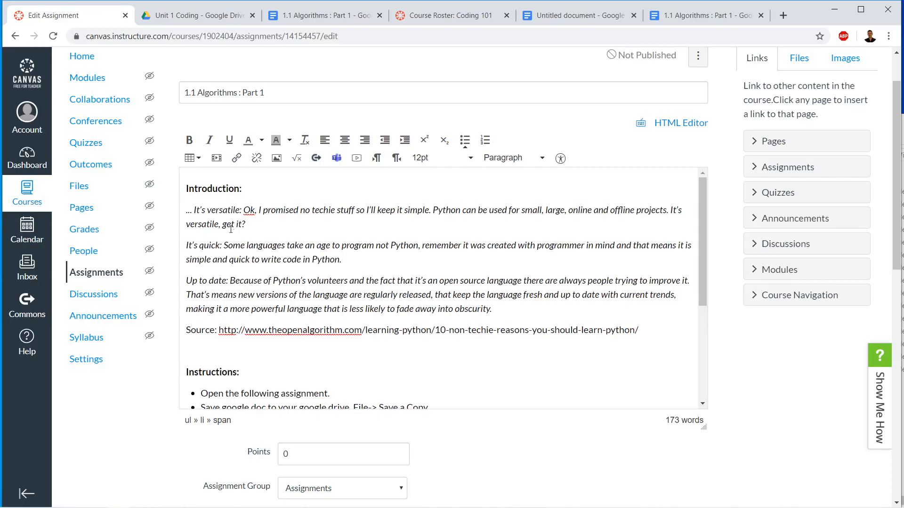
triple_click(265, 195)
scroll(250, 282, "down", 6)
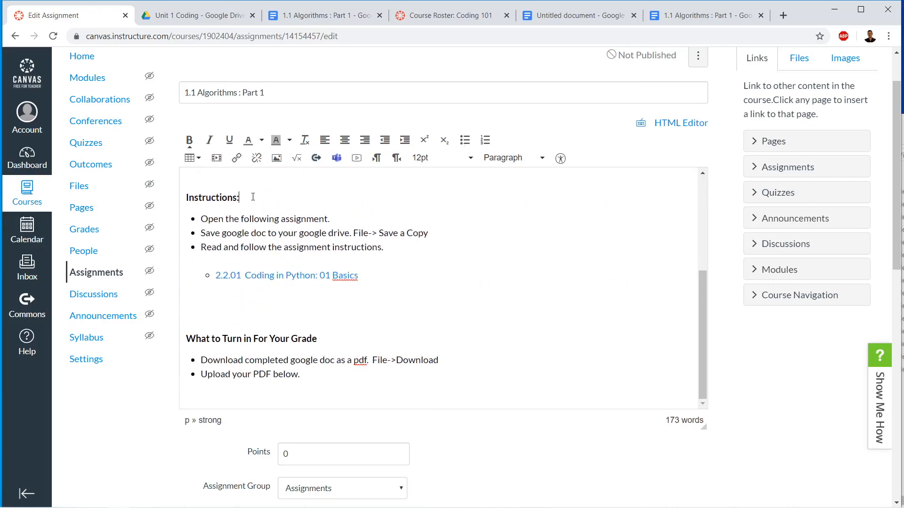
left_click(333, 333)
type(":")
Delete the linked sub-bullet "2.2.01 Coding in Python: 01 Basics" from the Instructions list
left_click(374, 323)
left_click_drag(384, 276, 211, 273)
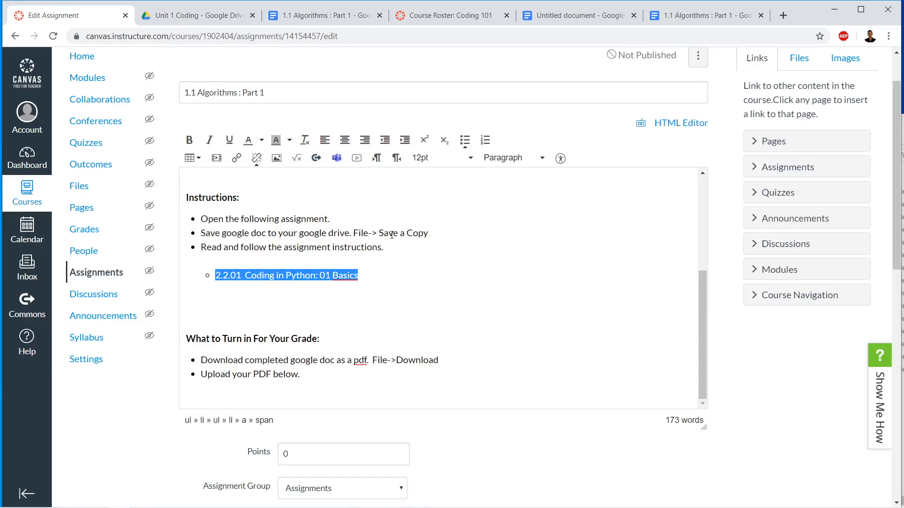
key("BackSpace")
key("BackSpace")
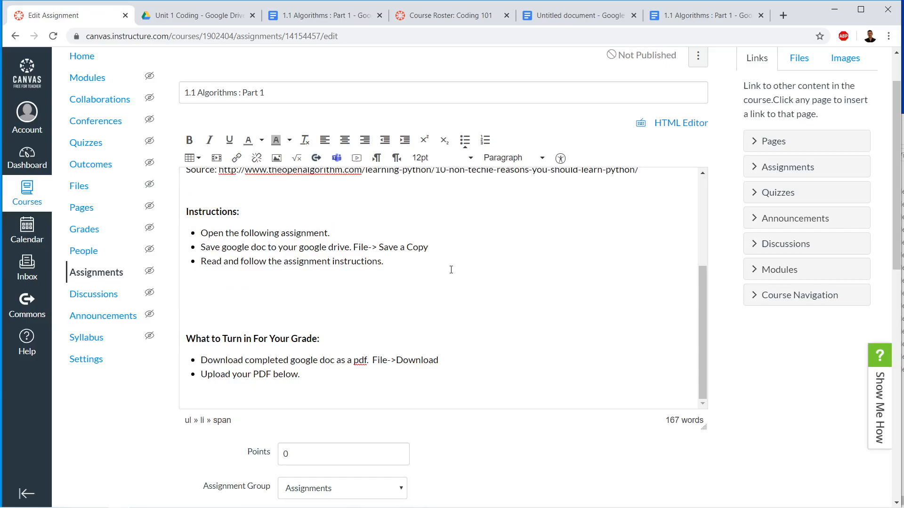
Add an empty sub-bullet under "Read and follow the assignment instructions."
scroll(472, 296, "up", 3)
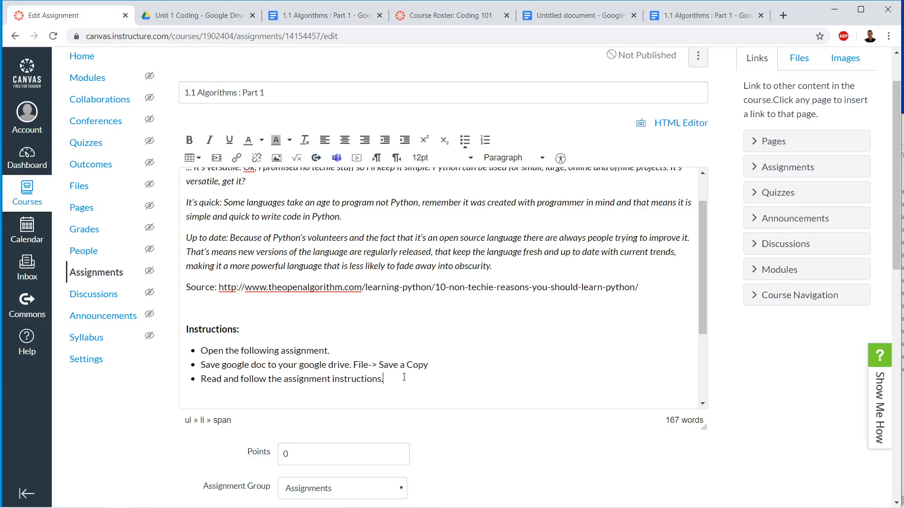
key("Return")
key("Tab")
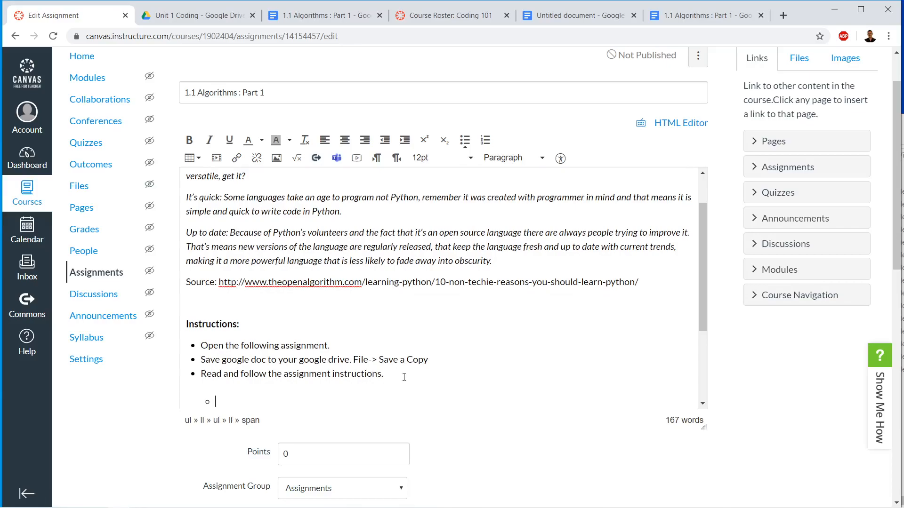
scroll(404, 372, "down", 1)
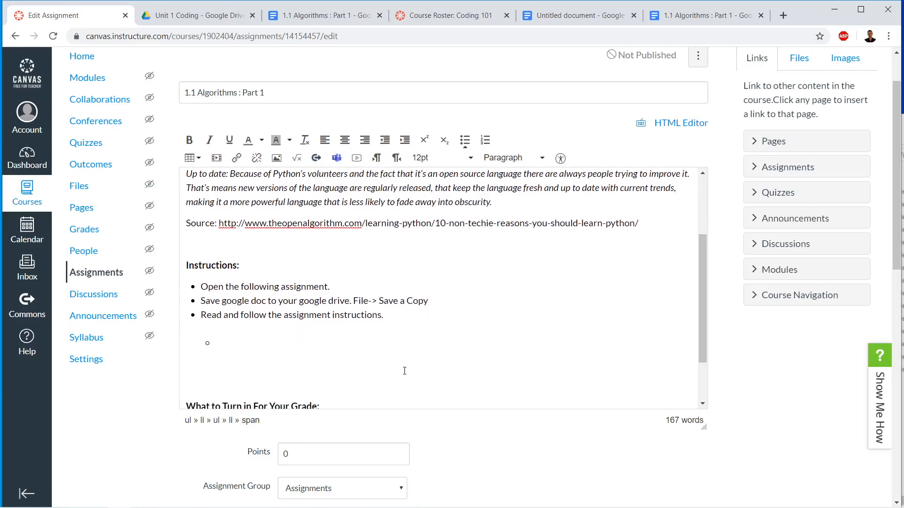
Copy the file name "1.1 Algorithms : Part 1" from Google Drive into the Canvas sub-bullet and start another sub-bullet
left_click(321, 16)
left_click(219, 6)
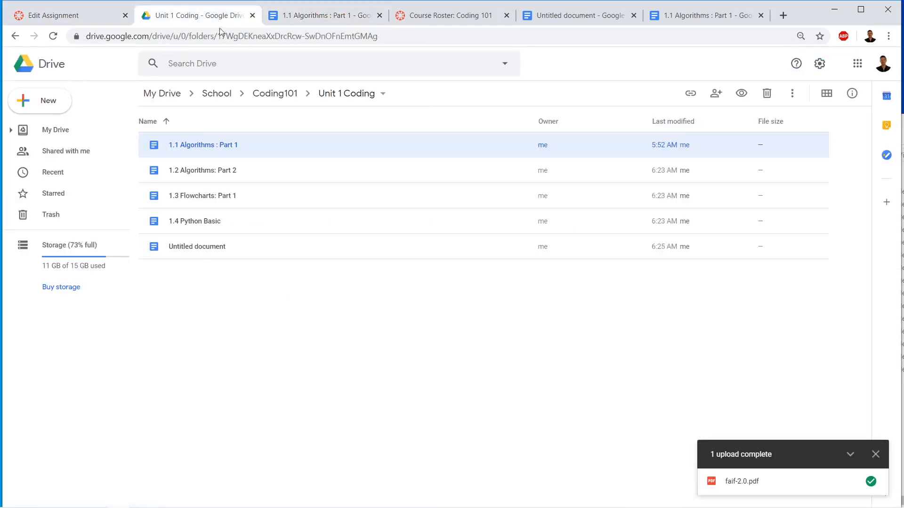
right_click(259, 148)
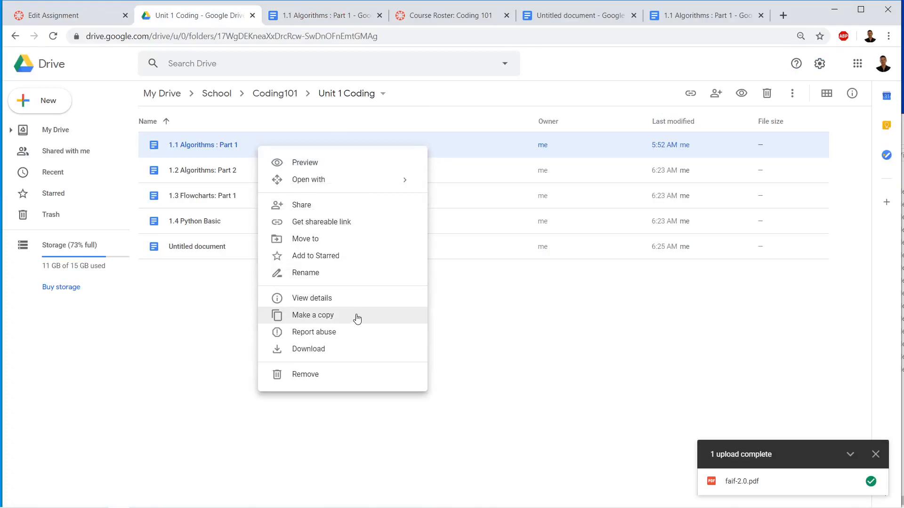
left_click(357, 278)
key("ctrl+c")
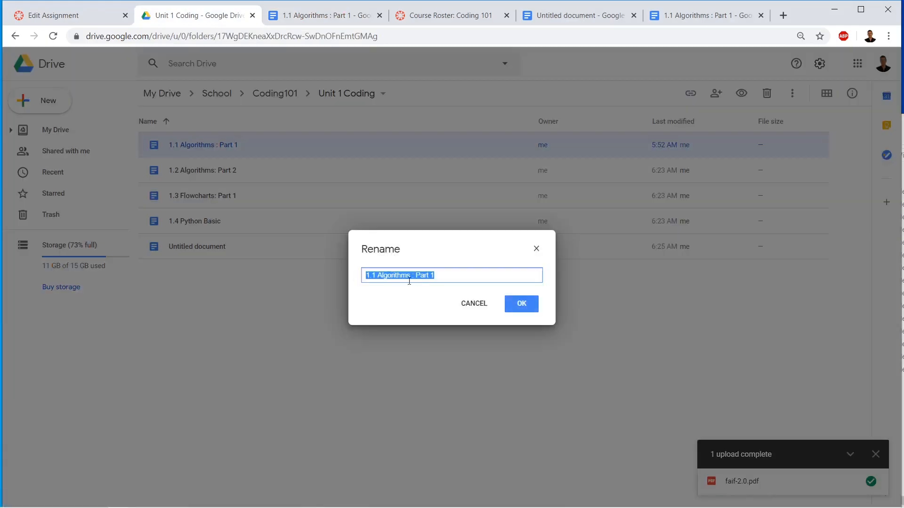
left_click(473, 303)
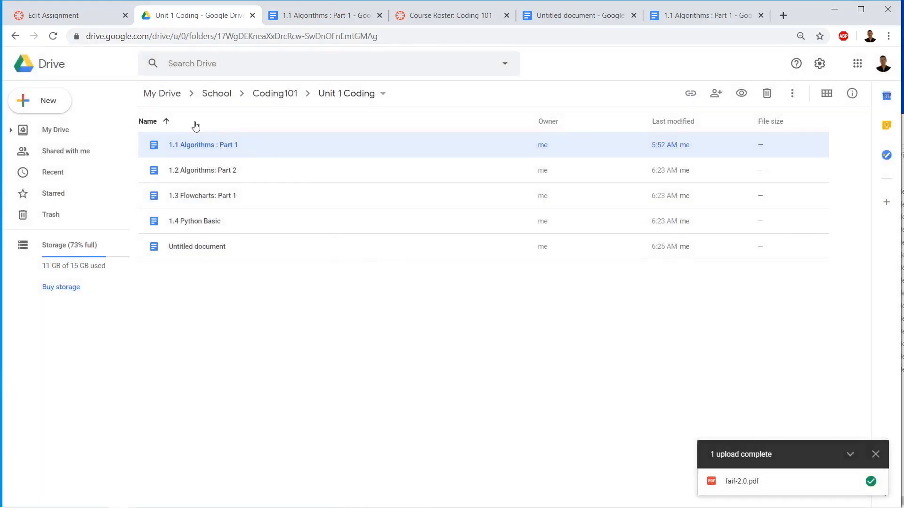
left_click(71, 15)
key("ctrl+v")
key("Return")
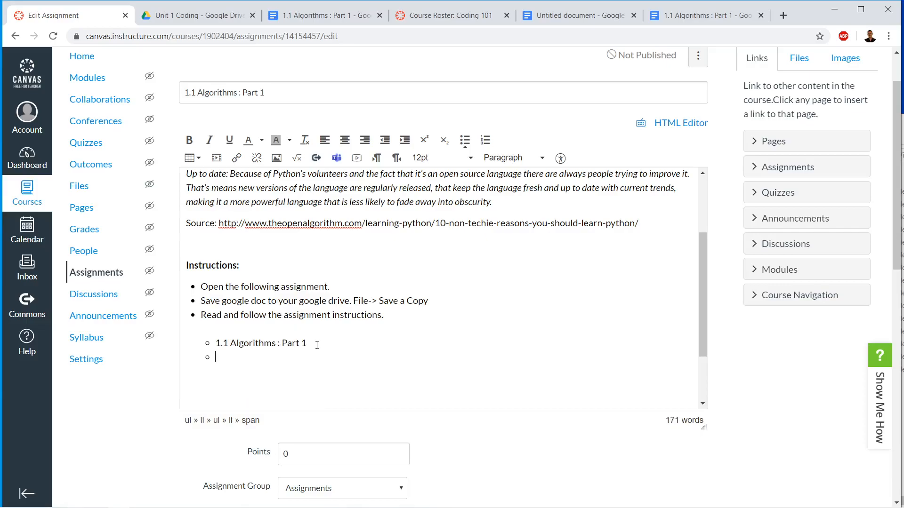
Copy the file name "1.2 Algorithms: Part 2" from Google Drive into the second Canvas sub-bullet and start a third one
left_click(282, 15)
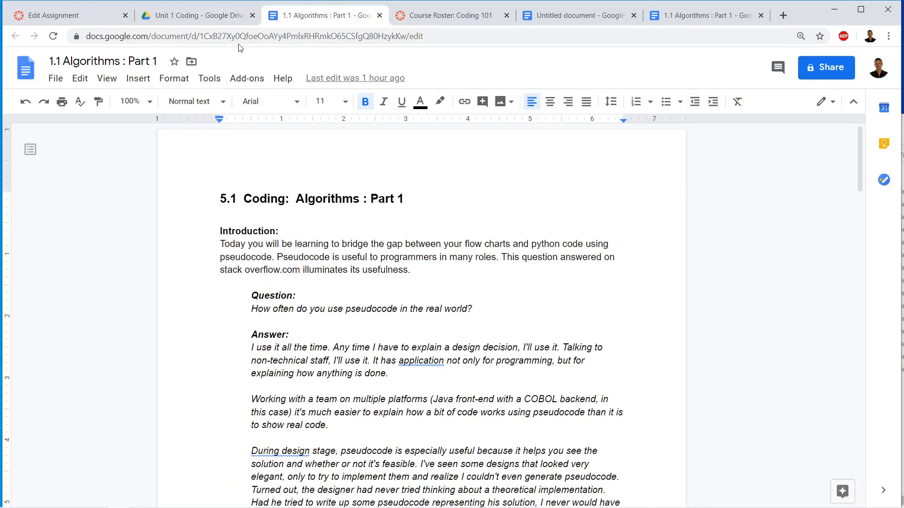
left_click(231, 17)
left_click(266, 168)
right_click(266, 168)
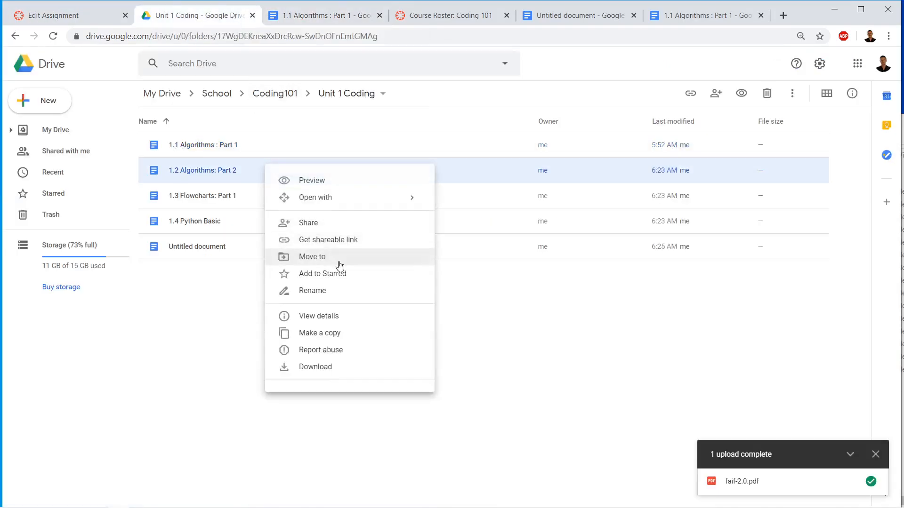
left_click(335, 291)
key("ctrl+c")
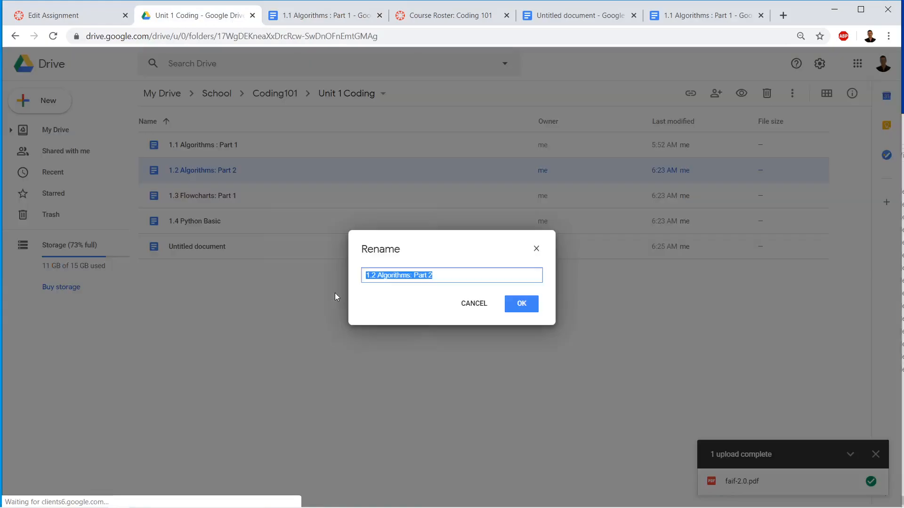
left_click(518, 313)
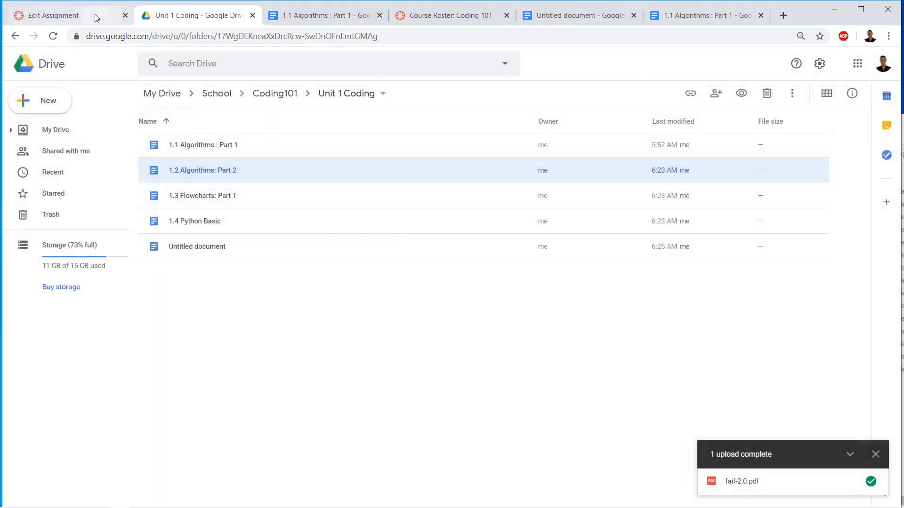
left_click(95, 13)
key("ctrl+v")
key("Return")
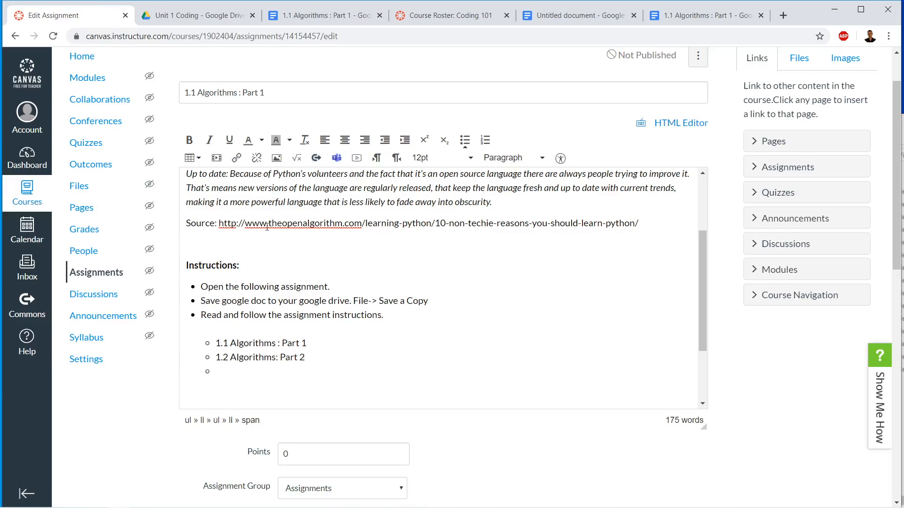
Copy the file name "1.3 Flowcharts: Part 1" from the Google Drive folder into the third Canvas sub-bullet
scroll(267, 227, "down", 3)
left_click(221, 15)
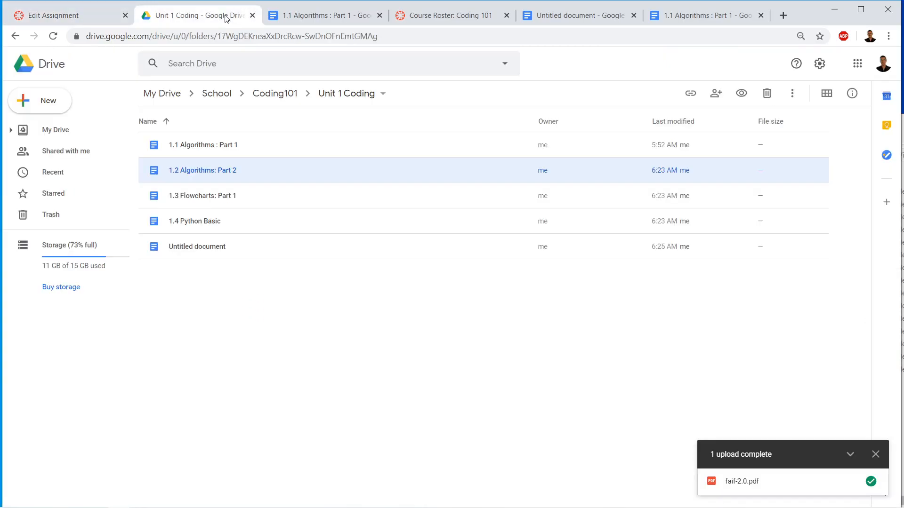
right_click(252, 196)
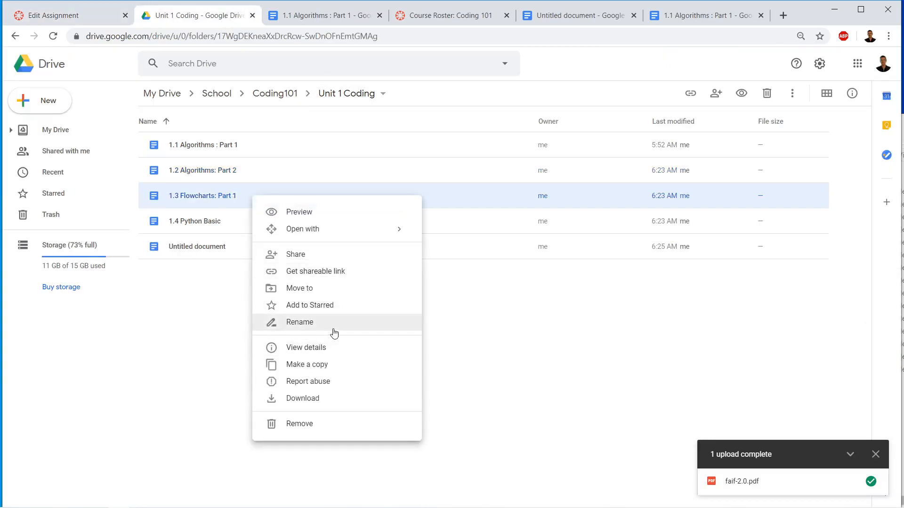
left_click(334, 331)
key("ctrl+c")
left_click(491, 307)
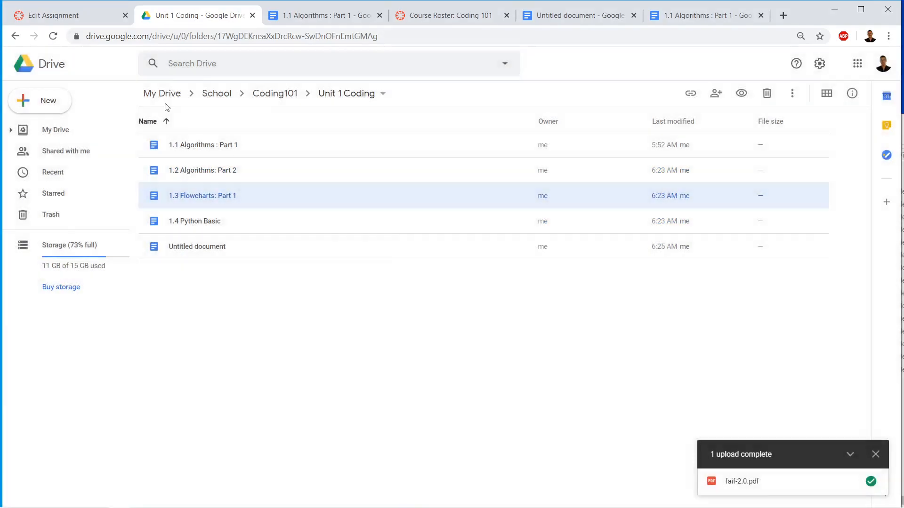
left_click(70, 15)
key("ctrl+v")
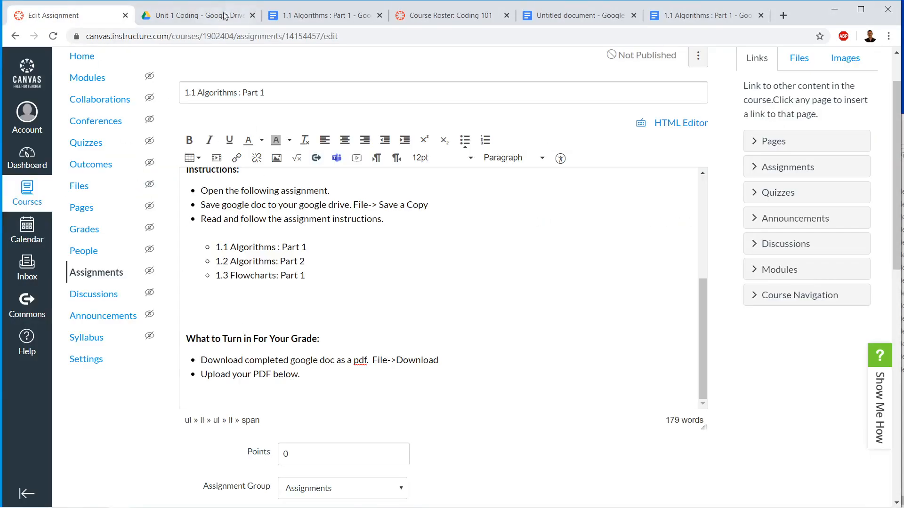
Copy the file name "1.4 Python Basic" from Google Drive and add it as a fourth sub-bullet in Canvas
left_click(224, 17)
left_click(290, 221)
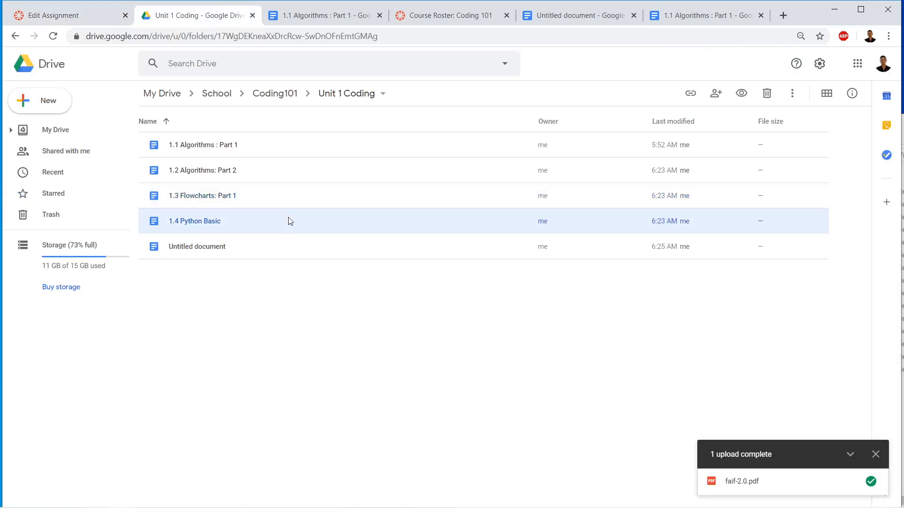
right_click(290, 222)
left_click(387, 344)
key("ctrl+c")
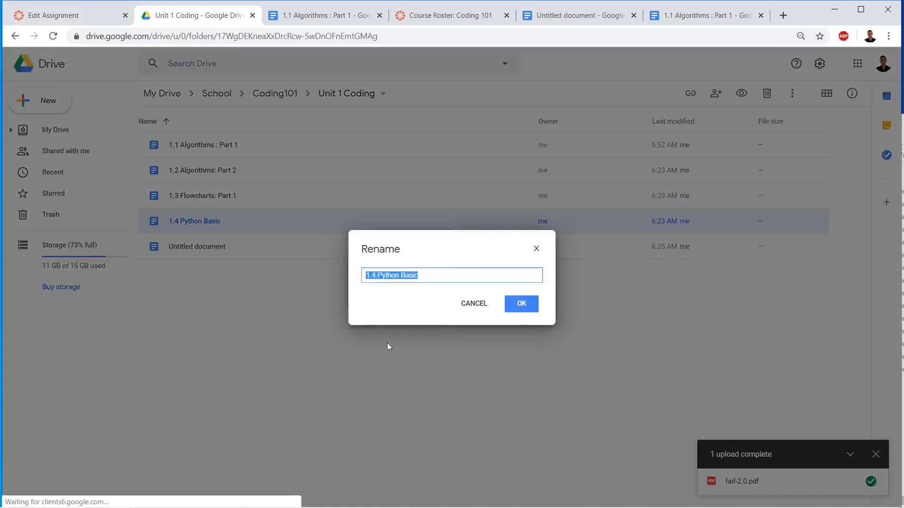
left_click(521, 303)
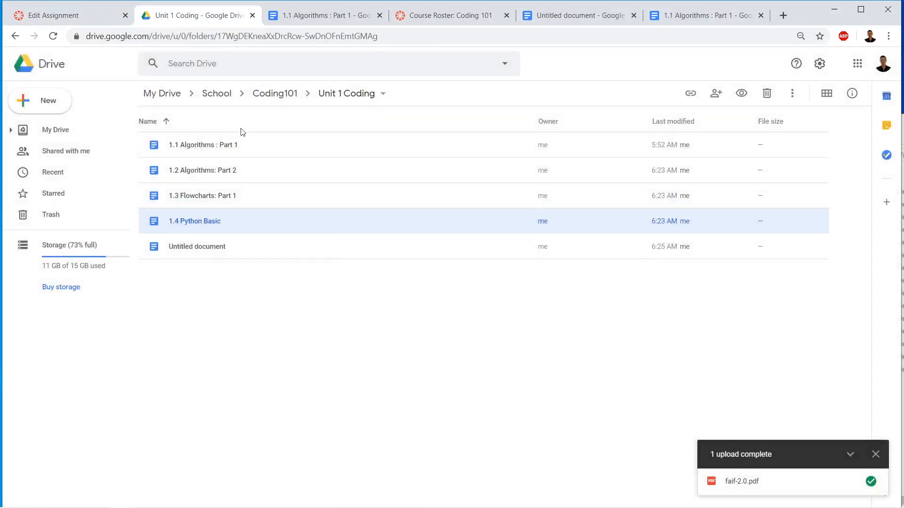
left_click(74, 17)
left_click(303, 276)
key("Return")
key("ctrl+v")
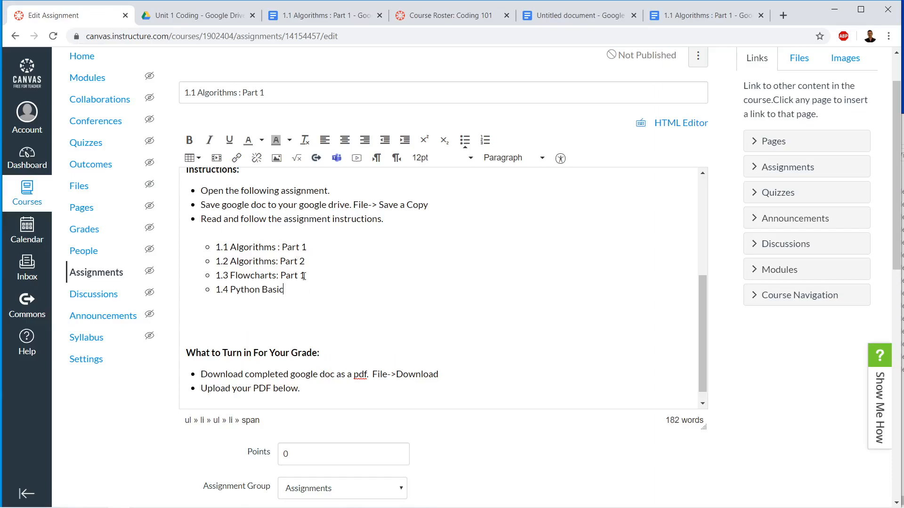
Remove the blank line between "Read and follow the assignment instructions." and its sub-bullets
left_click(266, 230)
key("BackSpace")
left_click(363, 281)
Review the assignment description from the introduction through the lesson sub-bullets to the turn-in section
scroll(363, 278, "up", 5)
scroll(424, 280, "down", 1)
scroll(481, 325, "down", 1)
scroll(480, 326, "up", 1)
left_click(299, 209)
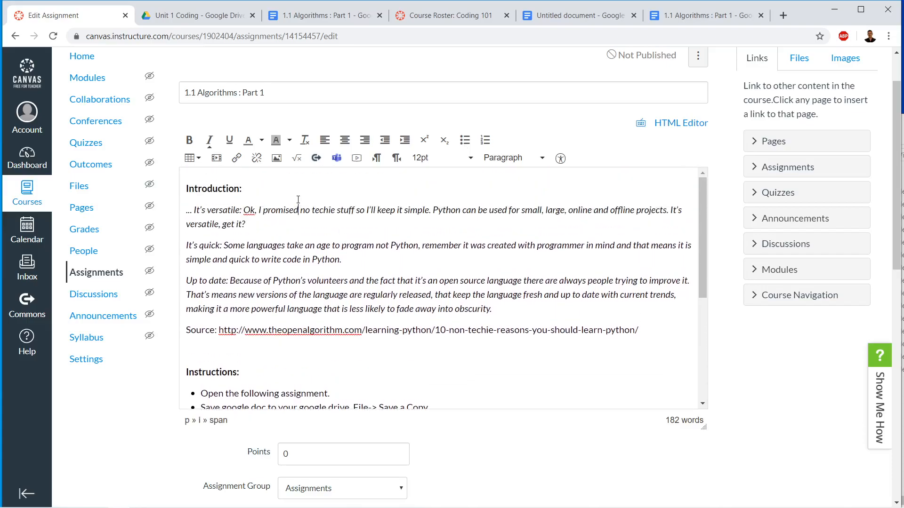
scroll(424, 274, "down", 1)
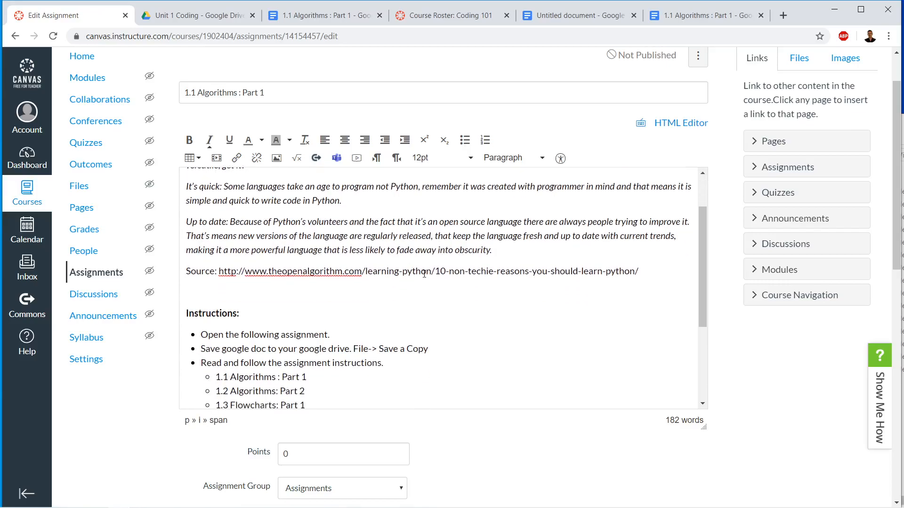
scroll(443, 296, "down", 1)
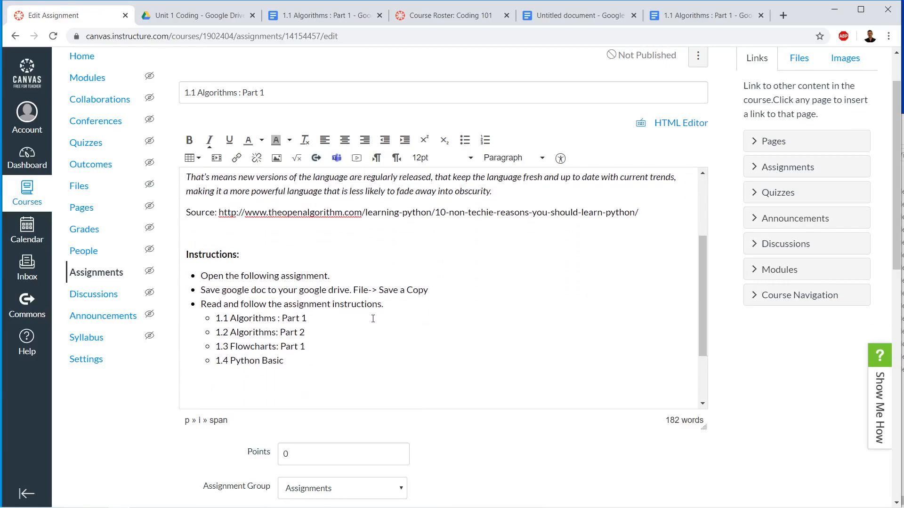
left_click_drag(297, 361, 217, 317)
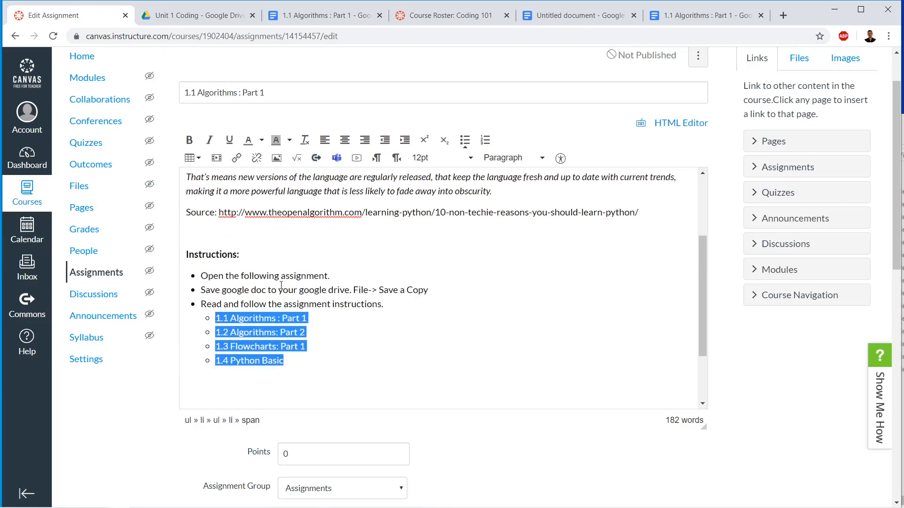
left_click(318, 346)
left_click_drag(318, 316, 214, 318)
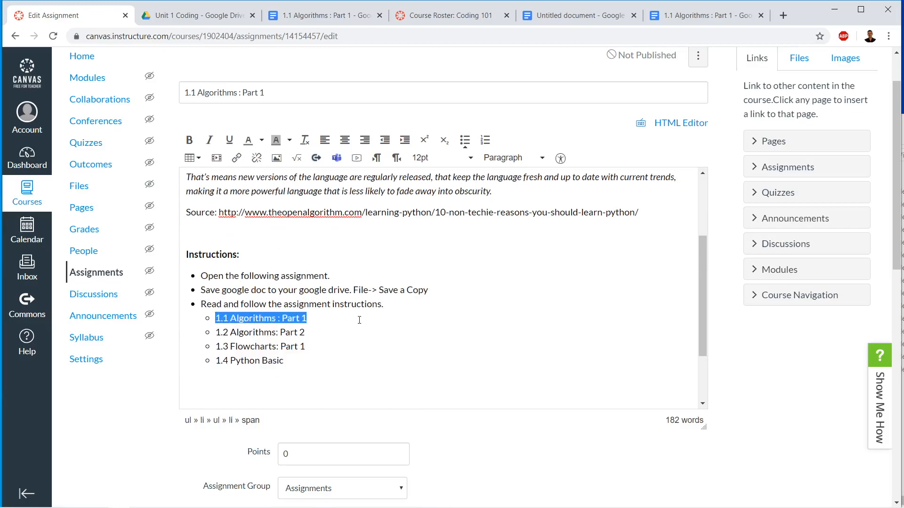
scroll(359, 320, "down", 3)
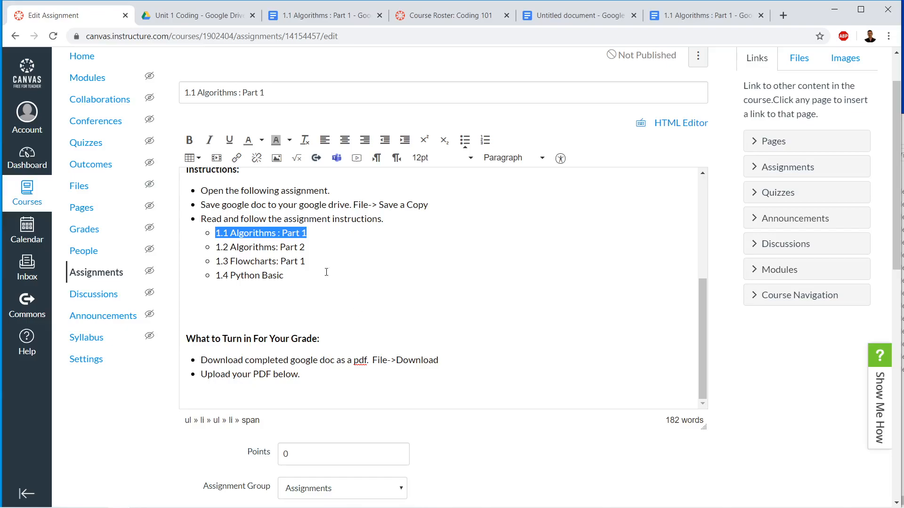
In Google Drive, turn on link sharing for the Unit 1 Coding folder so anyone with the link can view
left_click(287, 18)
left_click(200, 18)
left_click(284, 275)
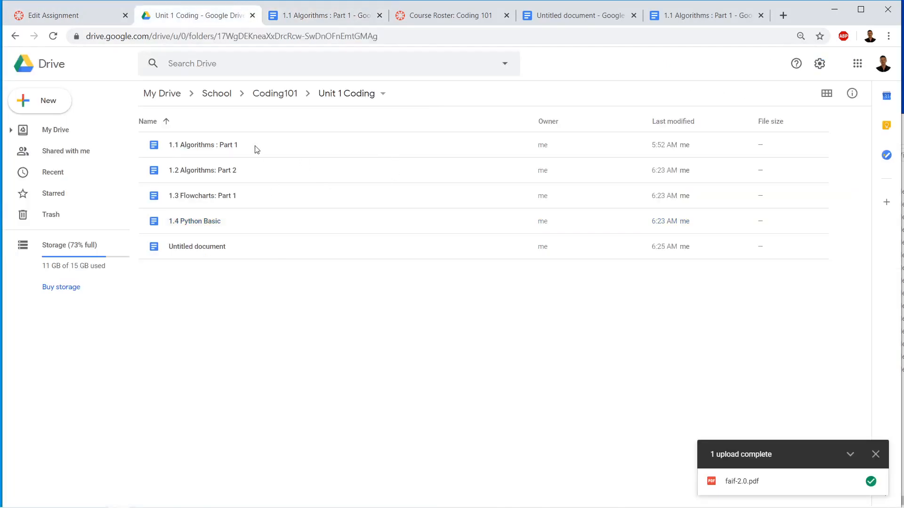
left_click(383, 96)
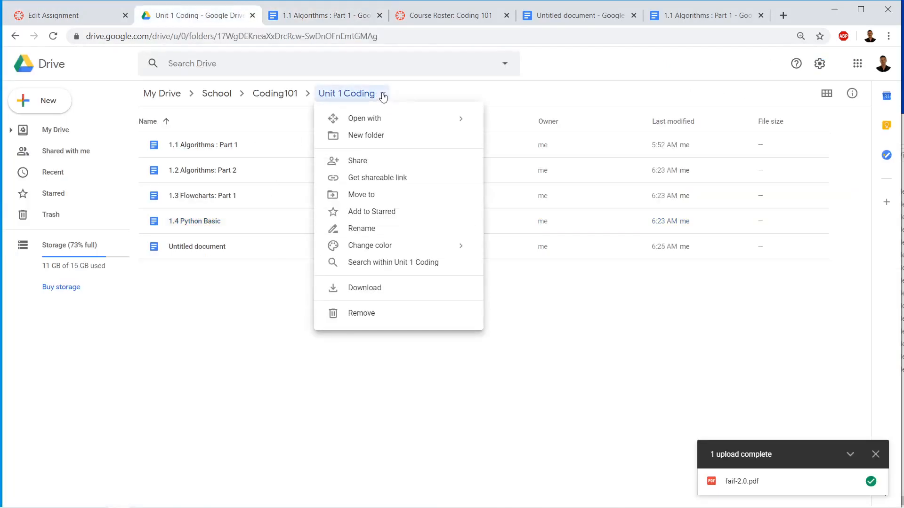
left_click(367, 162)
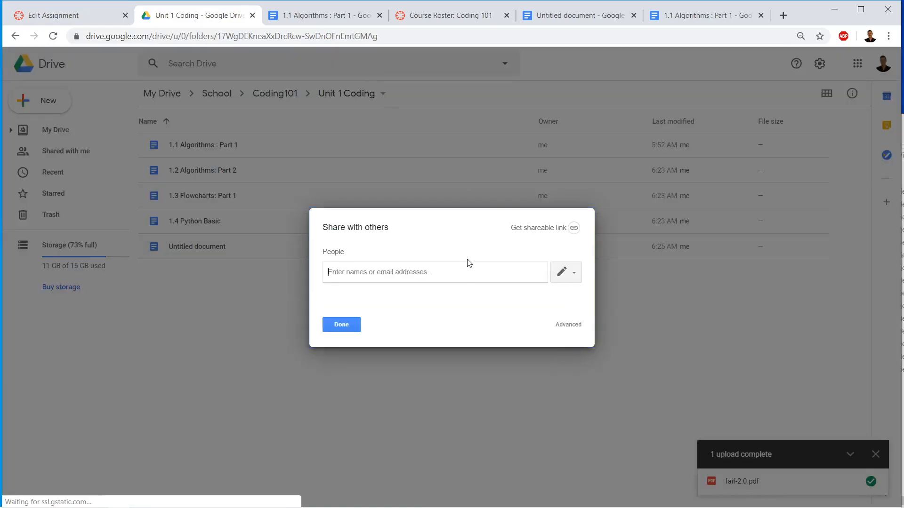
left_click(561, 227)
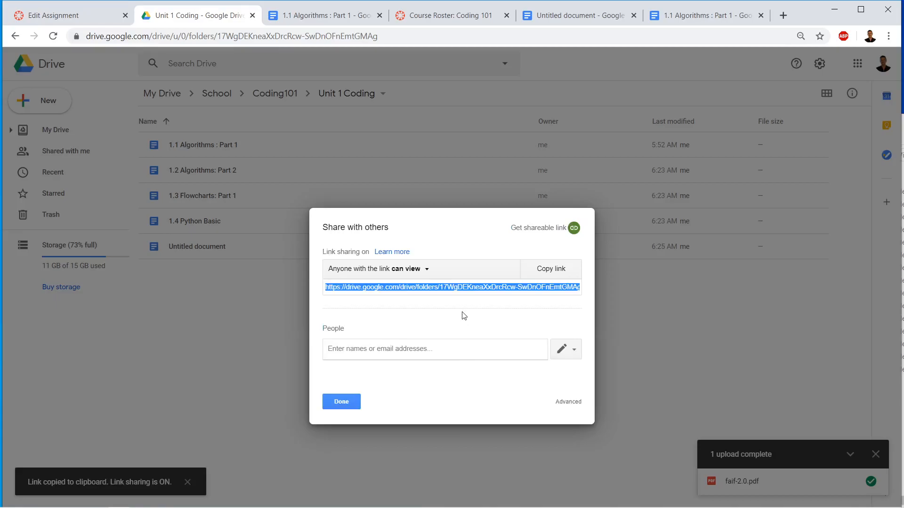
left_click(341, 401)
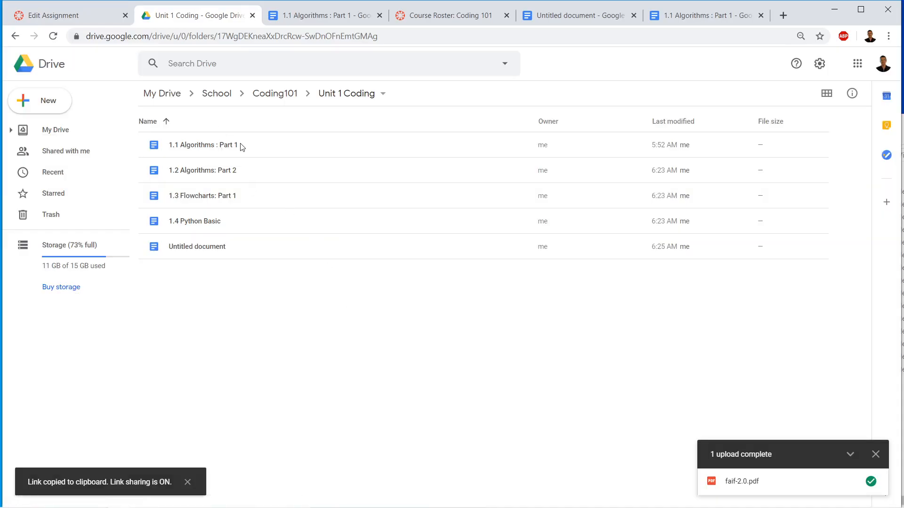
Turn on view-only link sharing for the file "1.1 Algorithms : Part 1" and get its shareable link
right_click(242, 146)
left_click(309, 226)
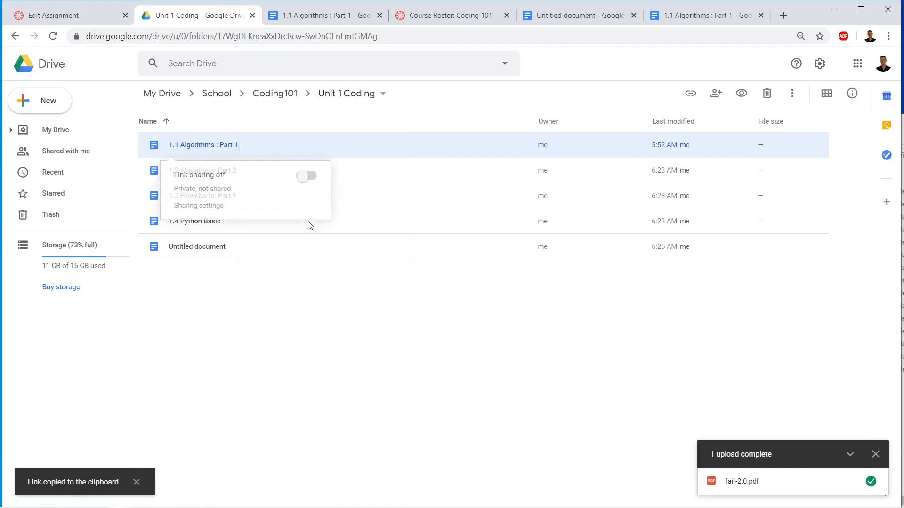
left_click(310, 177)
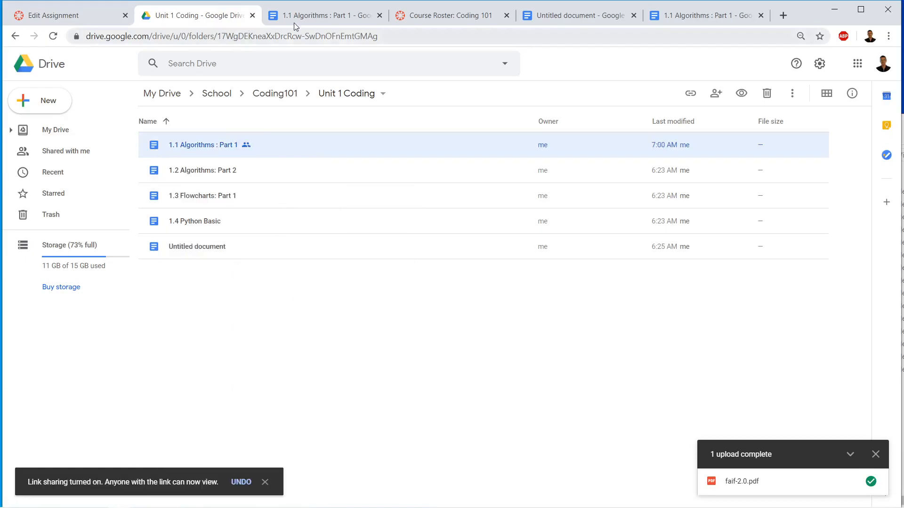
In the Canvas assignment, link the "1.1 Algorithms : Part 1" sub-bullet to the copied Drive URL
key("ctrl+shift+Tab")
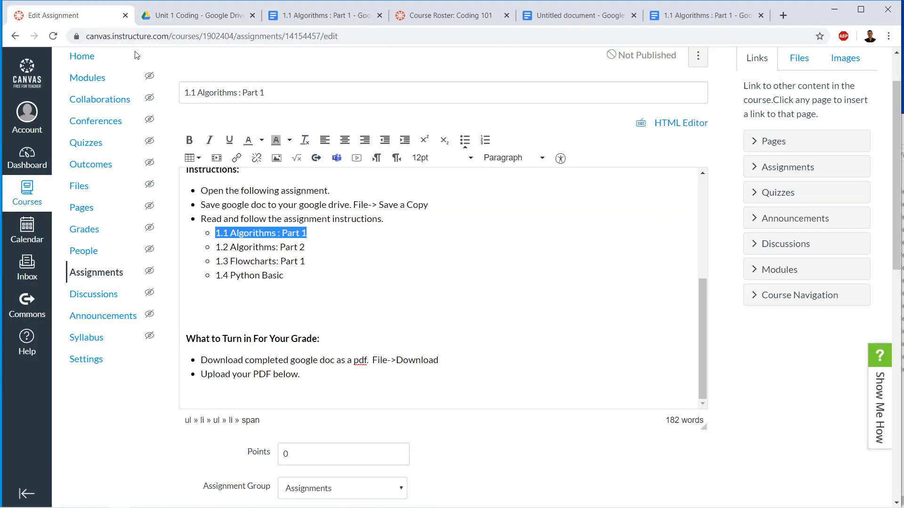
left_click(236, 158)
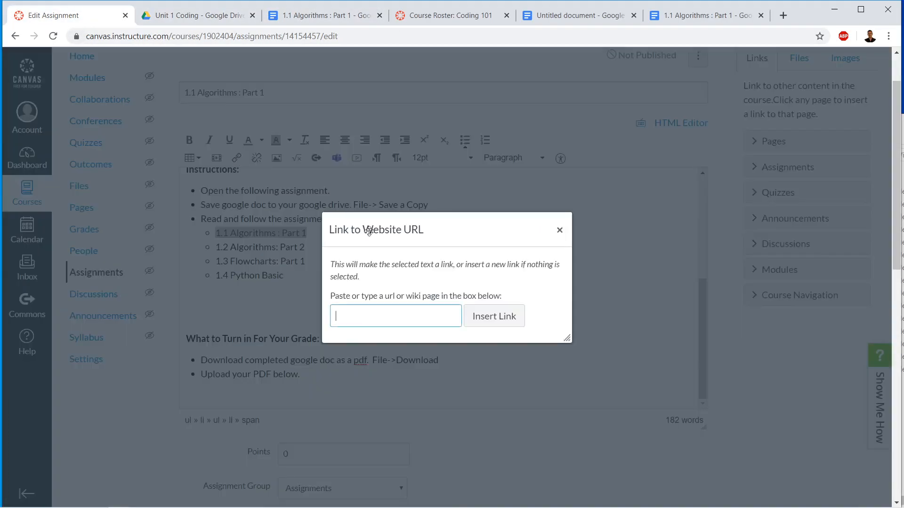
left_click(558, 237)
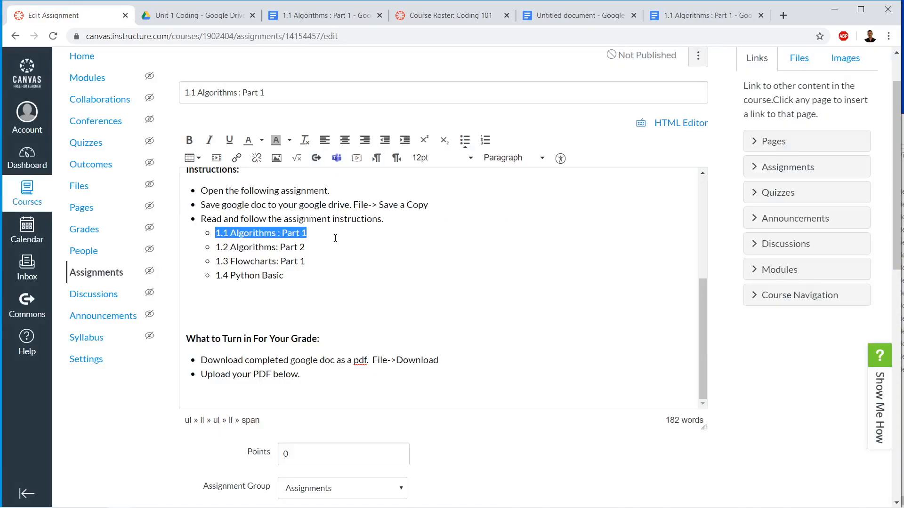
left_click(237, 158)
key("ctrl+v")
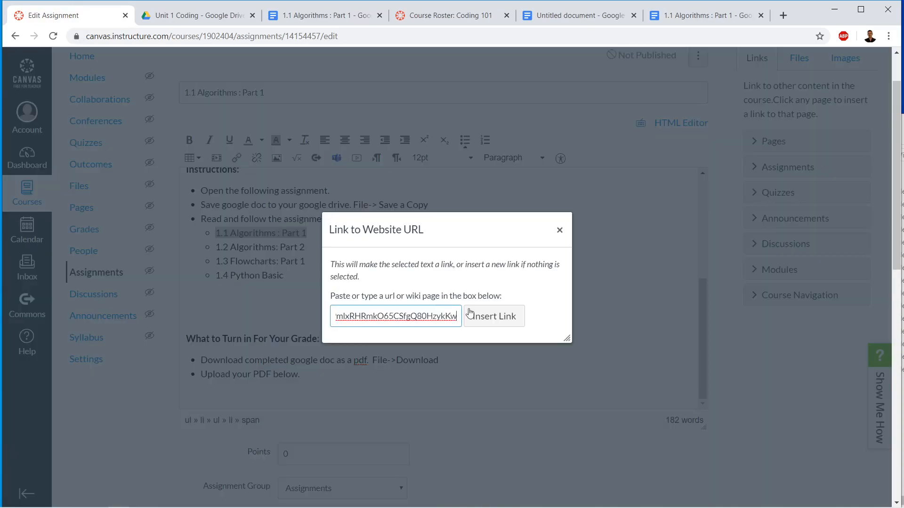
left_click(494, 316)
Close the open 1.1 Algorithms document, and in Google Drive share "1.2 Algorithms: Part 2" as viewable by link, copying its URL
left_click(324, 15)
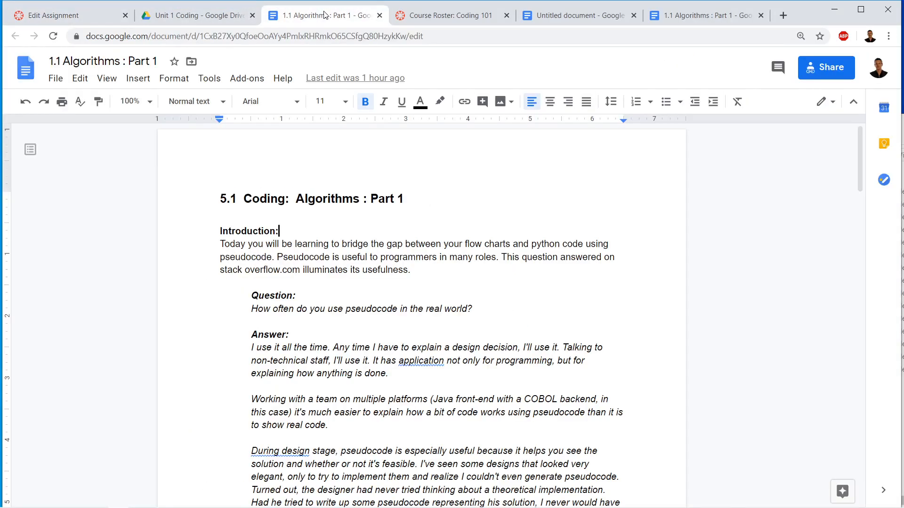
left_click(379, 15)
left_click(212, 16)
right_click(256, 170)
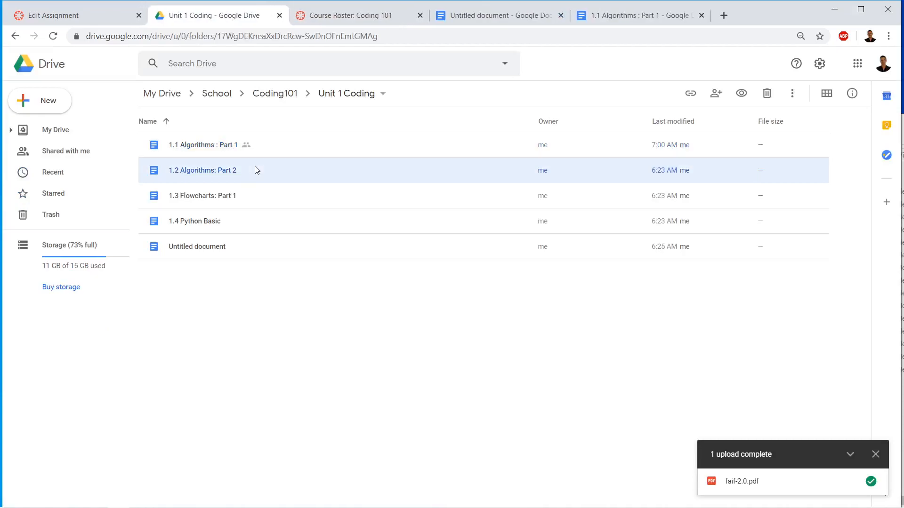
left_click(312, 227)
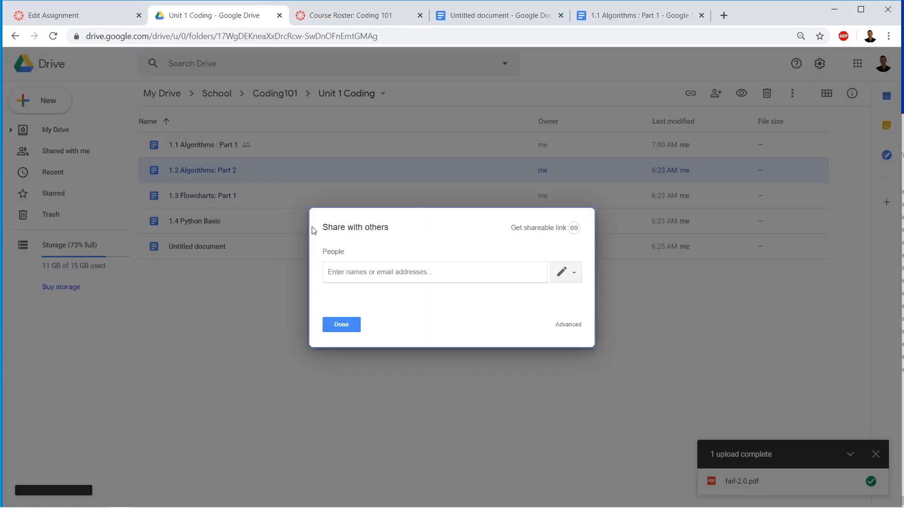
left_click(545, 229)
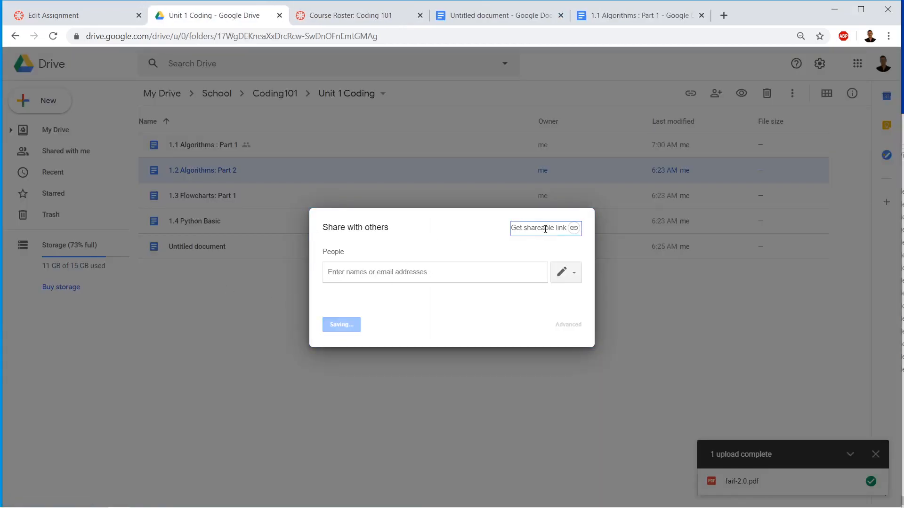
left_click(537, 274)
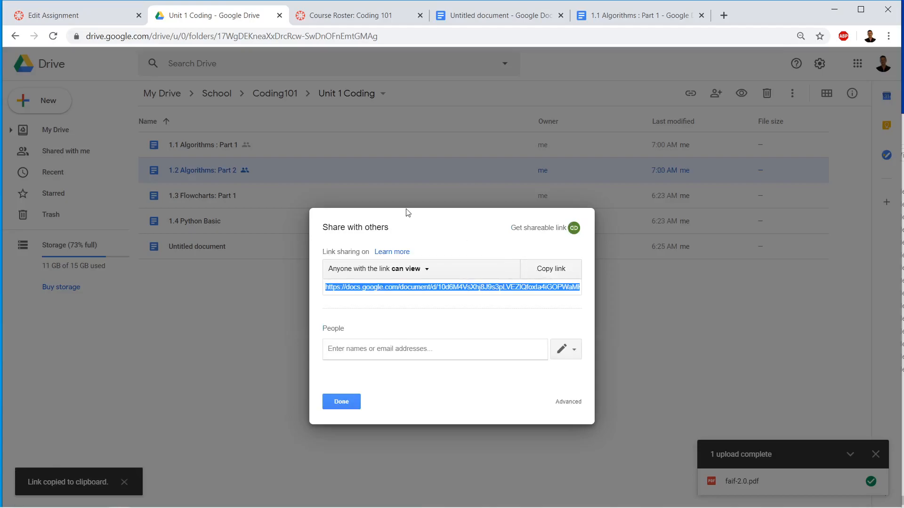
left_click(344, 402)
Back in Canvas, link the "1.2 Algorithms: Part 2" sub-bullet to its copied sharing URL
left_click(99, 19)
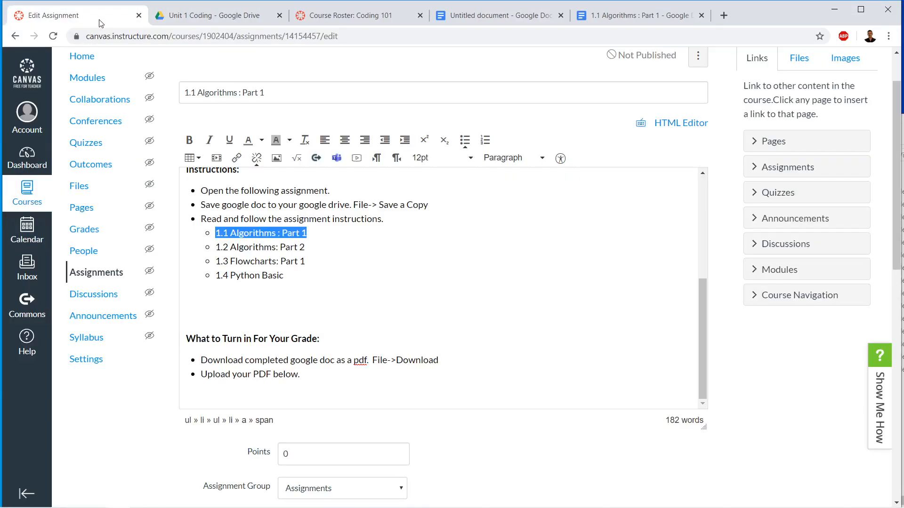
left_click_drag(307, 247, 216, 247)
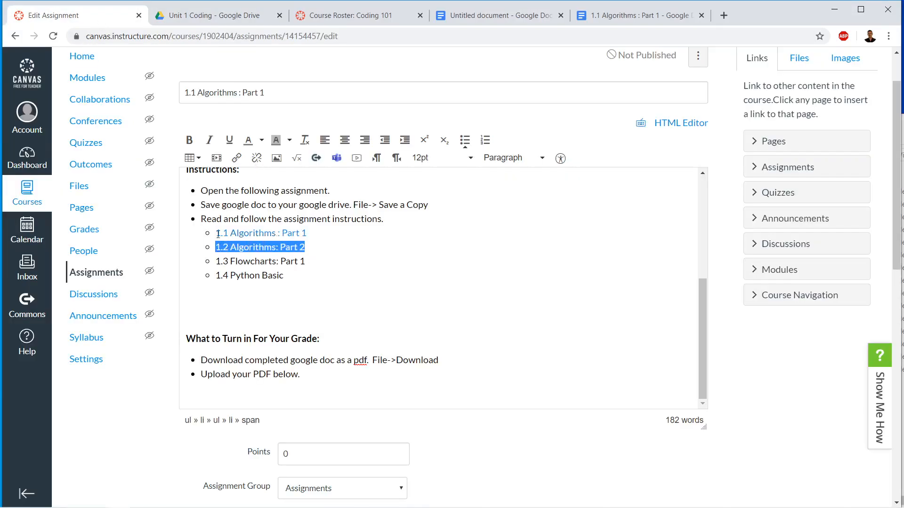
left_click(236, 158)
key("ctrl+v")
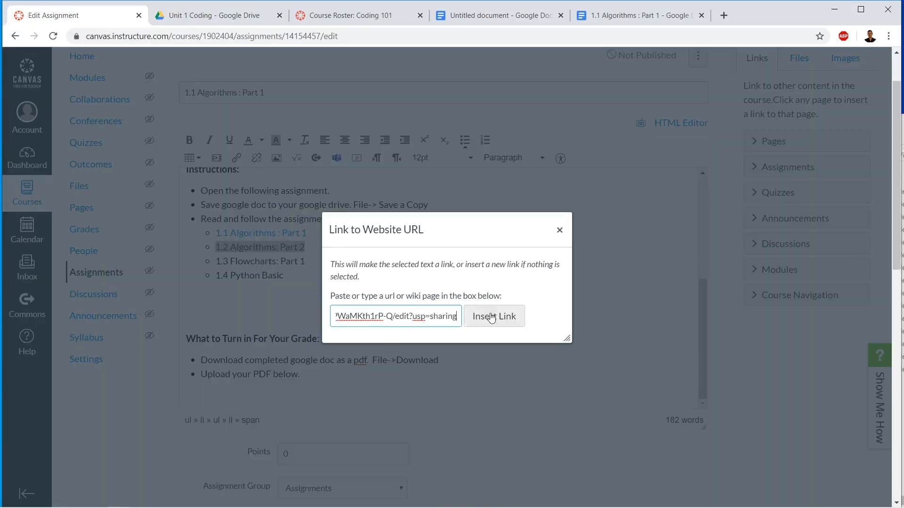
left_click(493, 316)
In Google Drive, turn on view-only link sharing for "1.3 Flowcharts: Part 1" and copy its shareable link
left_click(211, 19)
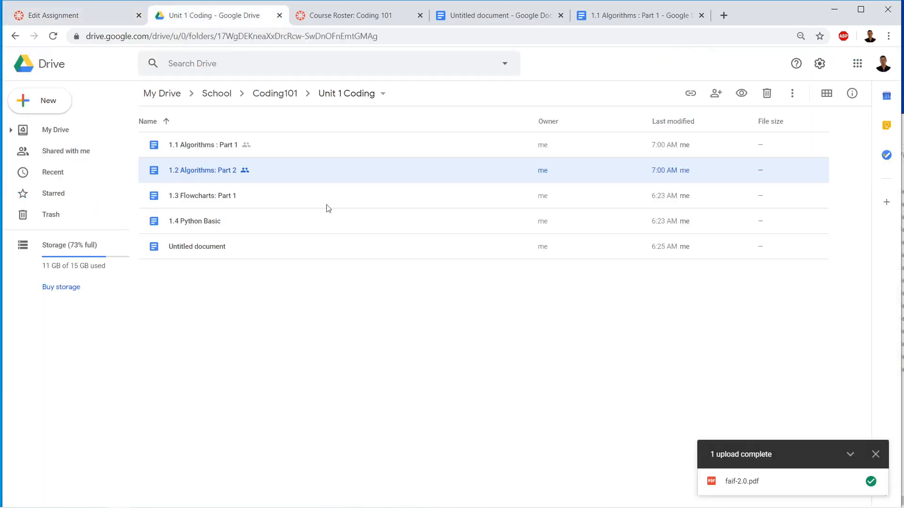
left_click(256, 196)
right_click(260, 200)
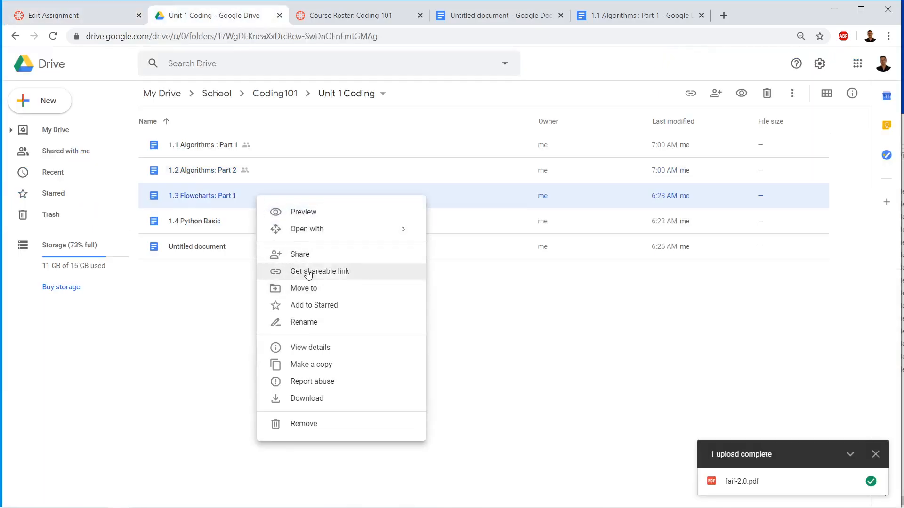
left_click(369, 271)
left_click(307, 228)
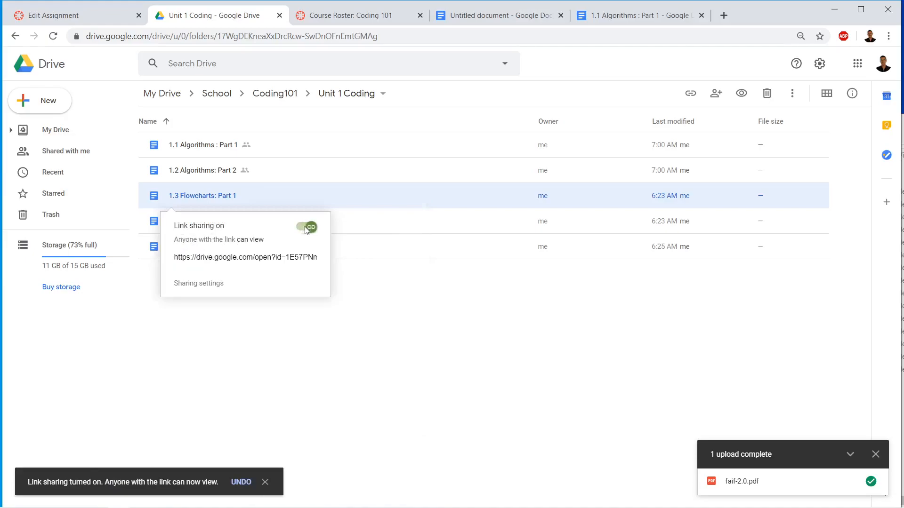
right_click(256, 197)
left_click(293, 272)
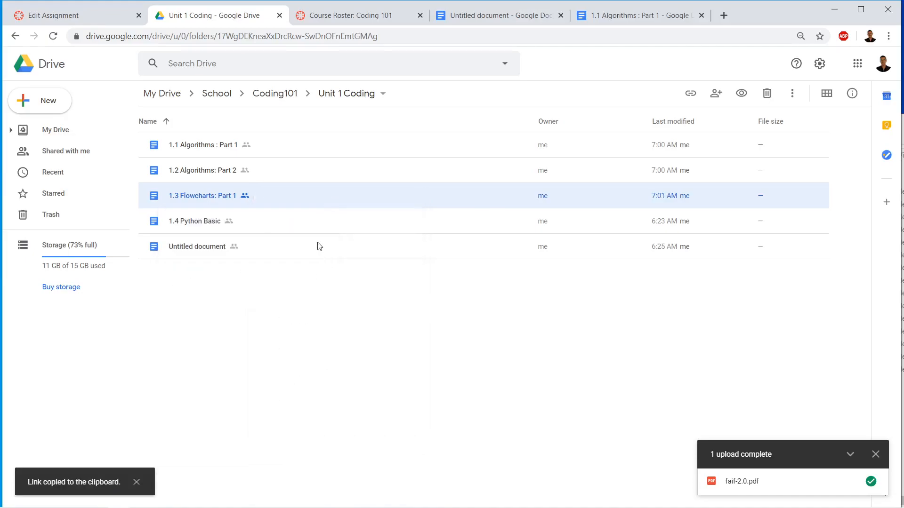
In the Canvas assignment, link the "1.3 Flowcharts: Part 1" sub-bullet to its copied Drive URL
left_click(110, 18)
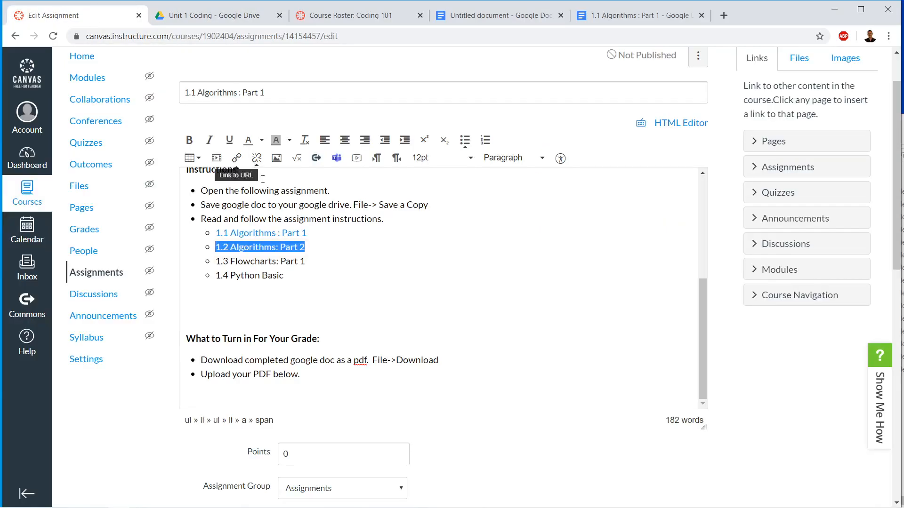
left_click_drag(312, 263, 213, 259)
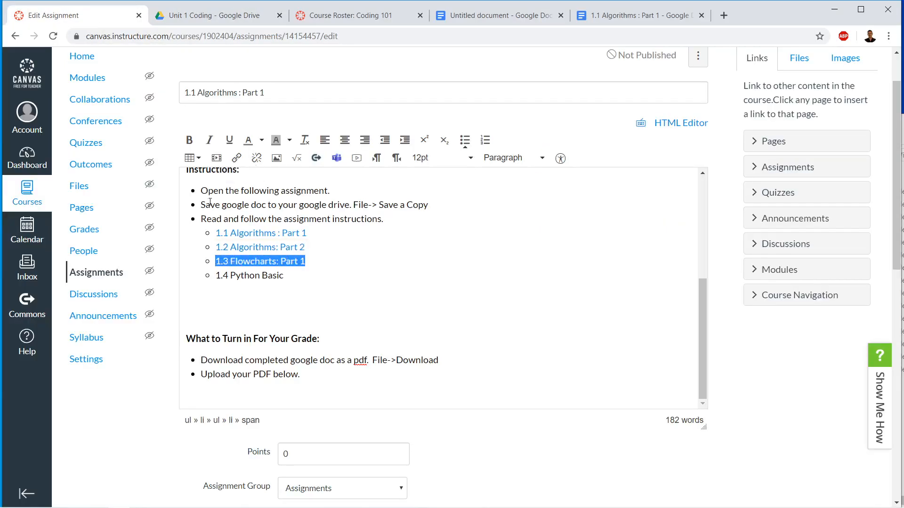
left_click(236, 158)
key("ctrl+v")
left_click(502, 317)
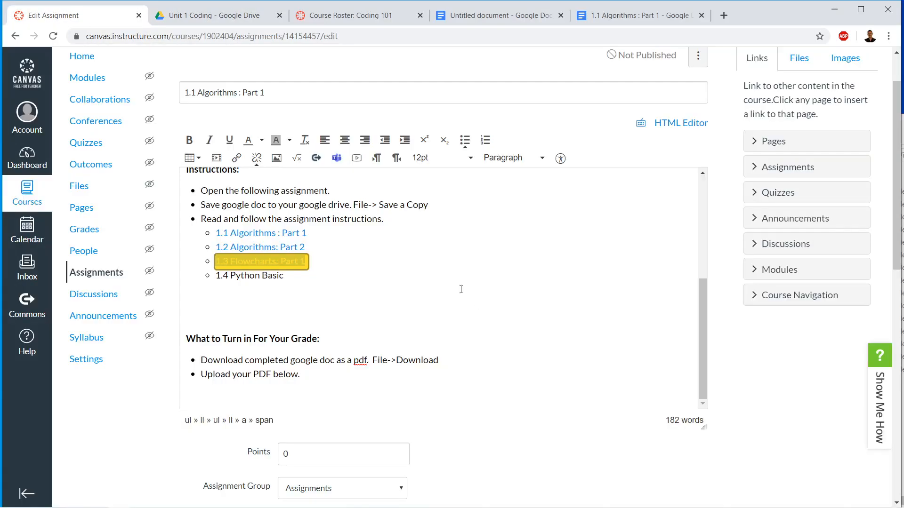
Remove the file "Untitled document" from the Unit 1 Coding folder in Google Drive
left_click(220, 16)
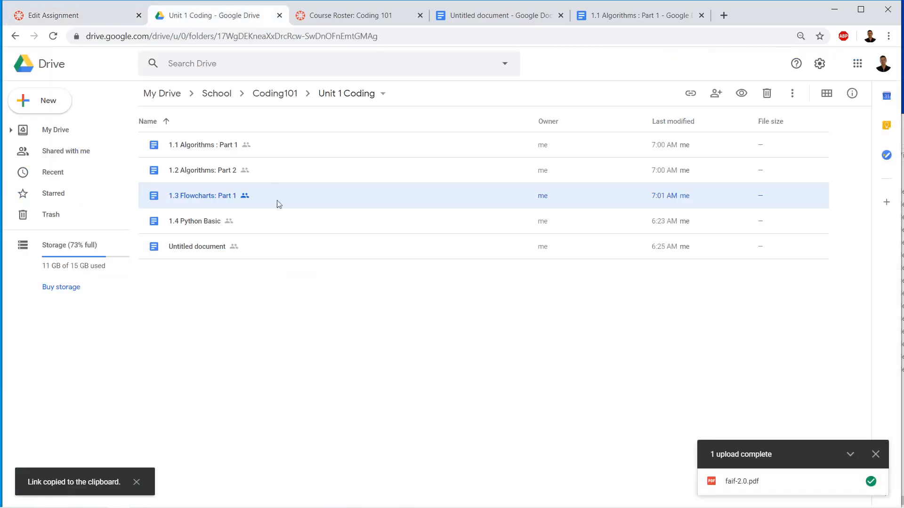
right_click(211, 245)
left_click(275, 467)
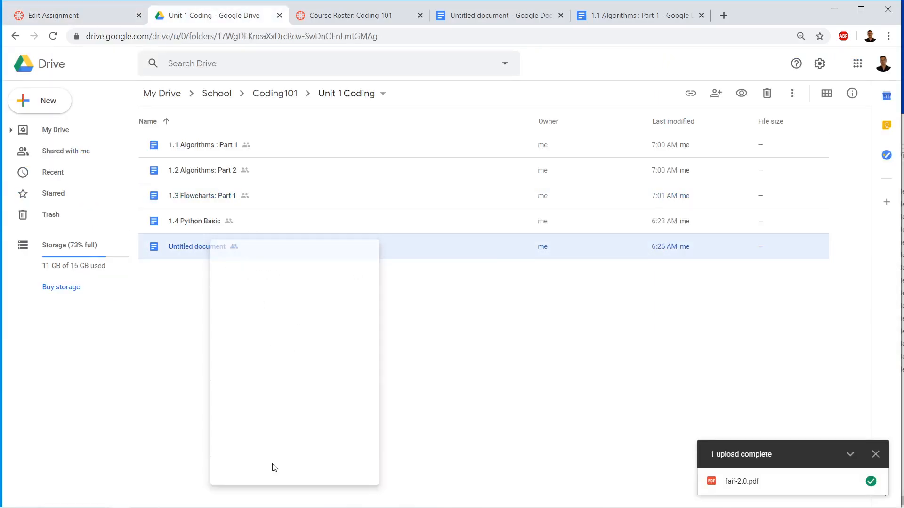
Turn on view-only link sharing for the file "1.4 Python Basic" and get its shareable link
right_click(215, 223)
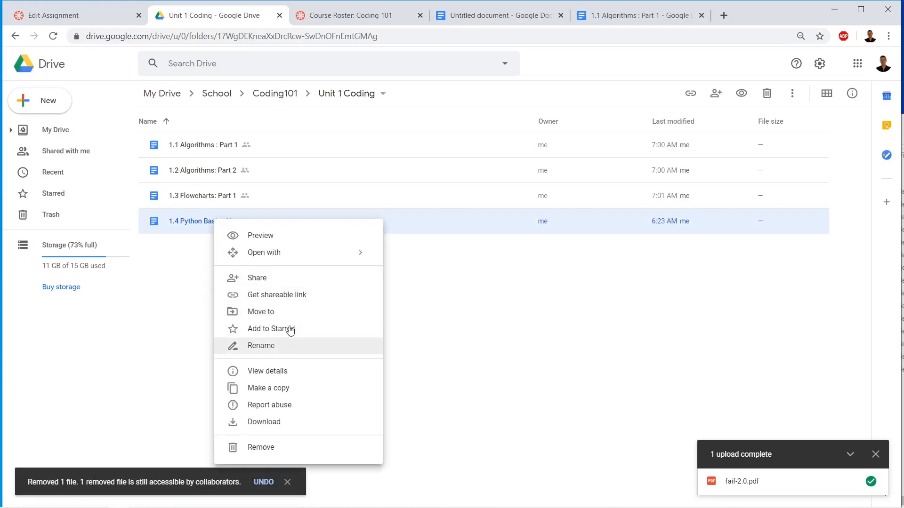
left_click(288, 295)
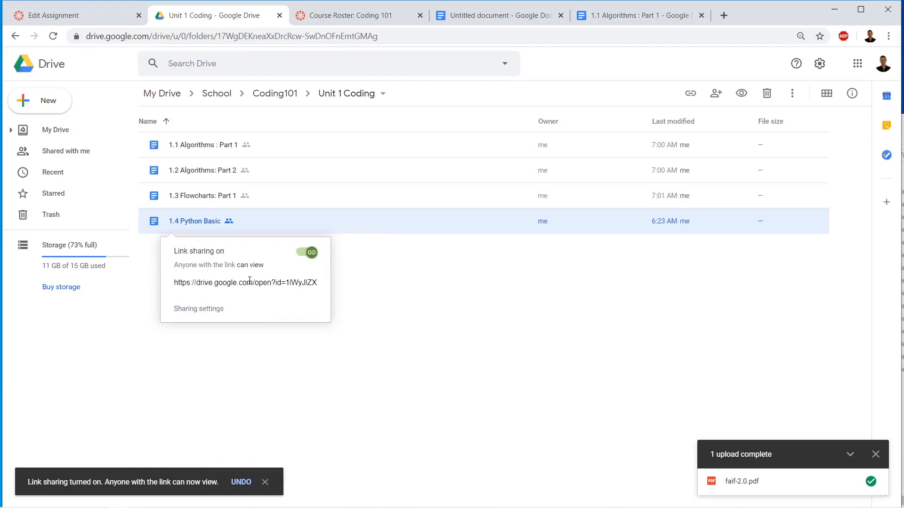
right_click(232, 225)
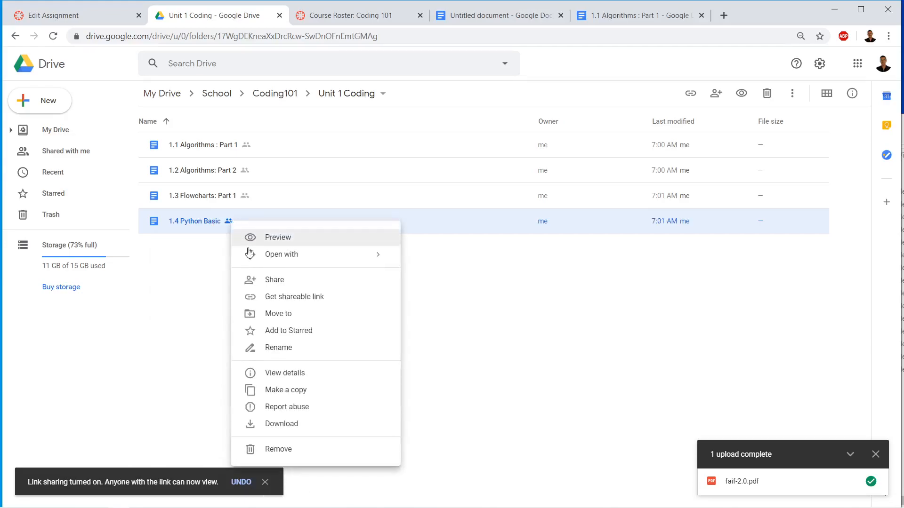
left_click(280, 296)
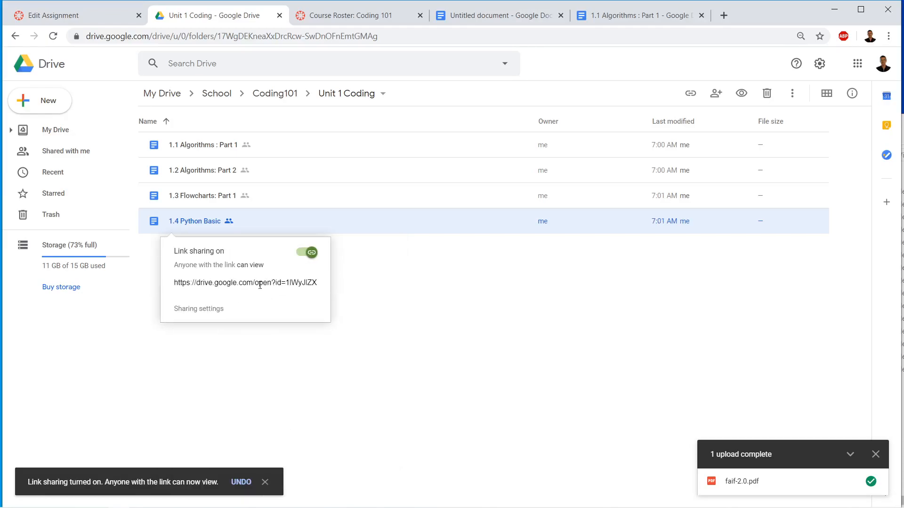
Copy the sharing URL and link the "1.4 Python Basic" sub-bullet in the Canvas assignment to it
left_click_drag(175, 282, 217, 279)
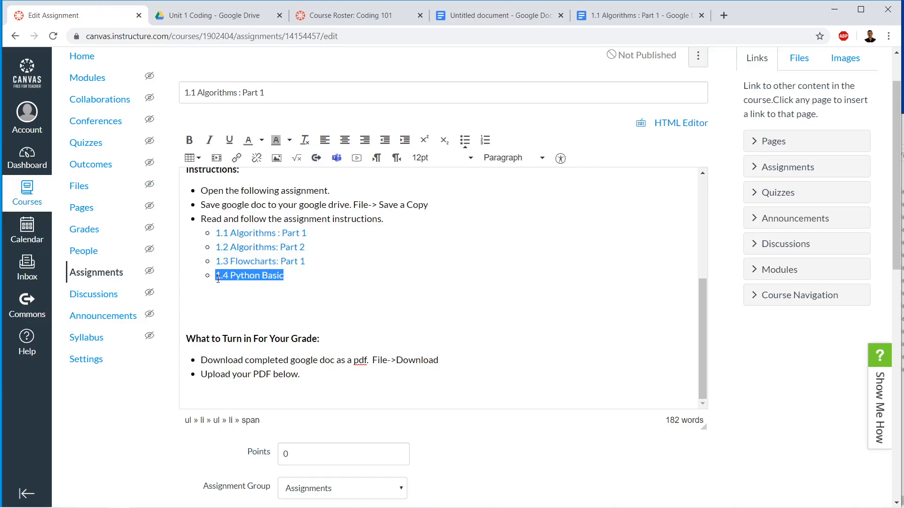
left_click(236, 157)
key("ctrl+v")
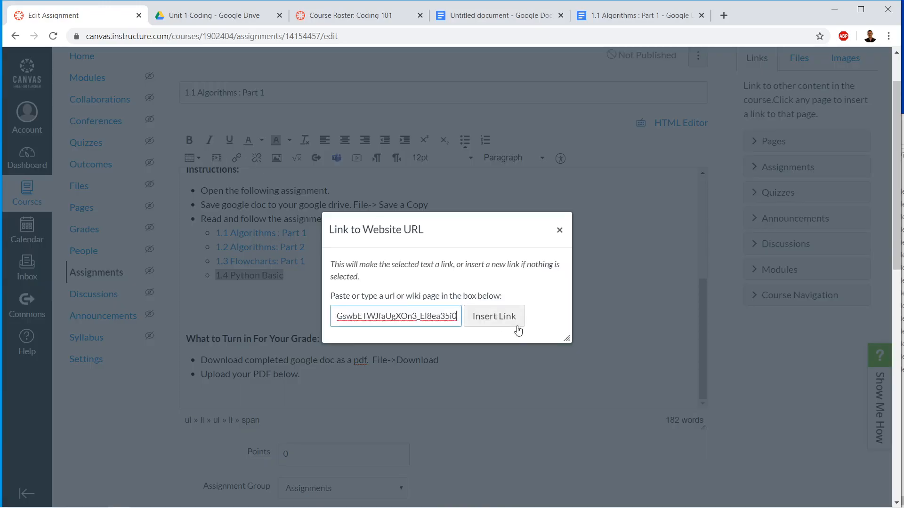
left_click(518, 320)
left_click(517, 309)
scroll(518, 309, "up", 3)
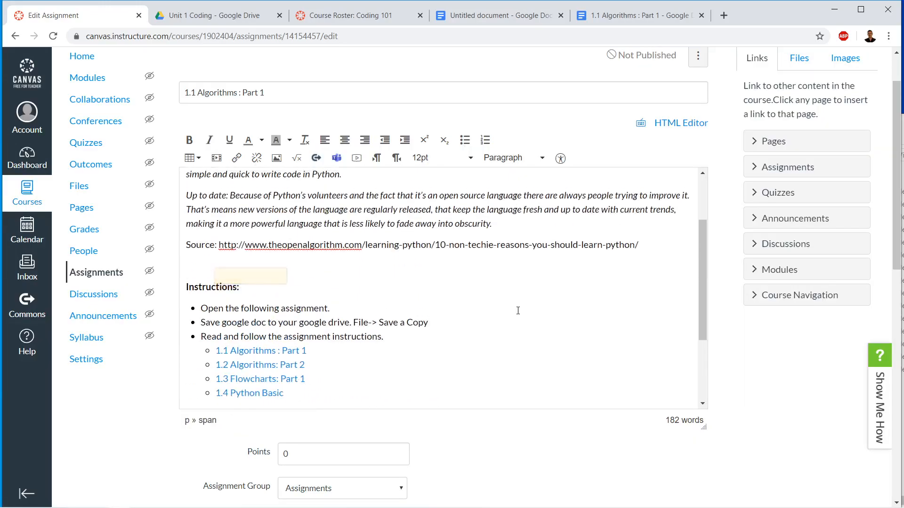
Review the assignment's introduction, linked instructions and turn-in section, checking against the files in the Unit 1 Coding folder in Google Drive
scroll(518, 311, "up", 2)
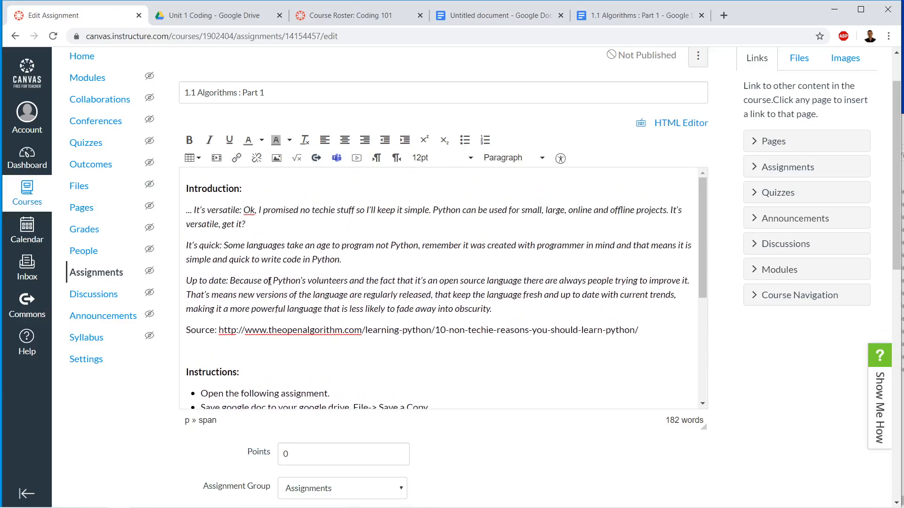
scroll(259, 277, "down", 3)
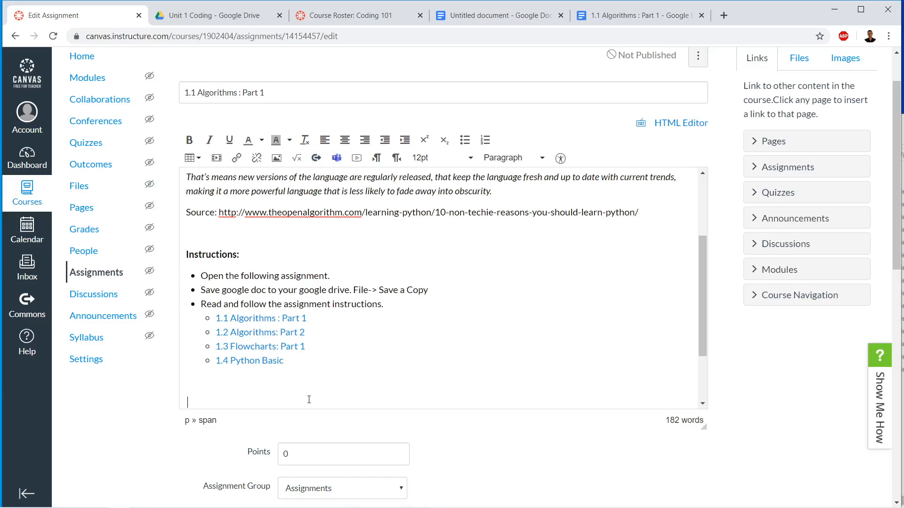
left_click(218, 18)
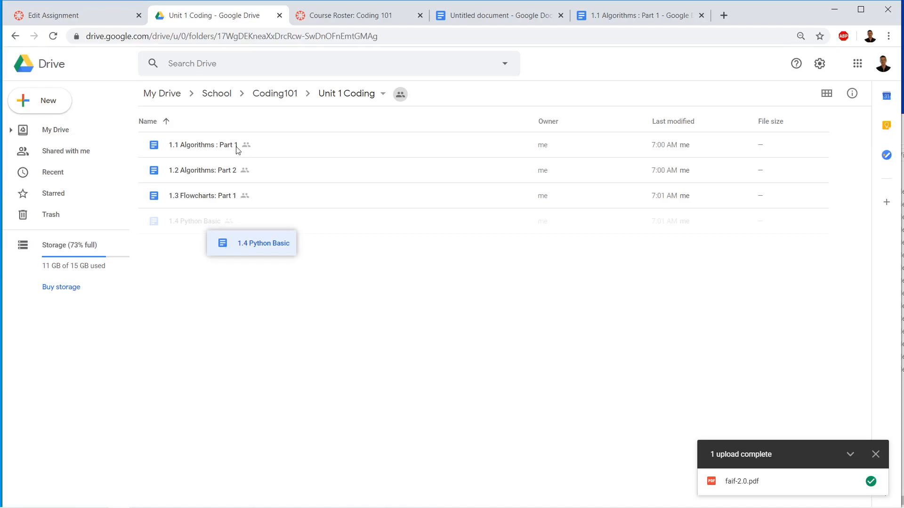
left_click(88, 16)
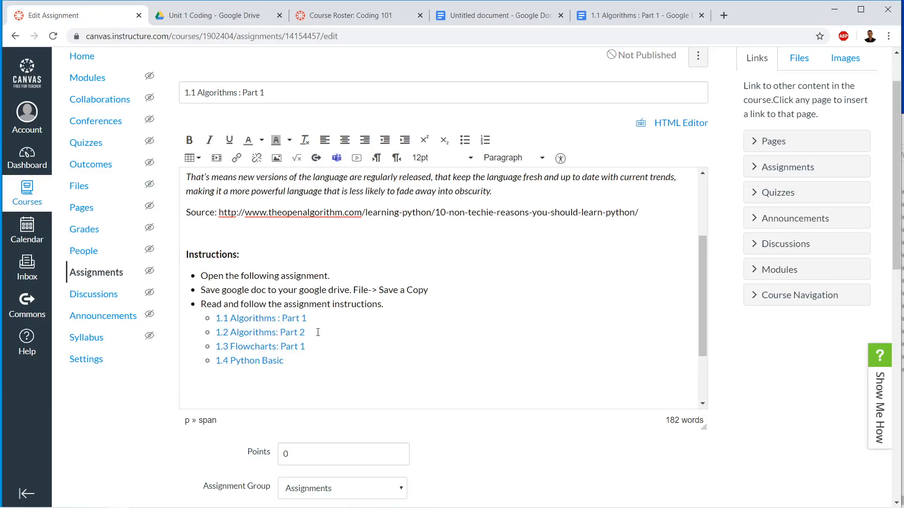
scroll(306, 360, "down", 1)
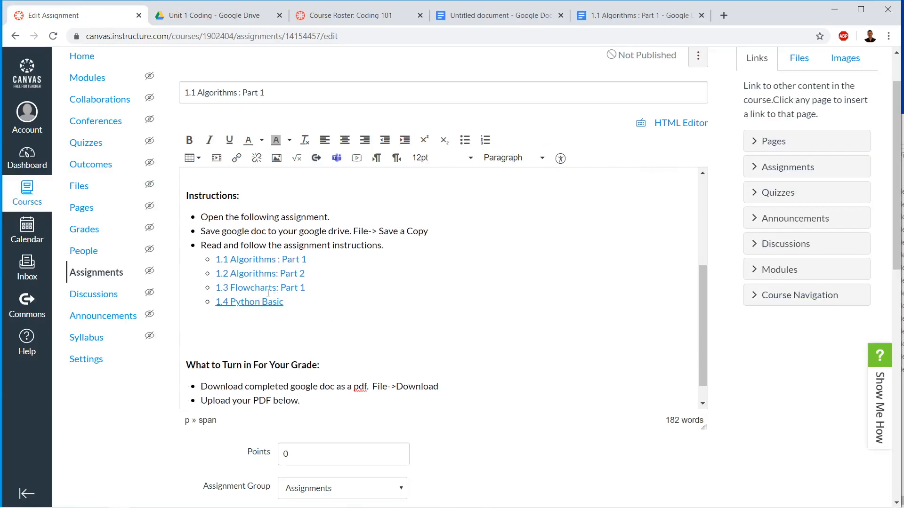
scroll(317, 339, "down", 1)
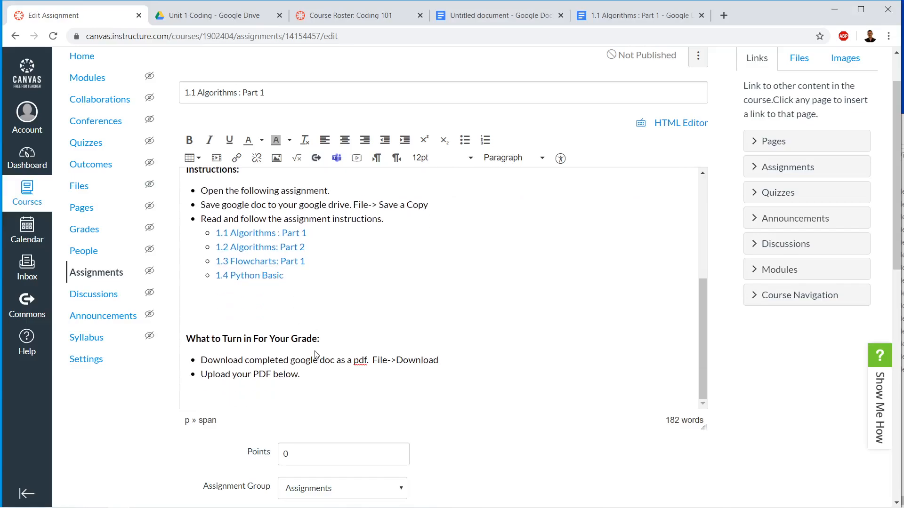
left_click_drag(315, 374, 187, 364)
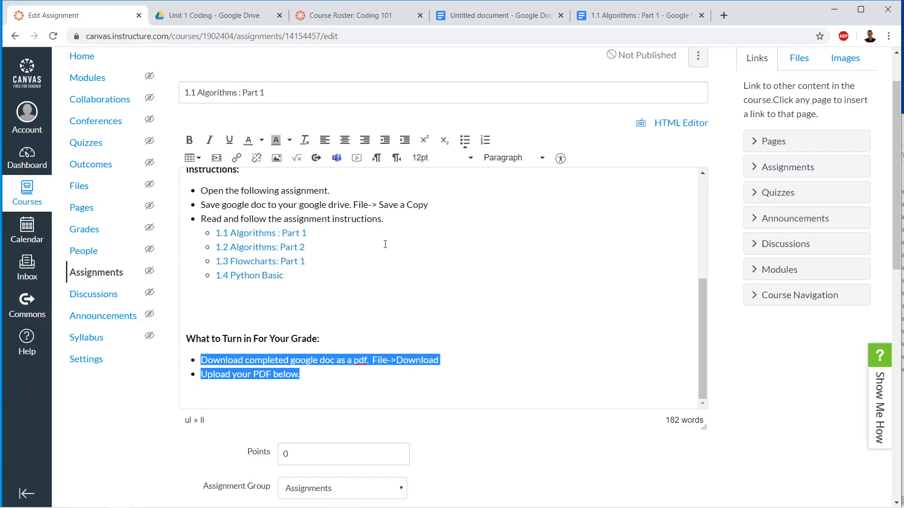
left_click(439, 336)
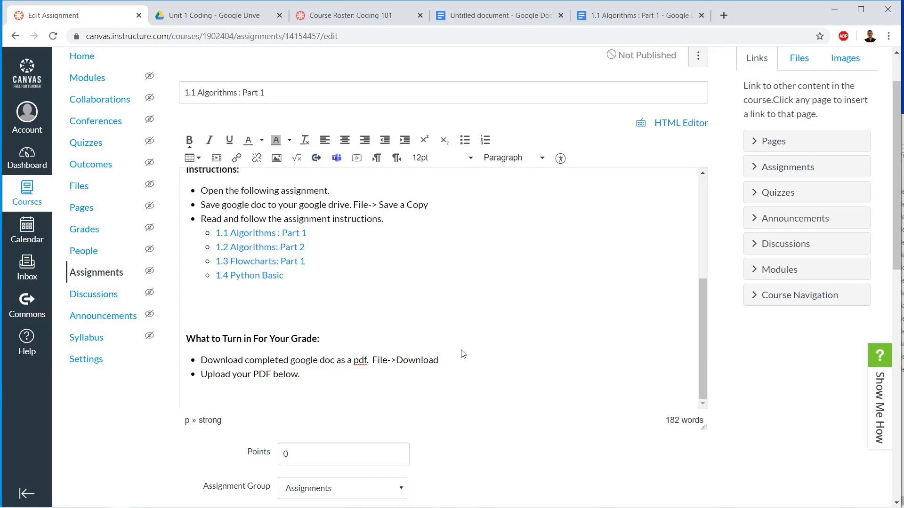
scroll(465, 353, "down", 4)
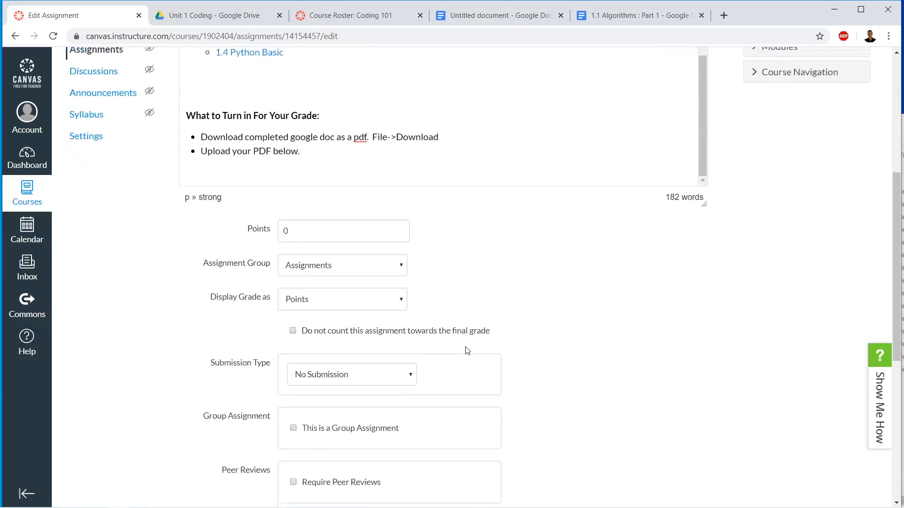
scroll(465, 351, "up", 5)
left_click(384, 375)
left_click_drag(350, 438, 454, 362)
left_click_drag(337, 419, 221, 378)
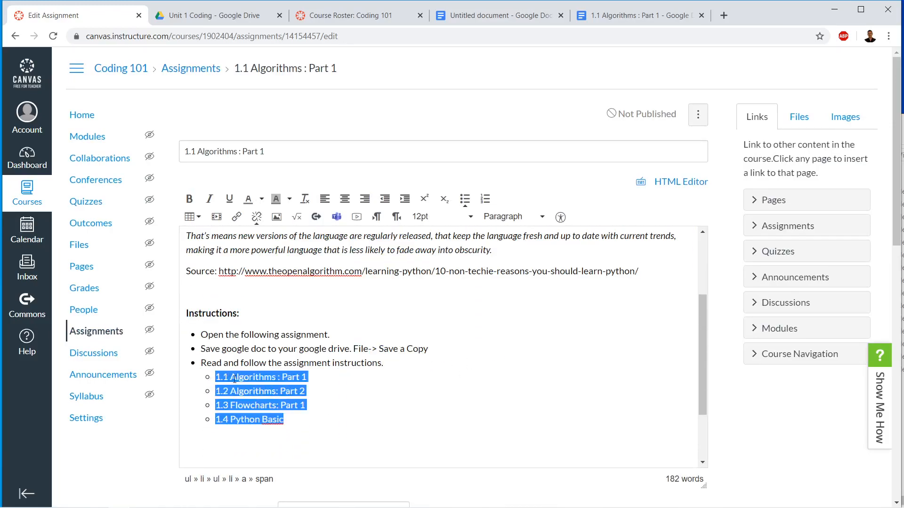
scroll(245, 381, "down", 1)
left_click(326, 375)
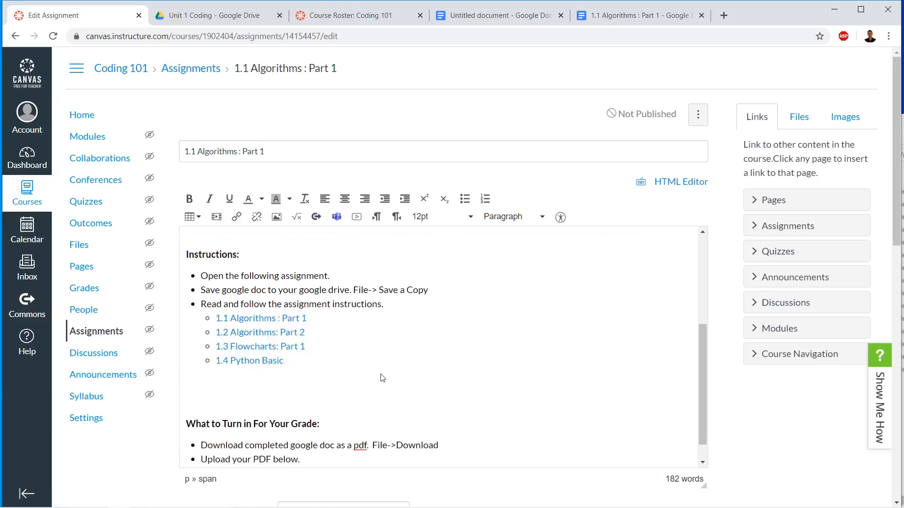
Set the points for the "1.1 Algorithms : Part 1" assignment to 20
scroll(382, 378, "down", 1)
scroll(380, 375, "down", 4)
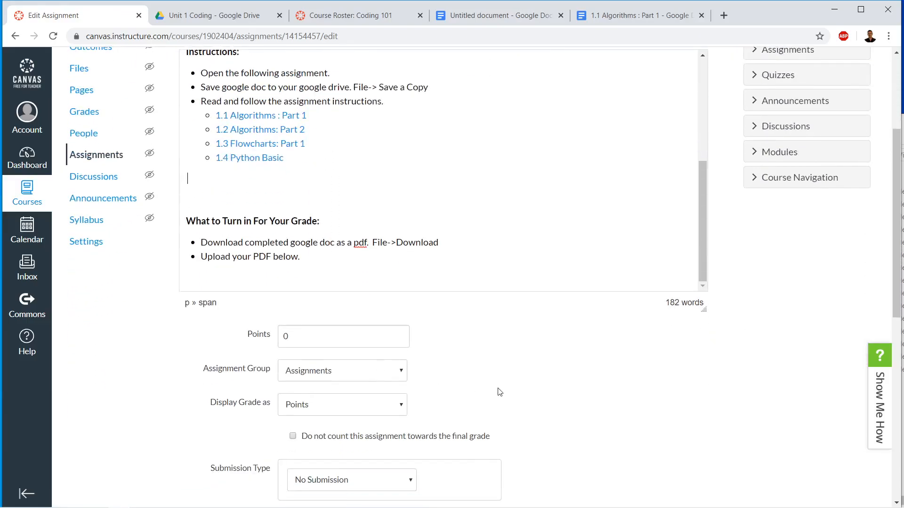
scroll(500, 392, "down", 3)
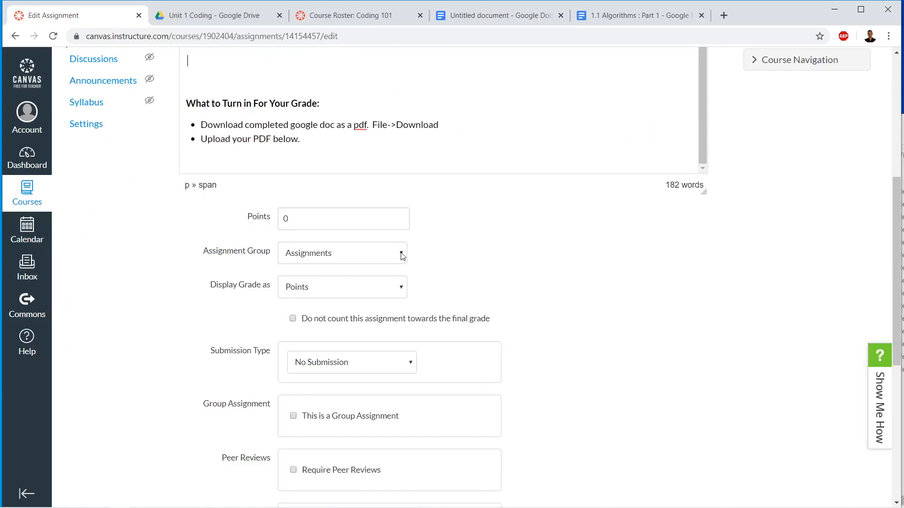
left_click_drag(340, 217, 275, 220)
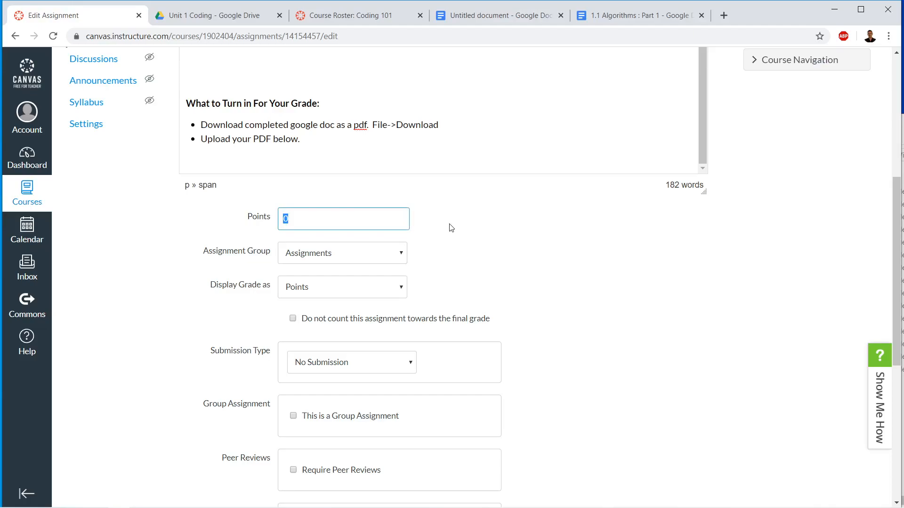
type("20")
left_click(444, 238)
Create a new assignment group named "1.1 Algorithms" and put this assignment in it
left_click(346, 224)
left_click(405, 258)
left_click(480, 264)
left_click(402, 256)
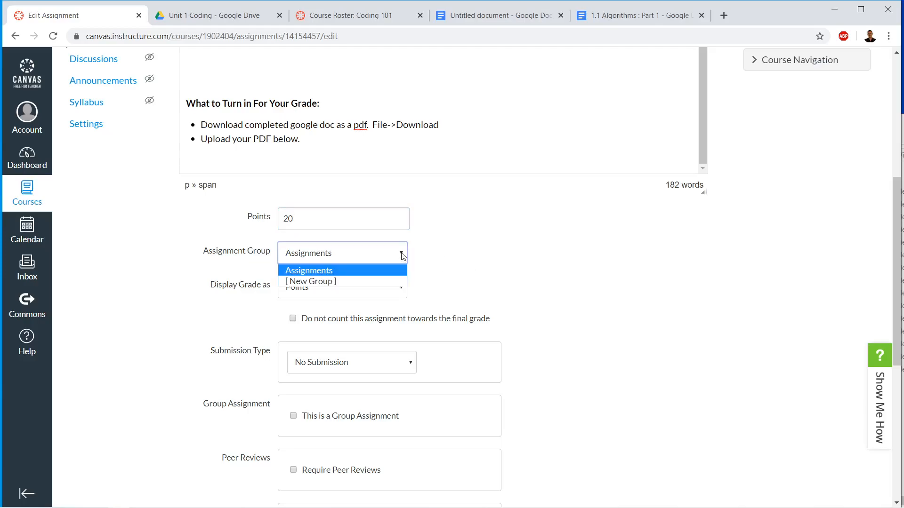
left_click(344, 282)
left_click(468, 280)
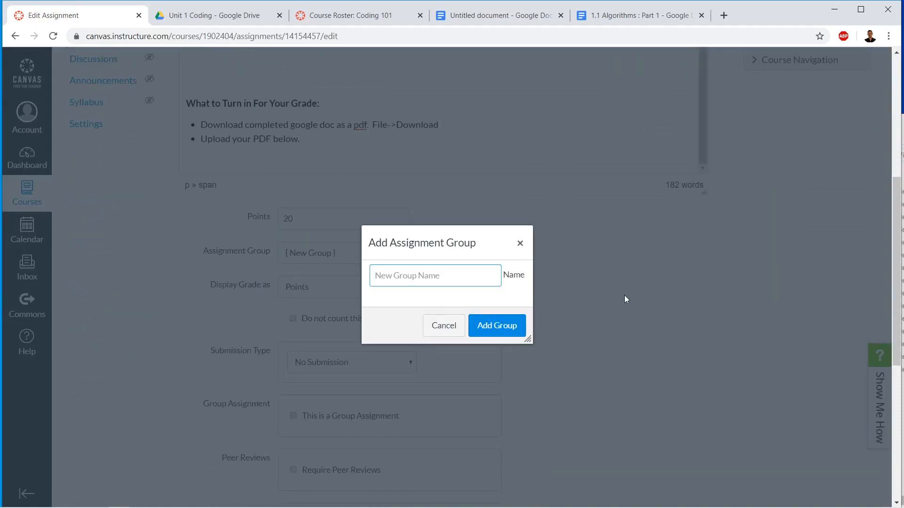
type("1.1 Algorithms")
left_click(504, 329)
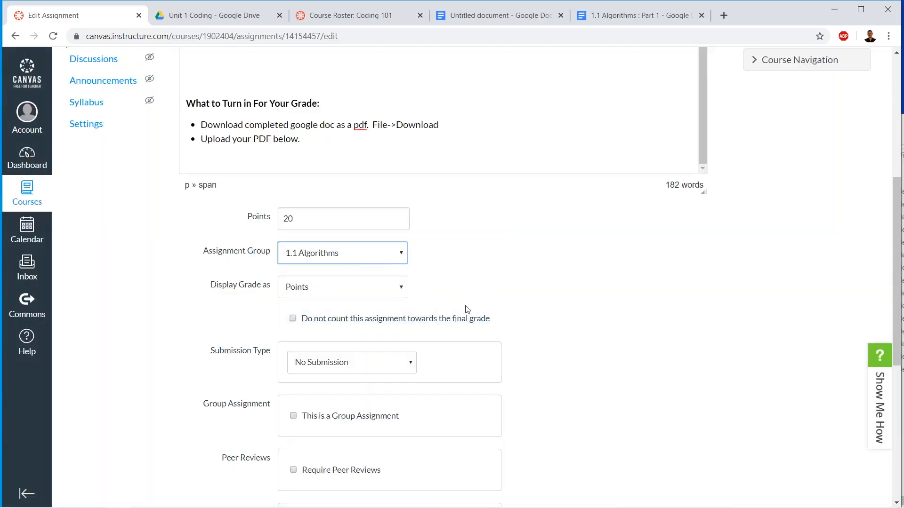
Set the assignment's submission type to Online and allow file uploads as an entry option
scroll(467, 309, "down", 1)
scroll(536, 282, "down", 1)
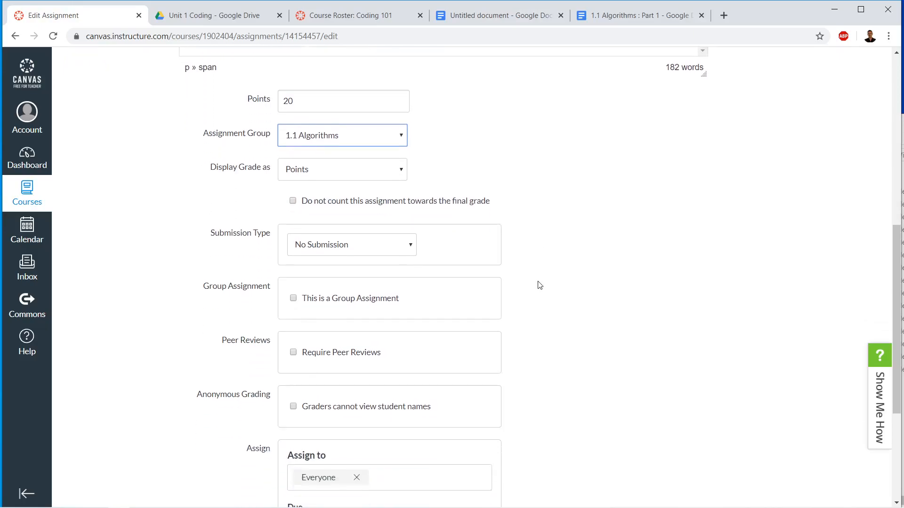
left_click(400, 250)
left_click(381, 269)
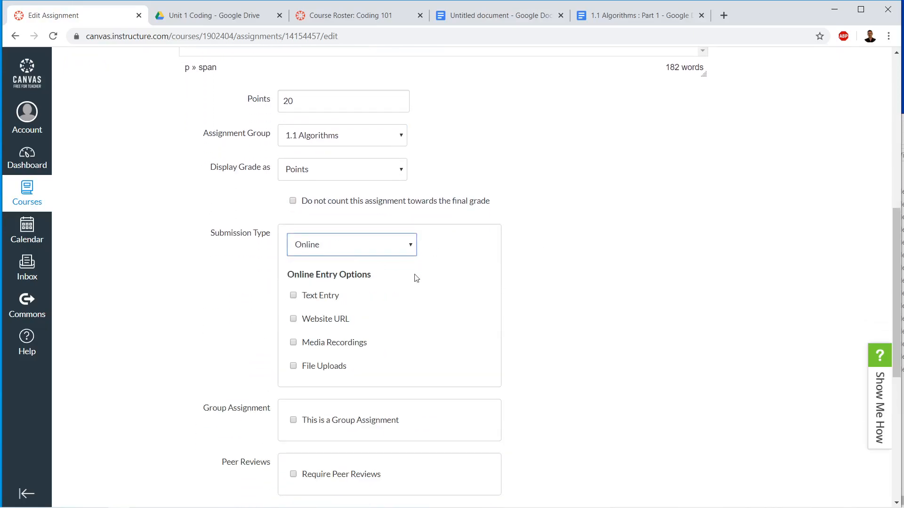
left_click(598, 343)
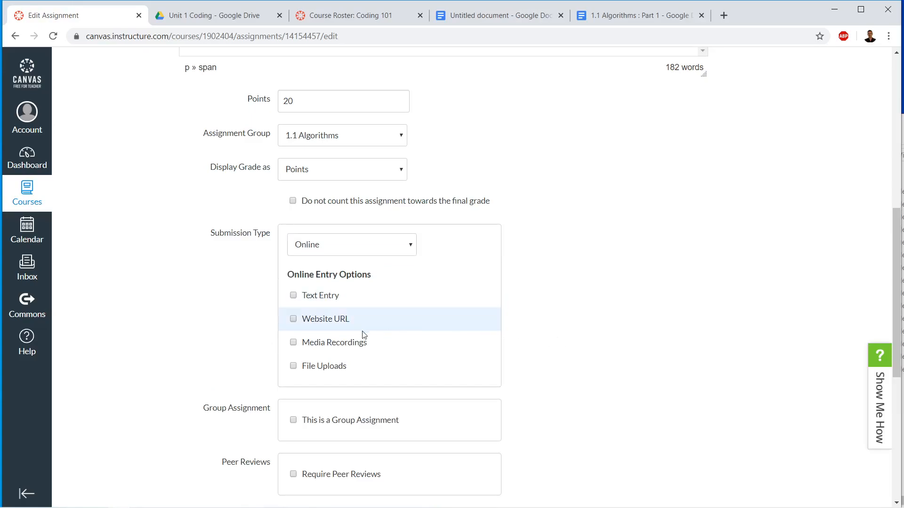
left_click(294, 367)
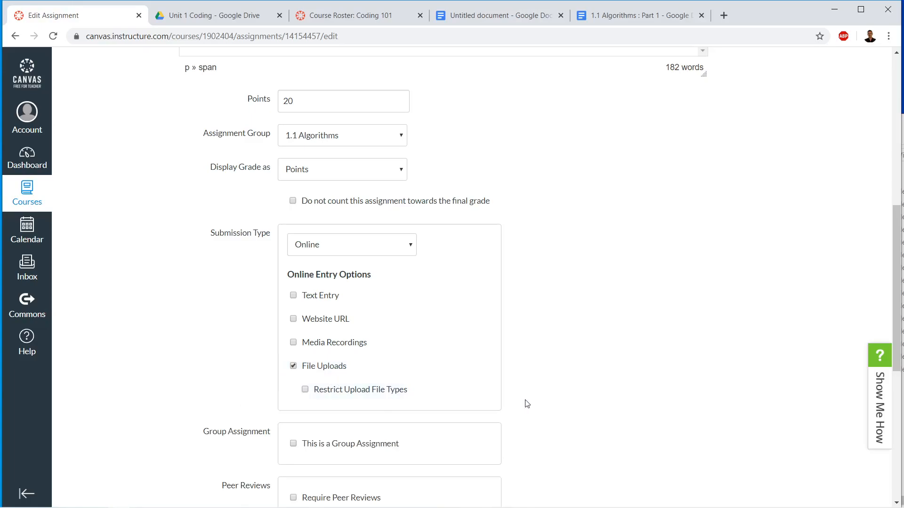
Try restricting the upload file types to pdf, doc and docx, and turn the restriction off again
scroll(526, 404, "down", 3)
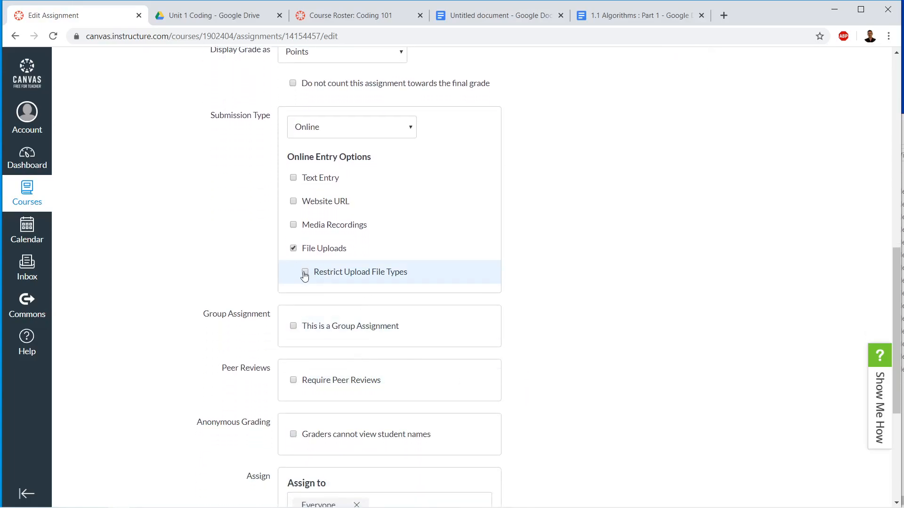
left_click(305, 273)
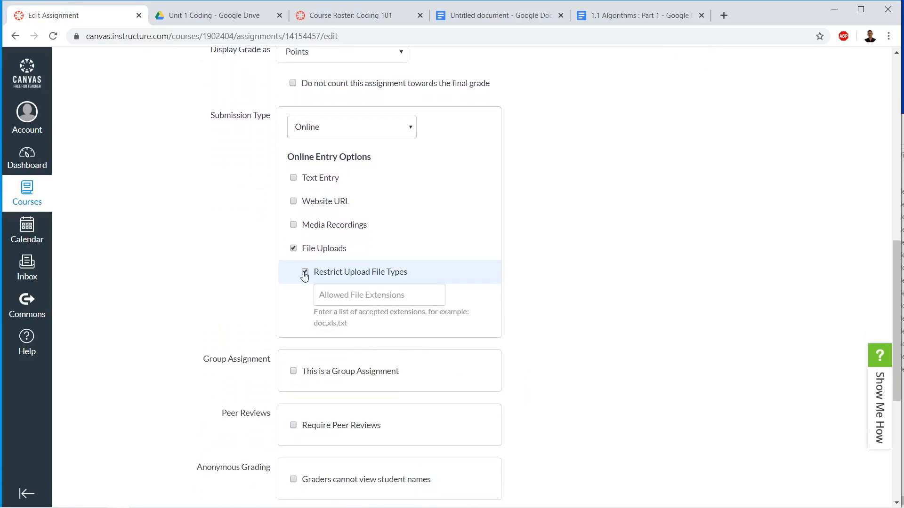
left_click(305, 272)
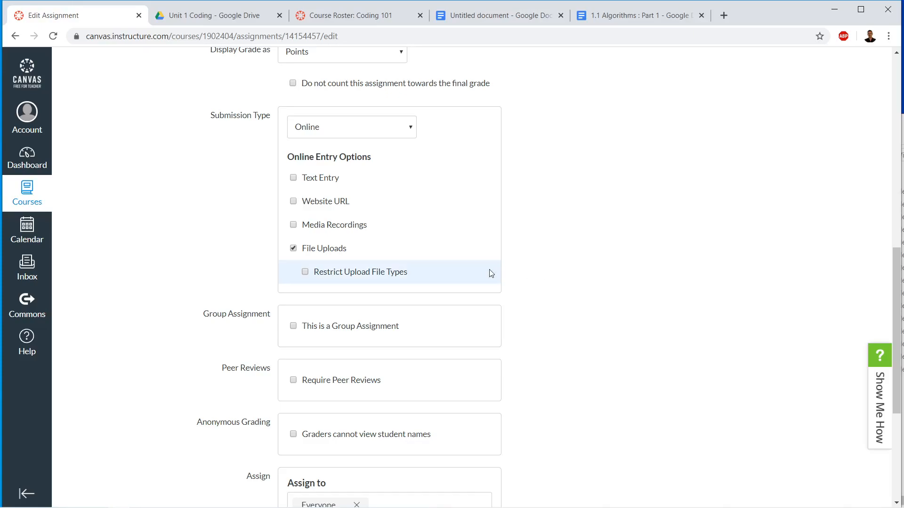
left_click(305, 272)
left_click(378, 299)
type(".pdf")
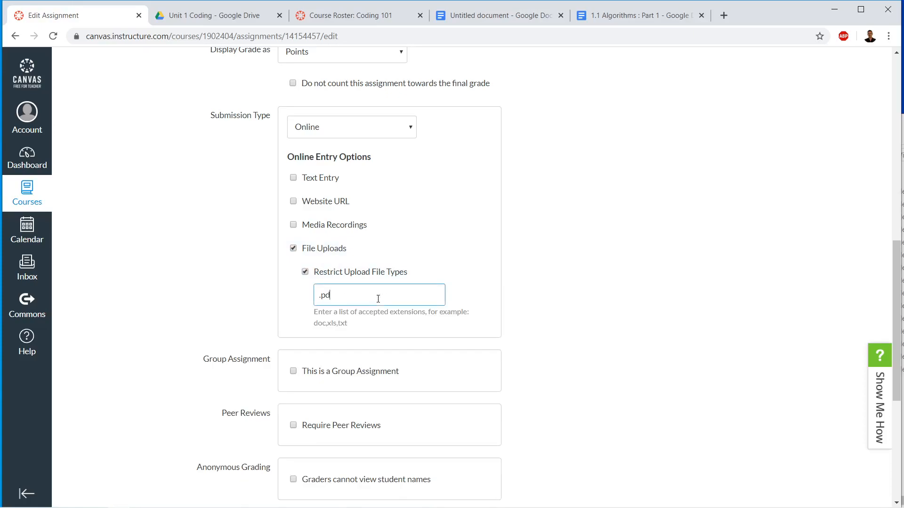
key("BackSpace")
left_click(346, 295)
type(",do")
key("BackSpace")
type("oc,docx")
left_click(305, 272)
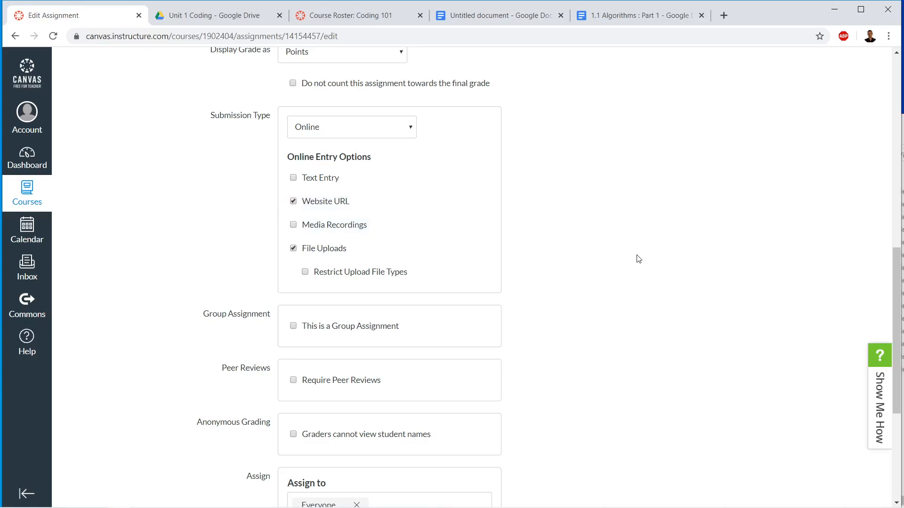
Review the assignment's points, group, submission, peer review, grading and assign-to settings without changing them
scroll(588, 289, "down", 3)
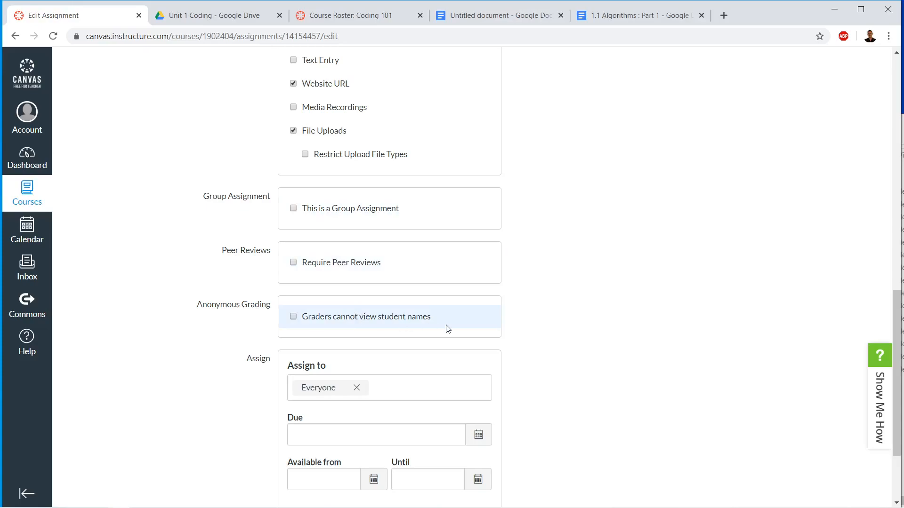
scroll(442, 329, "down", 3)
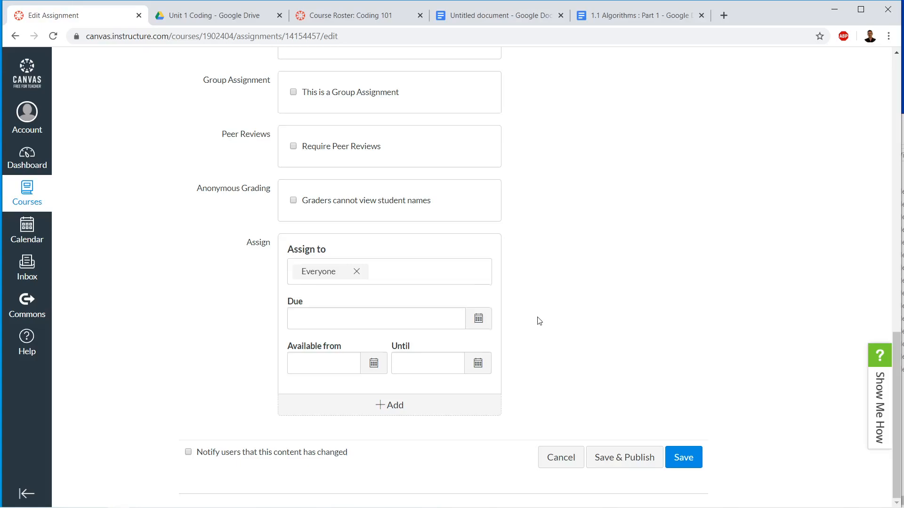
scroll(538, 321, "up", 6)
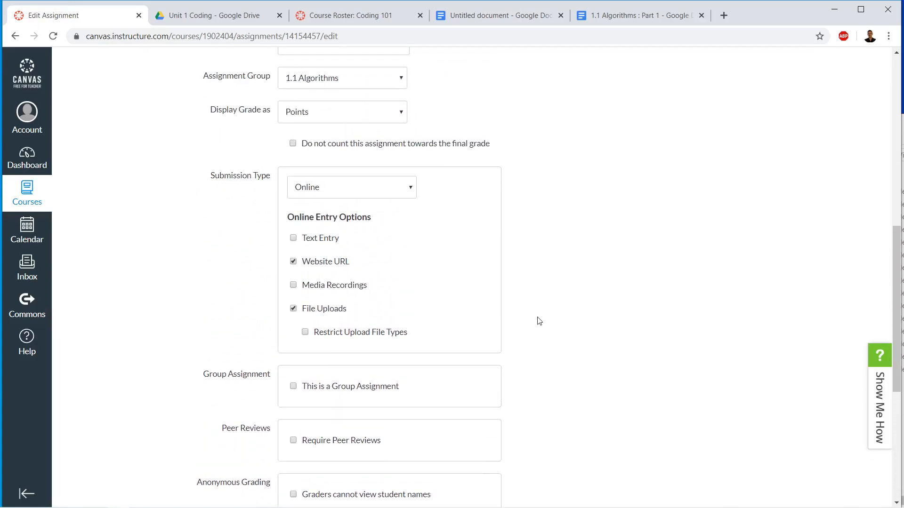
scroll(539, 321, "up", 1)
scroll(537, 319, "down", 7)
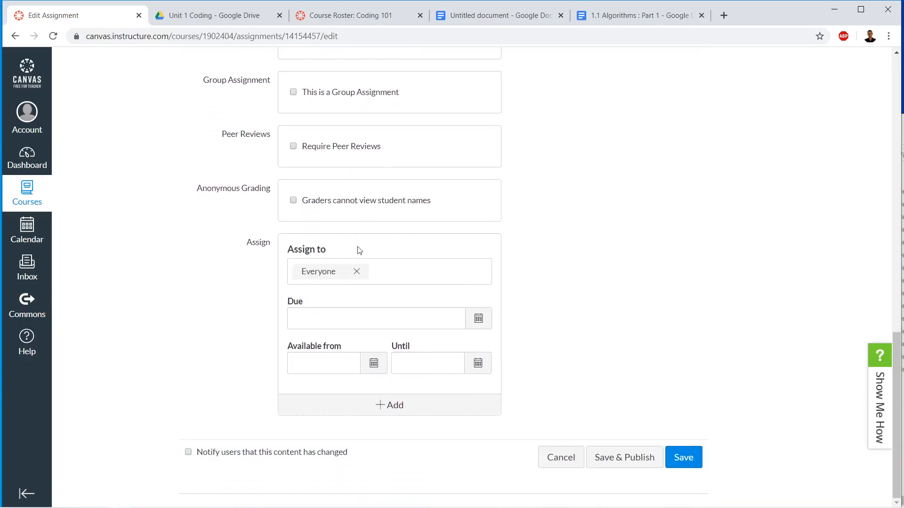
scroll(556, 339, "up", 4)
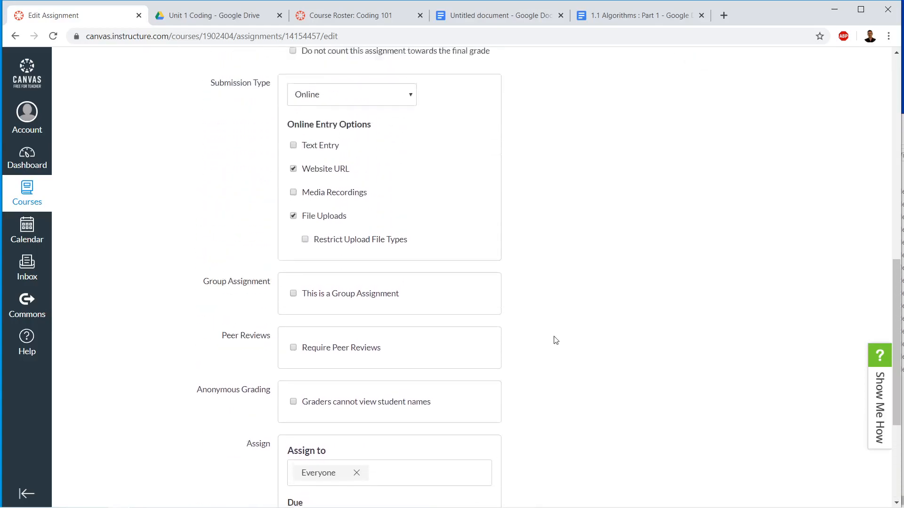
scroll(556, 339, "up", 2)
scroll(452, 262, "up", 6)
scroll(443, 342, "down", 2)
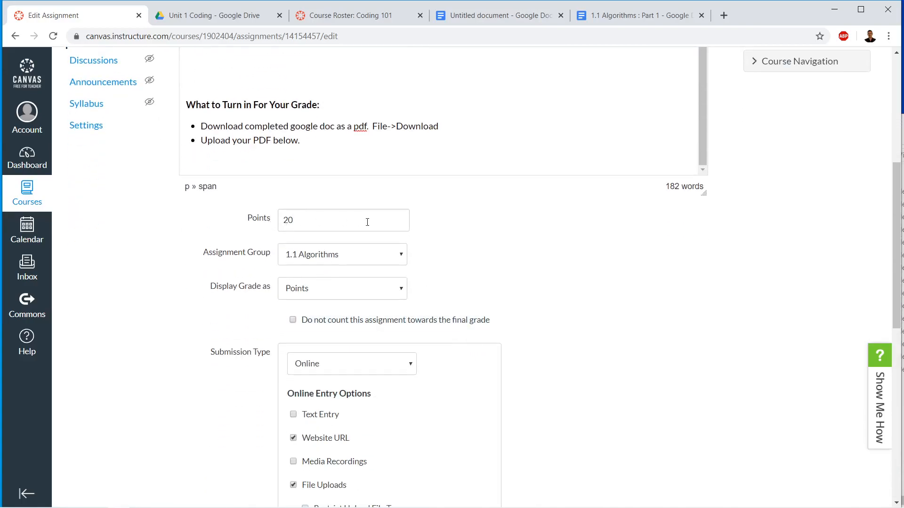
scroll(456, 257, "down", 1)
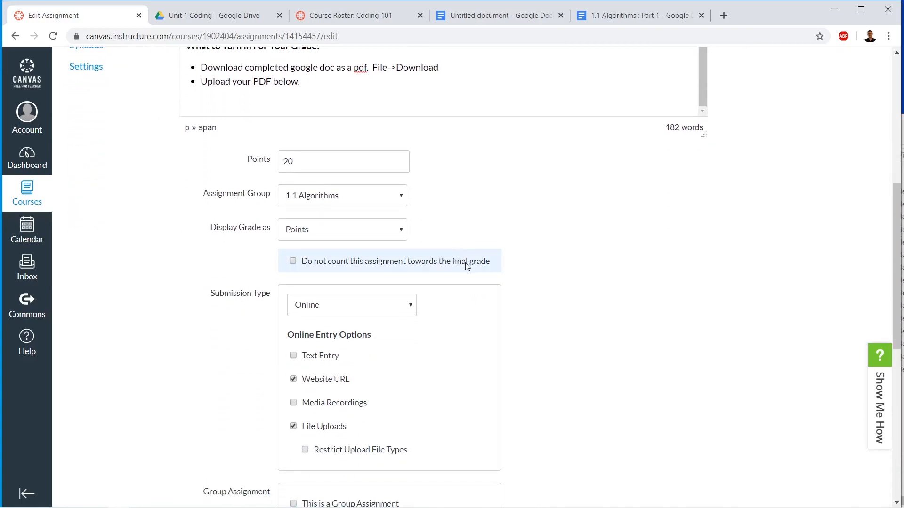
left_click(351, 198)
left_click(198, 196)
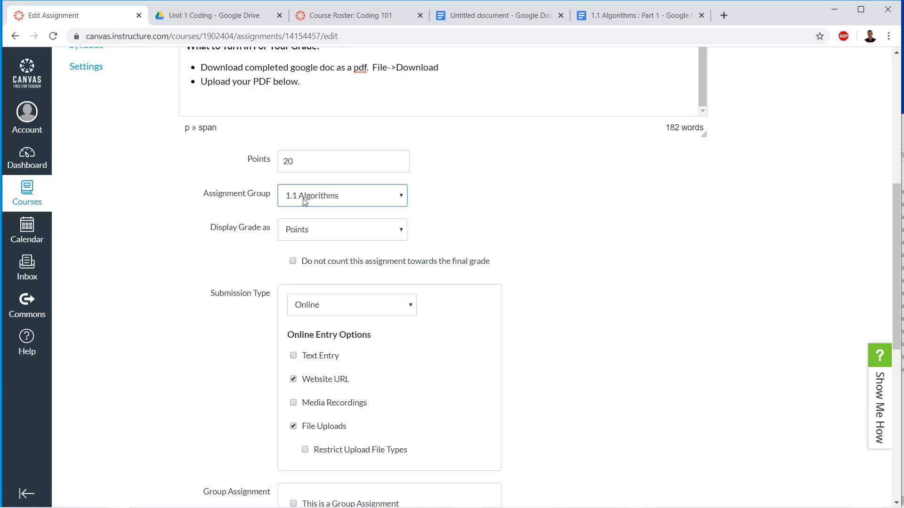
scroll(510, 241, "down", 1)
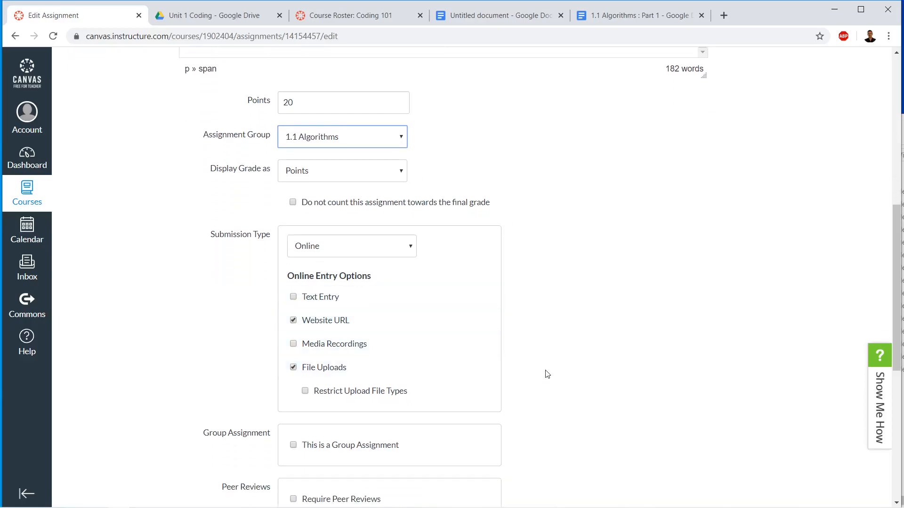
Save the 1.1 Algorithms : Part 1 assignment without publishing it and look over the linked documents in its instructions
scroll(545, 373, "down", 6)
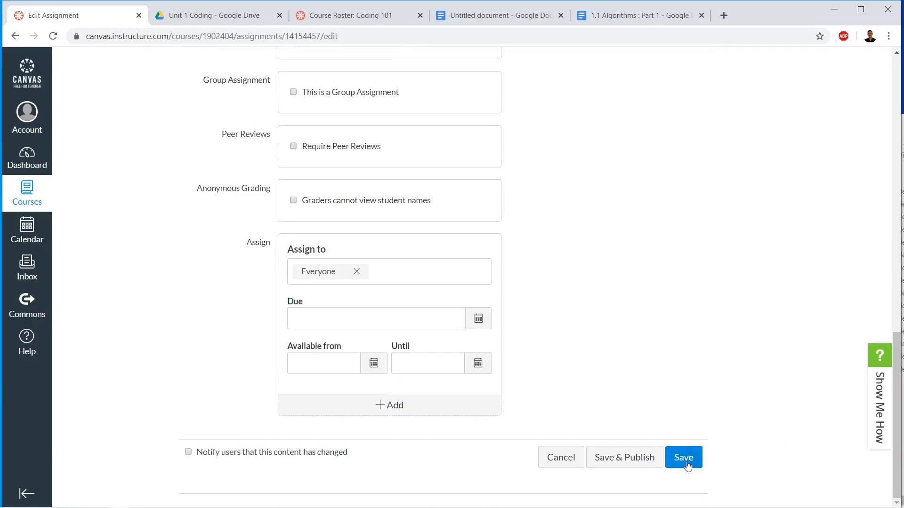
left_click(685, 459)
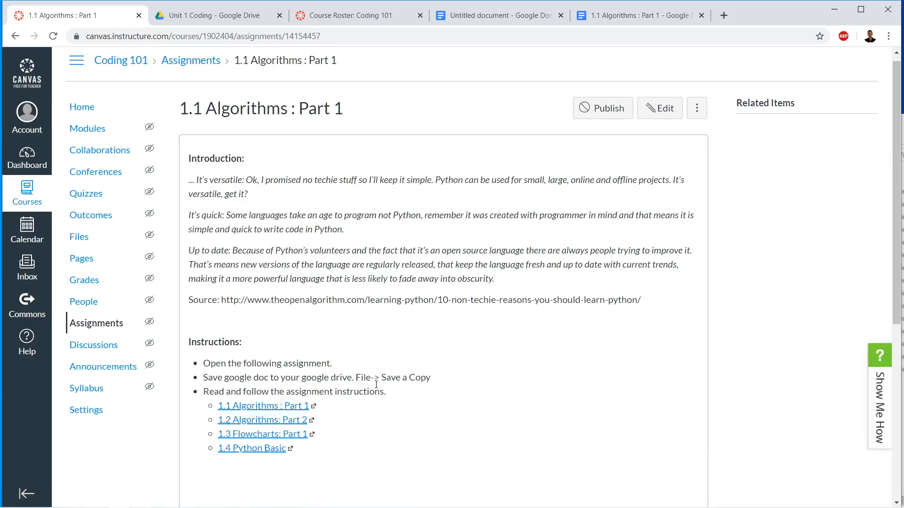
scroll(332, 384, "down", 3)
left_click_drag(327, 354, 308, 328)
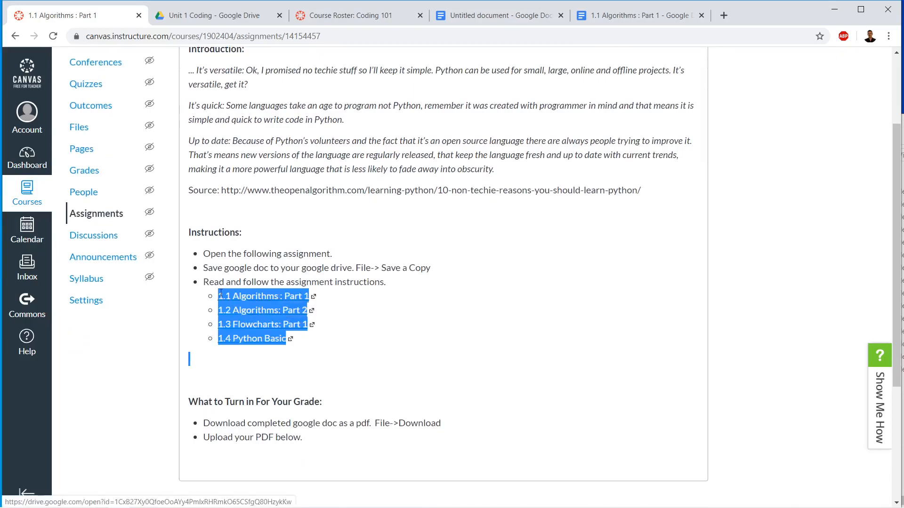
left_click(383, 341)
scroll(382, 341, "up", 3)
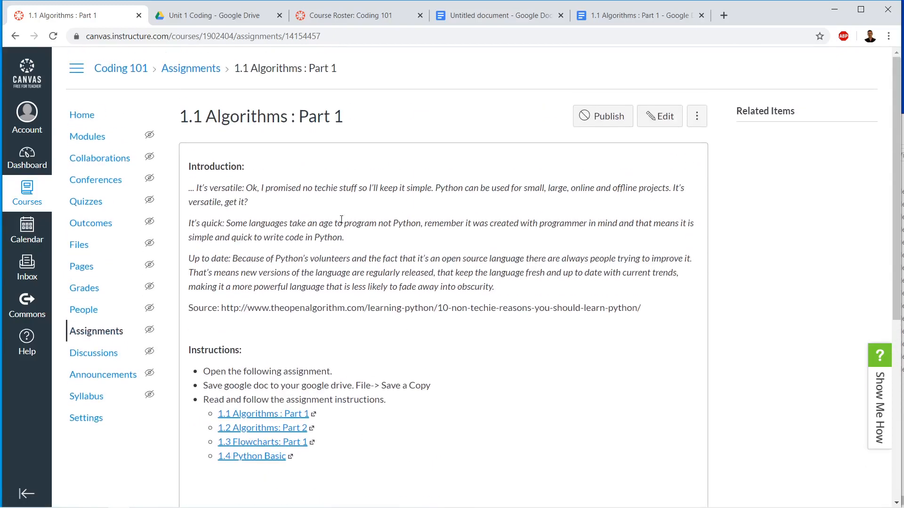
Check how the assignment is listed in the course modules and assignment groups, and collapse the tutorial panel
left_click(79, 136)
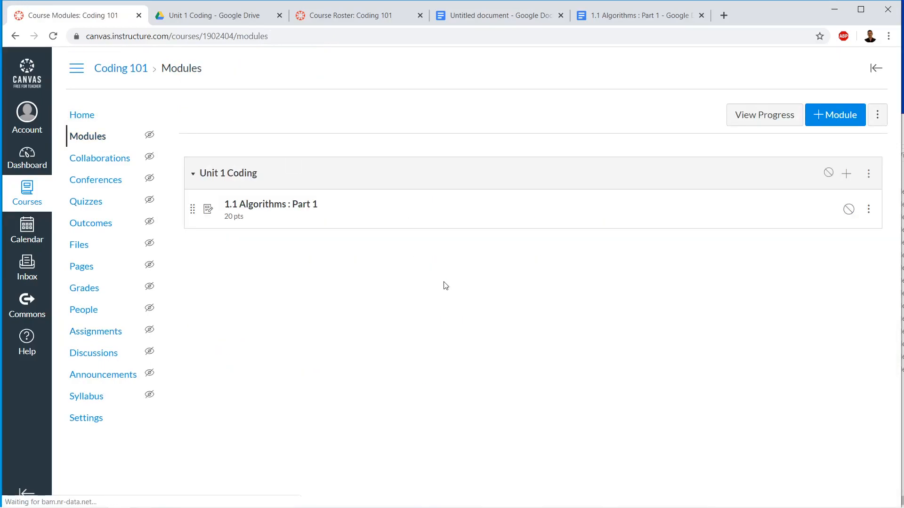
left_click(97, 332)
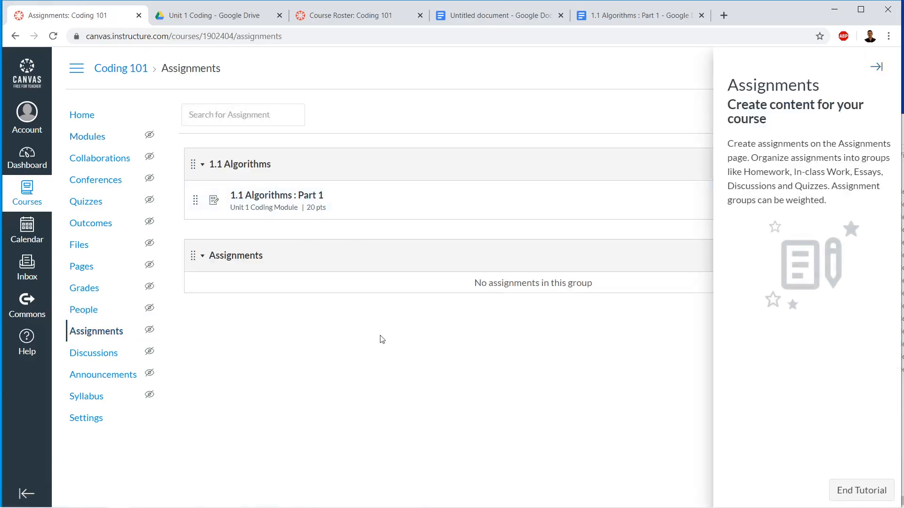
left_click(876, 66)
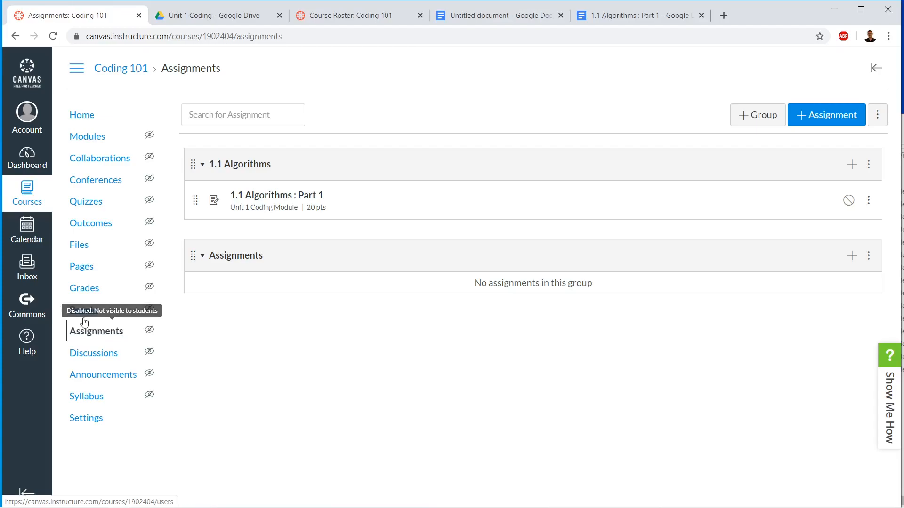
Duplicate the 1.1 Algorithms : Part 1 assignment in the Unit 1 Coding module to make three copies
left_click(87, 137)
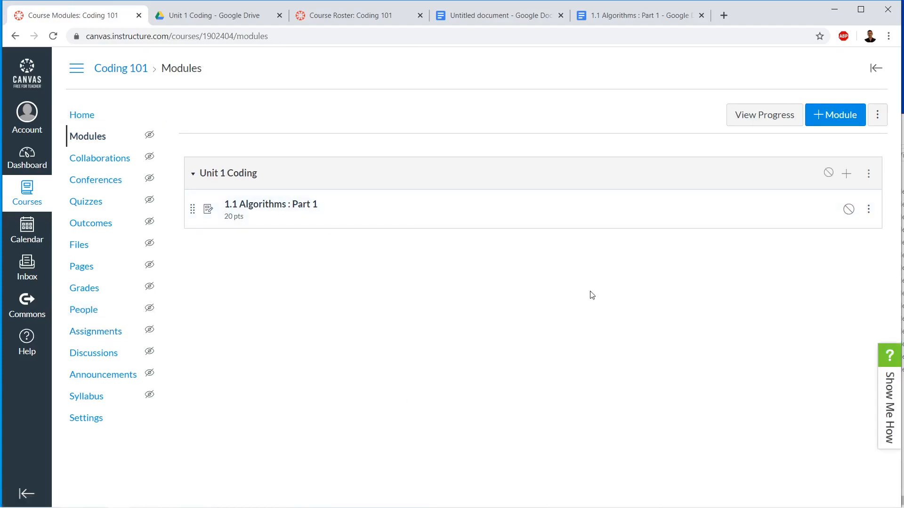
left_click(870, 209)
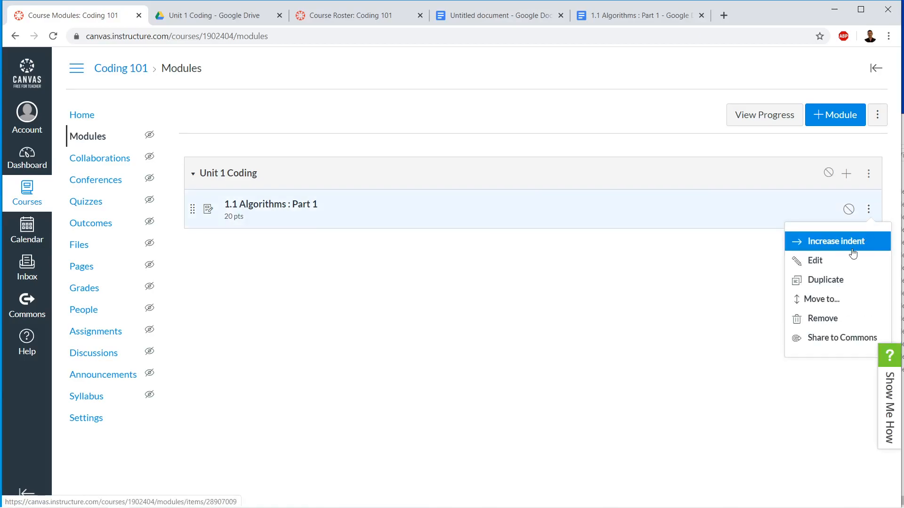
left_click(849, 279)
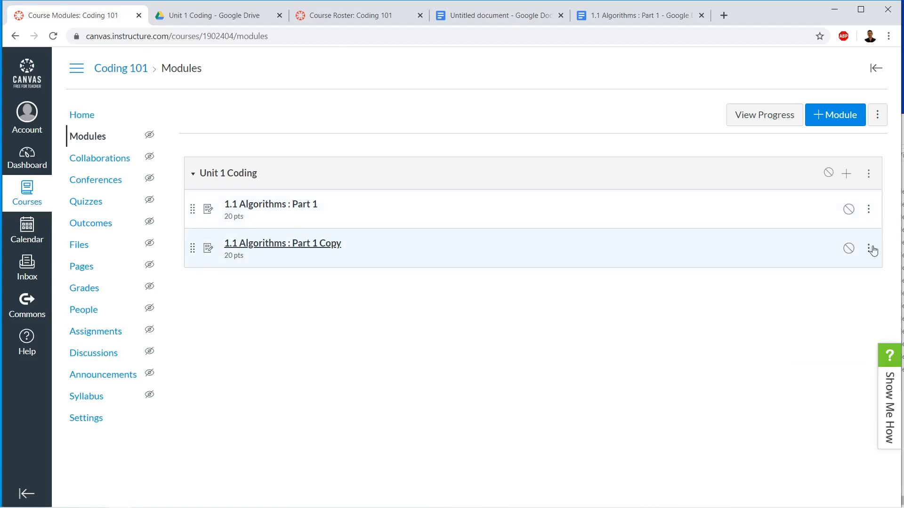
left_click(869, 248)
left_click(859, 319)
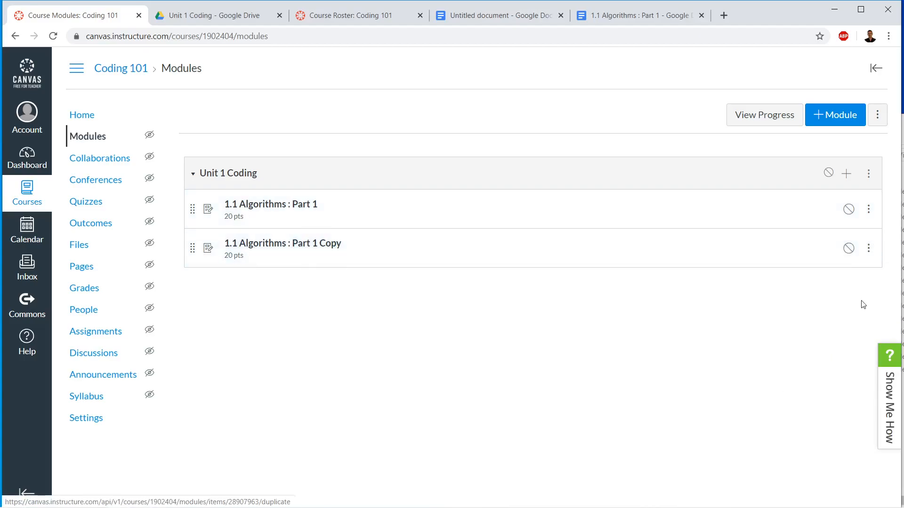
left_click(868, 287)
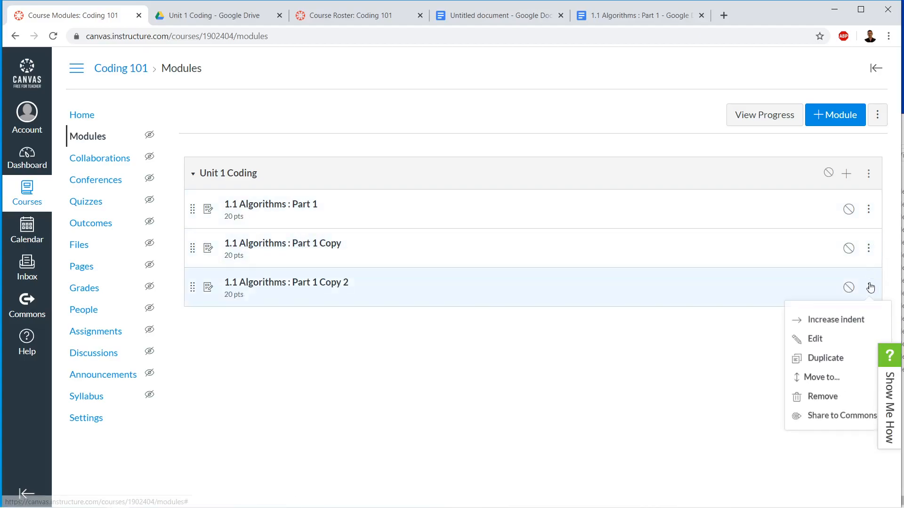
left_click(853, 358)
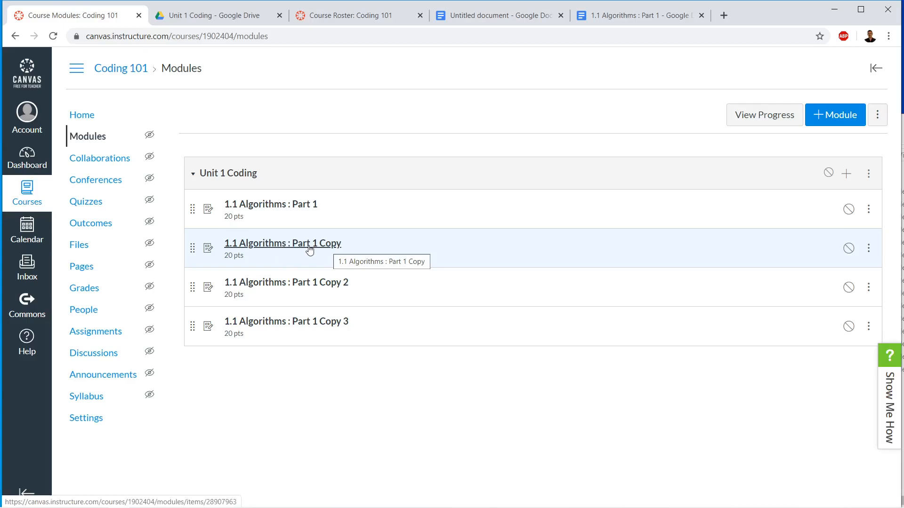
Return to the course modules and close the course roster, untitled document and 1.1 Algorithms document tabs
left_click(292, 243)
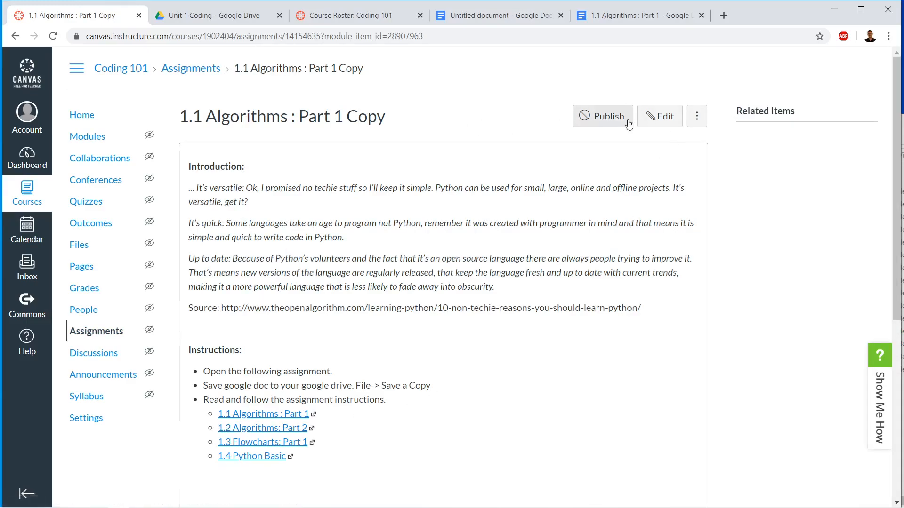
left_click(16, 37)
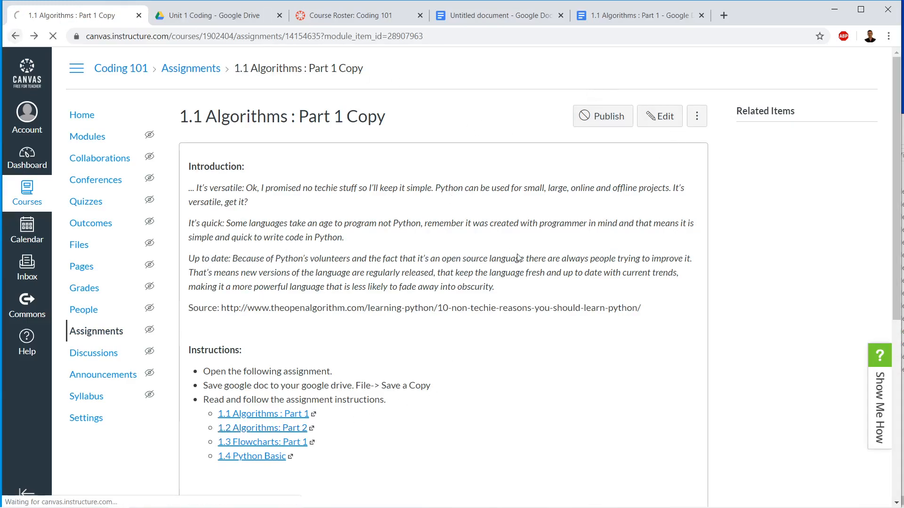
left_click(420, 15)
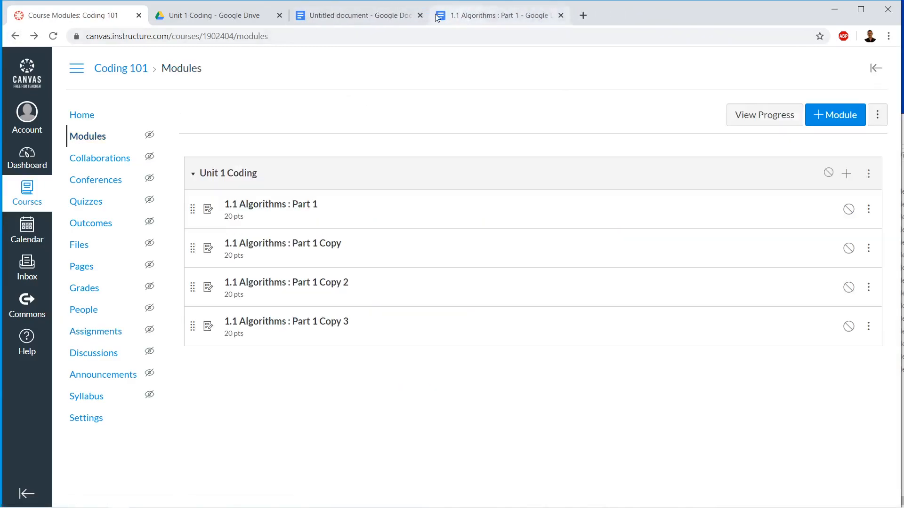
left_click(420, 15)
left_click(420, 16)
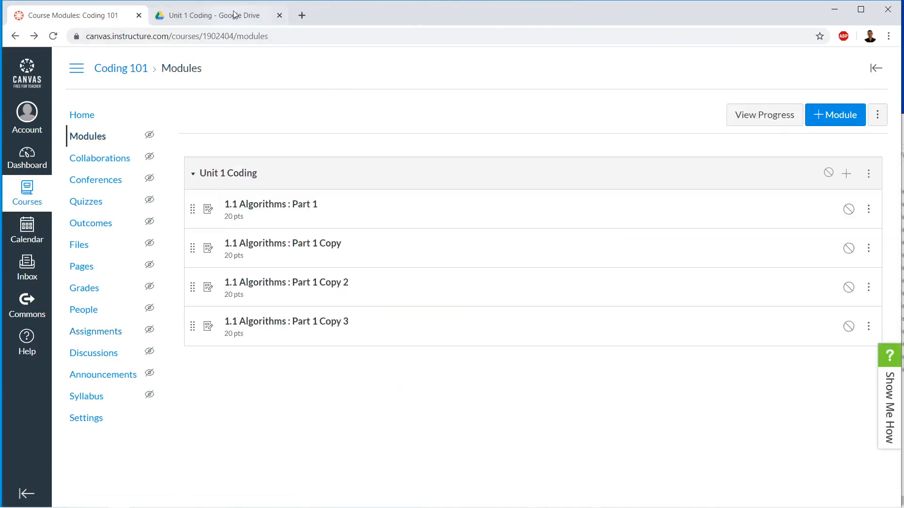
Open the three 1.1 Algorithms : Part 1 copies in separate browser tabs and start editing each one
middle_click(314, 244)
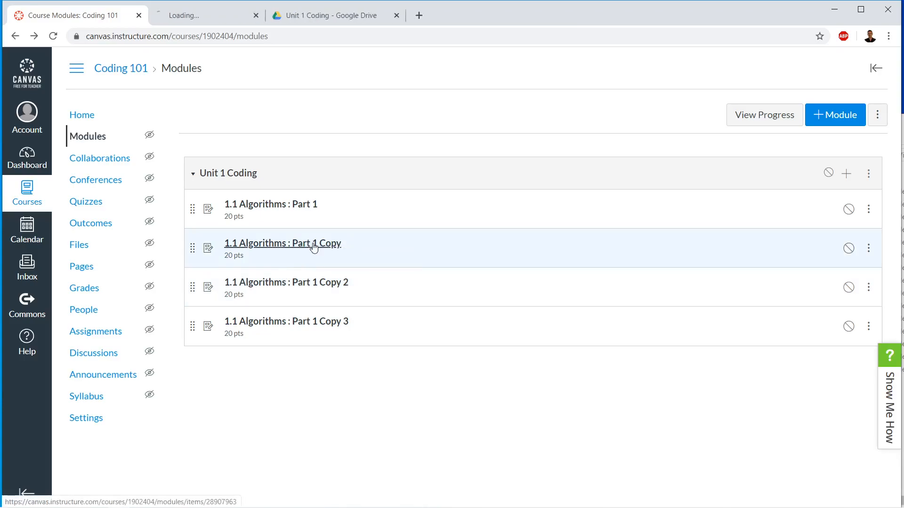
middle_click(314, 285)
middle_click(314, 325)
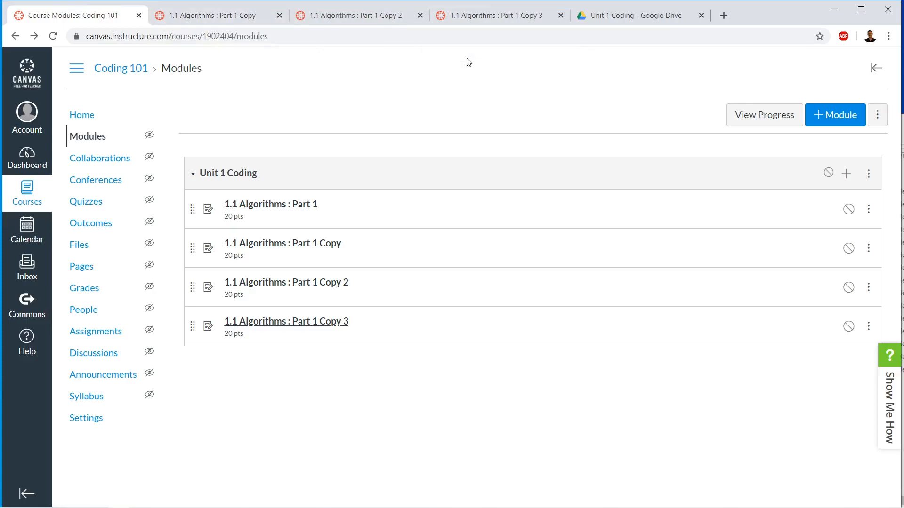
left_click(258, 18)
left_click(661, 117)
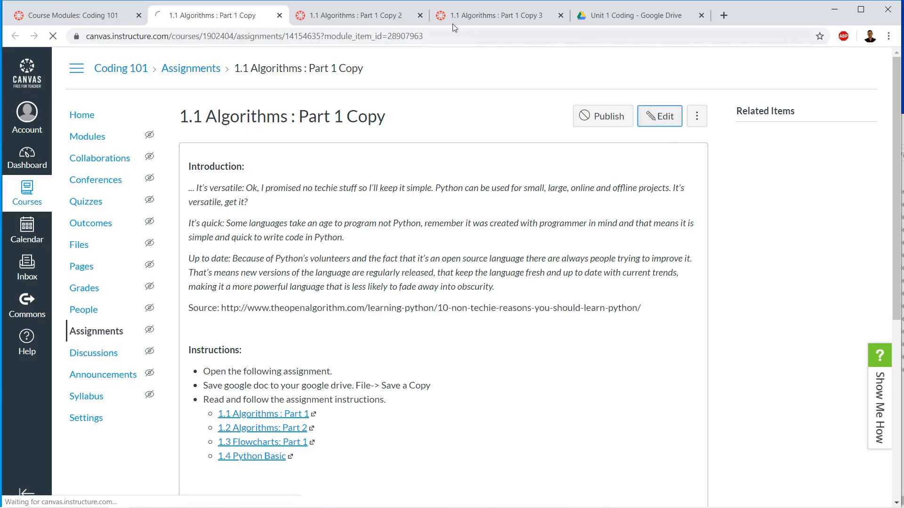
key("ctrl+Tab")
left_click(661, 116)
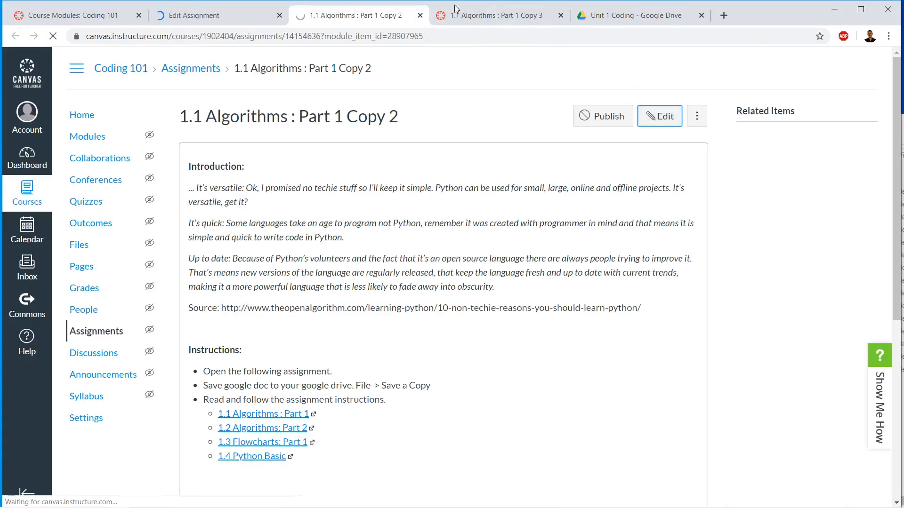
key("ctrl+Tab")
left_click(670, 117)
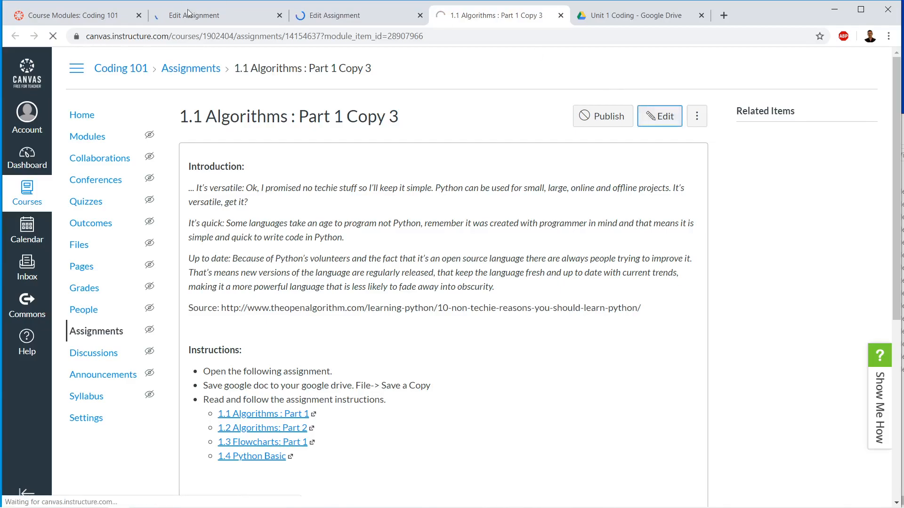
Rename the first assignment copy "1.2 Algorithms: Part 2", reusing the link text from its instructions
left_click(193, 17)
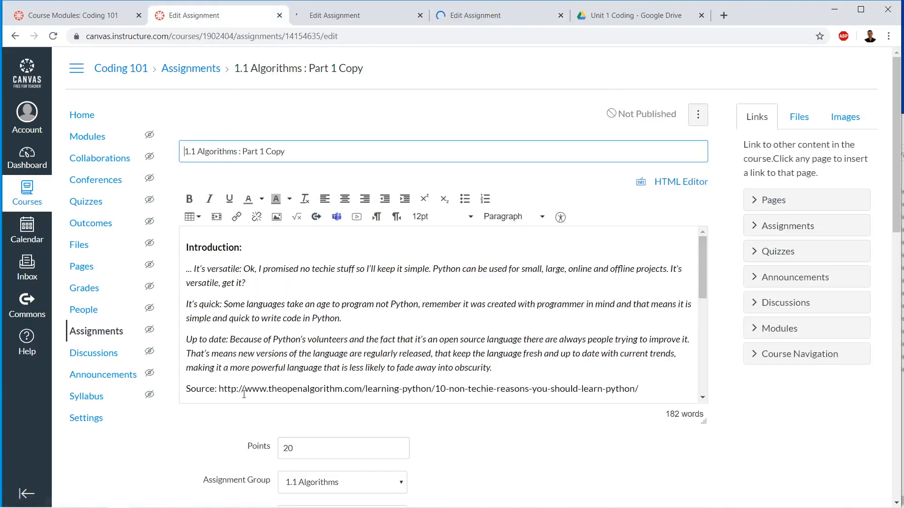
scroll(314, 301, "down", 7)
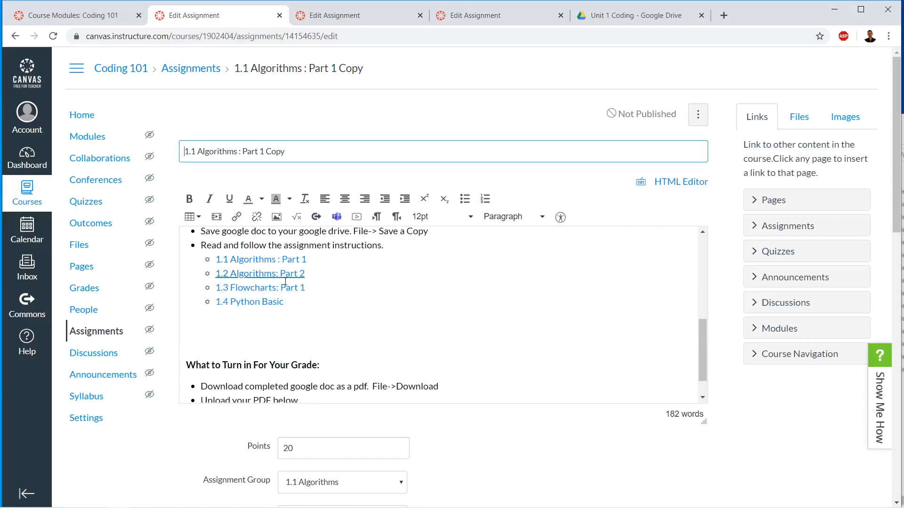
left_click(227, 273)
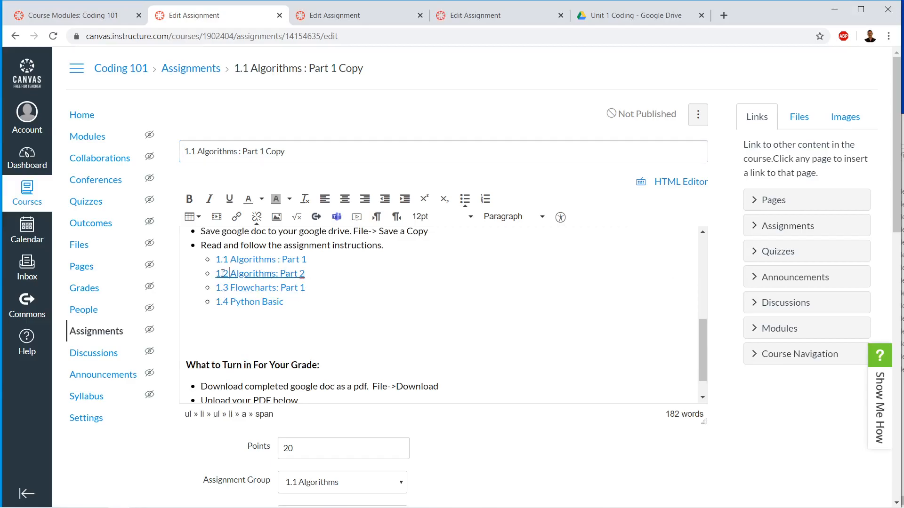
left_click_drag(222, 275, 307, 272)
key("ctrl+c")
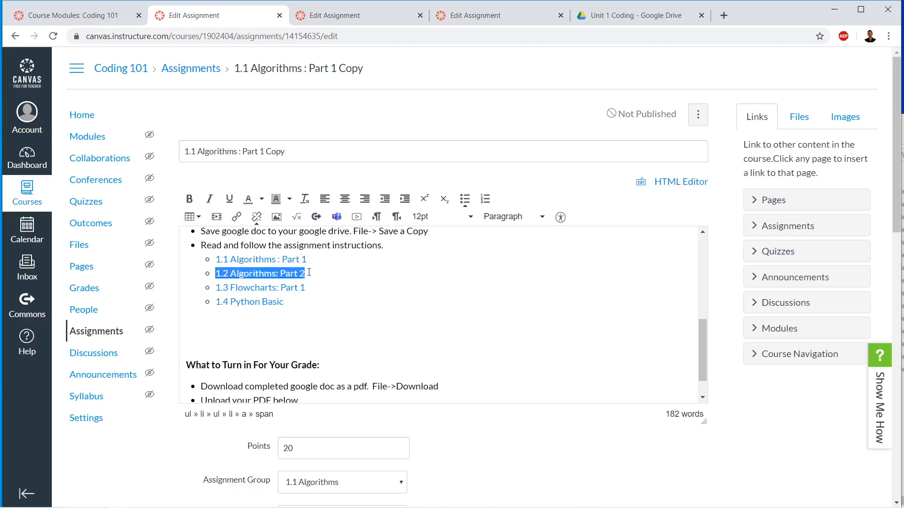
left_click_drag(290, 152, 185, 150)
key("ctrl+v")
Remove every document link except 1.2 Algorithms: Part 2 from this assignment's instructions and save it unpublished
left_click_drag(386, 298, 337, 278)
key("BackSpace")
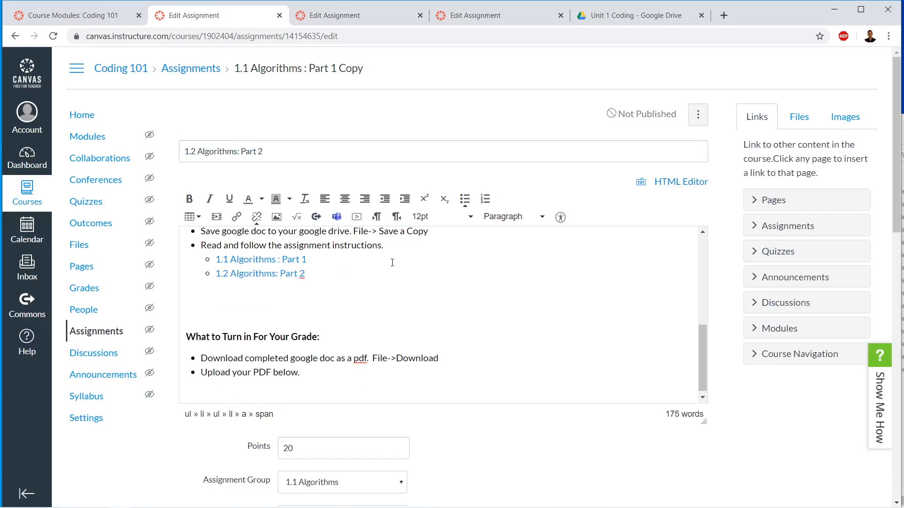
key("shift+Home")
key("BackSpace")
key("BackSpace")
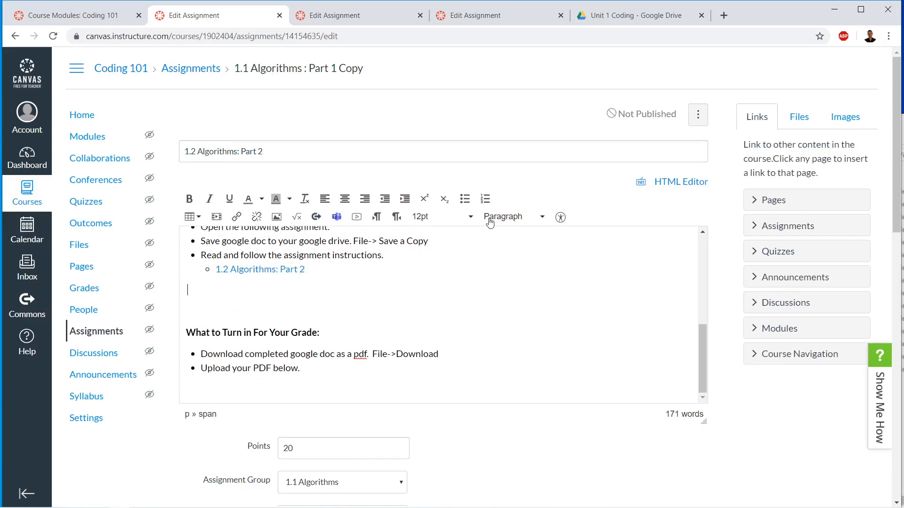
scroll(732, 376, "down", 15)
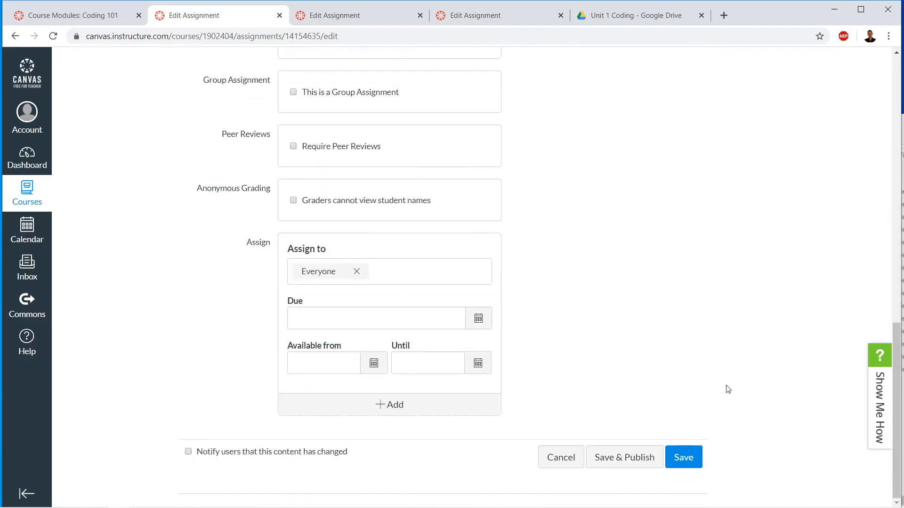
left_click(682, 457)
Rename the assignment 1.1 Algorithms : Part 1 Copy 2 as "1.3 Flowcharts: Part 1", reusing its link text
key("ctrl+Tab")
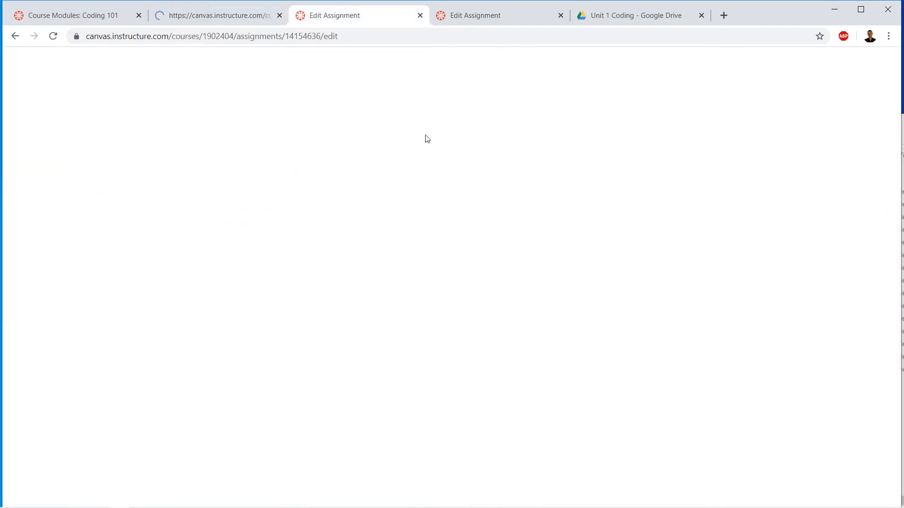
scroll(338, 311, "down", 5)
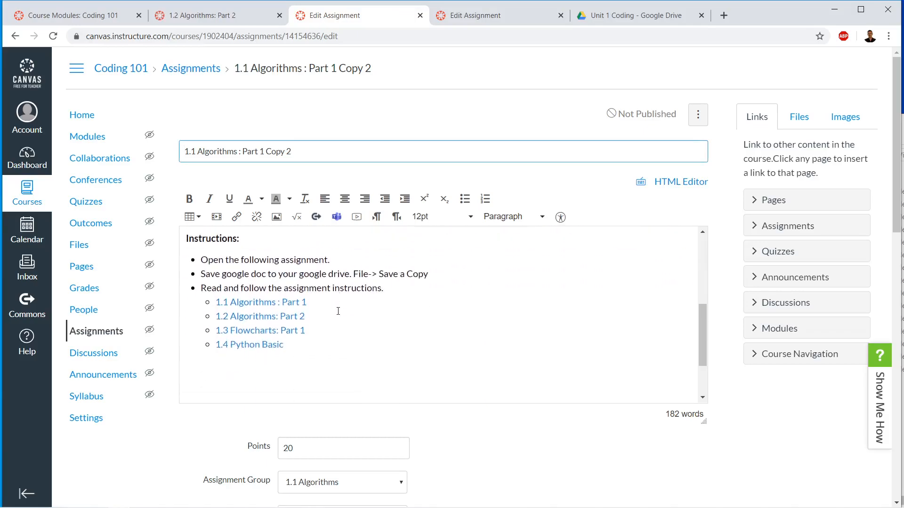
left_click_drag(317, 286, 217, 288)
key("ctrl+c")
left_click(275, 149)
key("ctrl+a")
key("ctrl+v")
Remove every document link except 1.3 Flowcharts: Part 1 from this assignment's instructions and save it unpublished
left_click_drag(350, 277, 178, 264)
key("Delete")
left_click_drag(334, 284, 338, 263)
key("Delete")
scroll(627, 488, "down", 15)
left_click(684, 457)
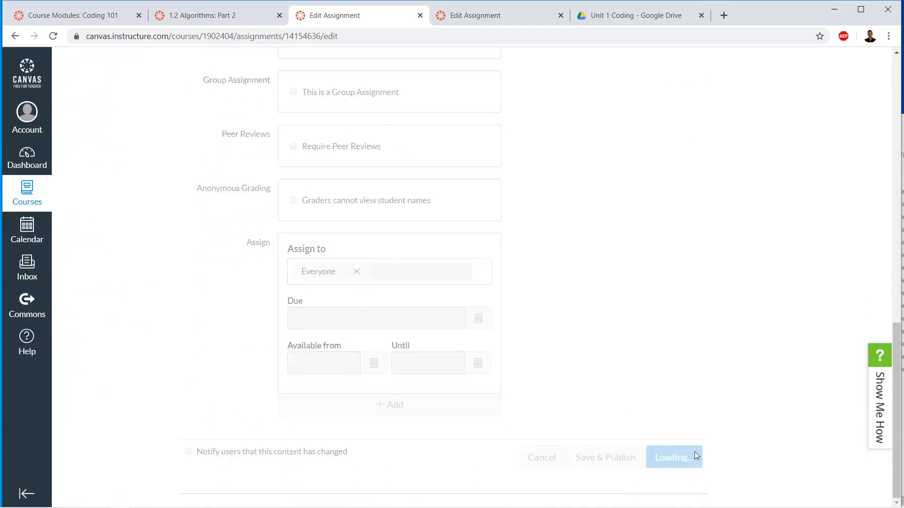
Rename the assignment 1.1 Algorithms : Part 1 Copy 3 as "1.4 Python Basic", reusing its link text
left_click(468, 14)
scroll(372, 303, "down", 5)
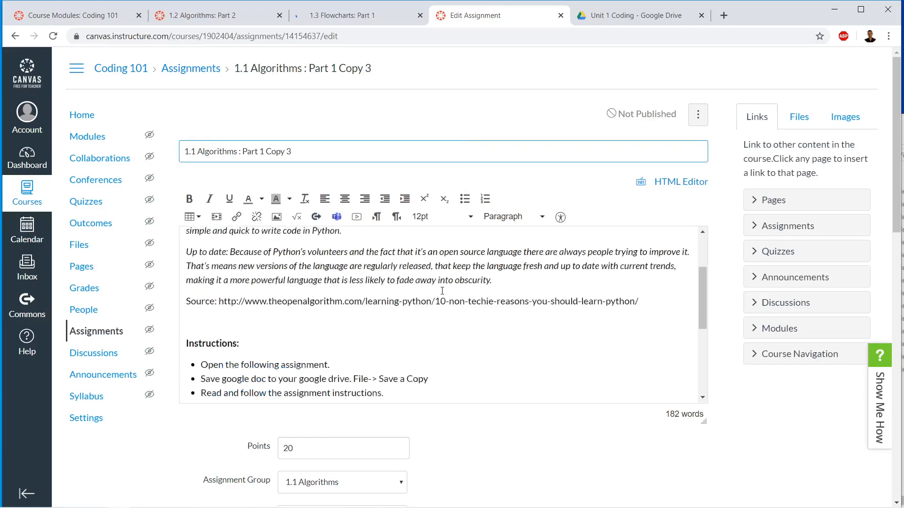
left_click(283, 303)
left_click_drag(287, 307, 181, 260)
key("ctrl+c")
triple_click(383, 151)
key("ctrl+v")
Remove every document link except 1.4 Python Basic from this assignment's instructions and save it unpublished
key("BackSpace")
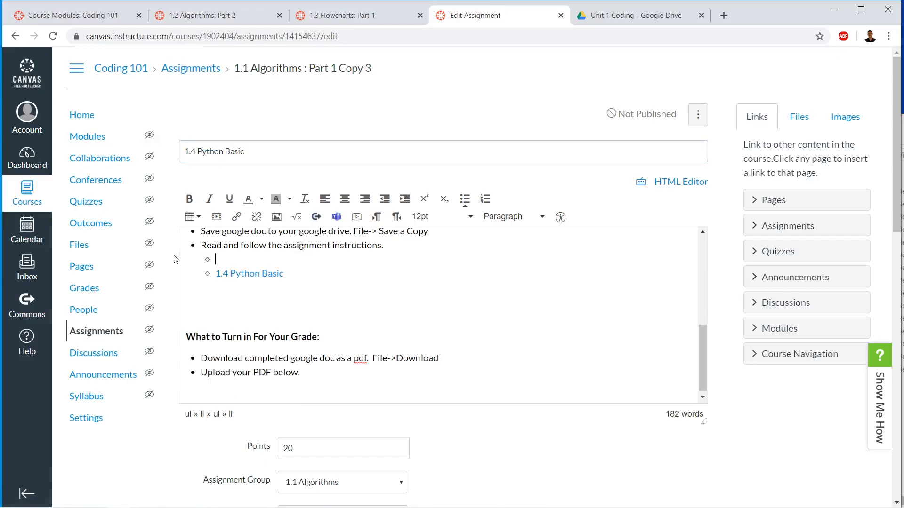
key("BackSpace")
scroll(889, 456, "down", 12)
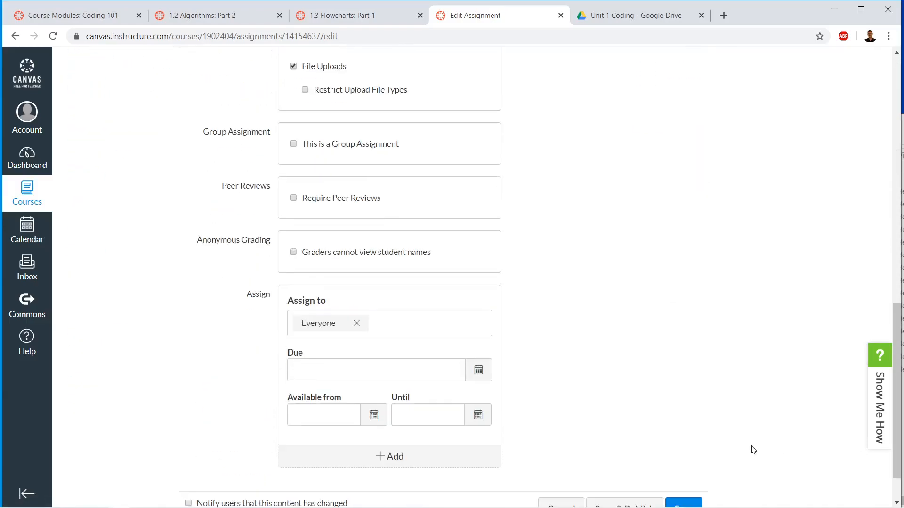
left_click(691, 457)
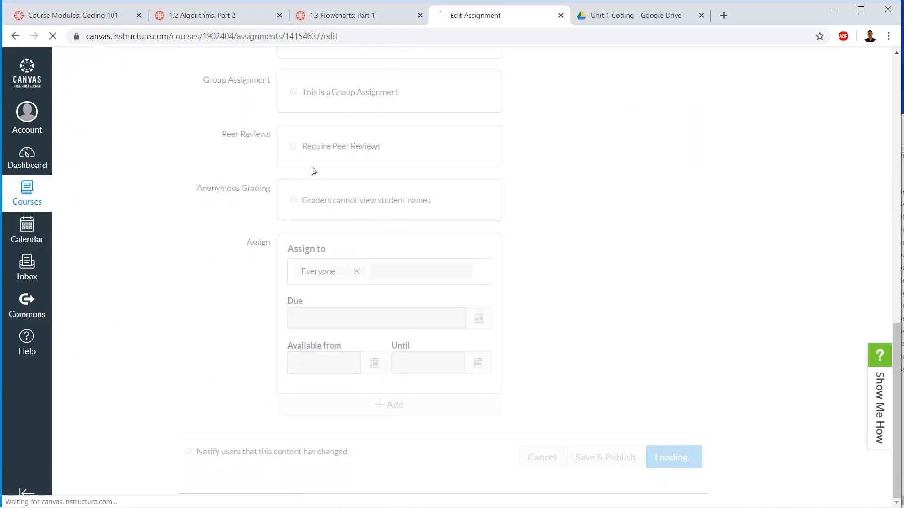
Open the original 1.1 Algorithms : Part 1 assignment from the course modules in a new tab for editing
left_click(115, 6)
left_click(304, 206, "ctrl")
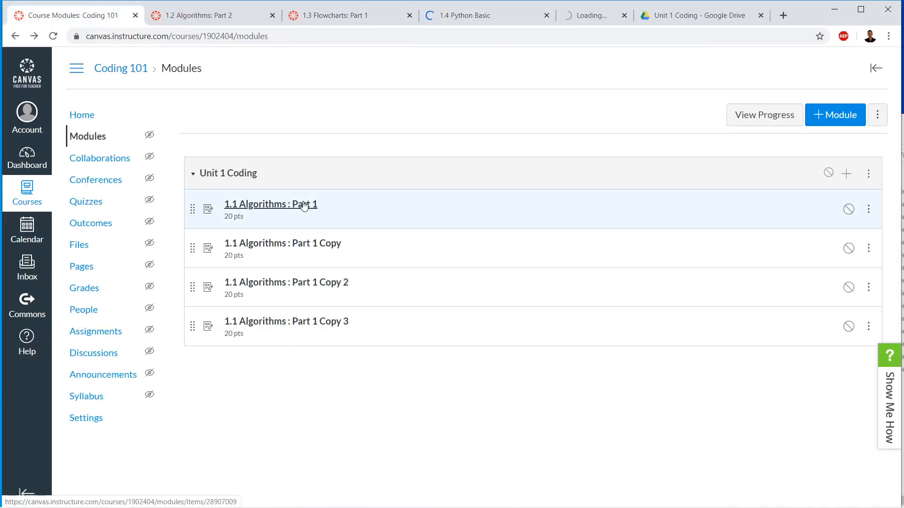
left_click(579, 15)
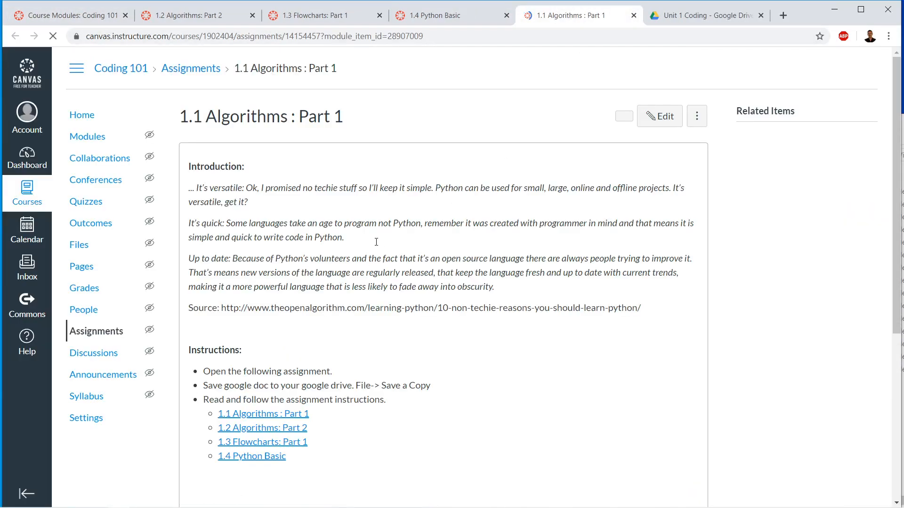
left_click(653, 125)
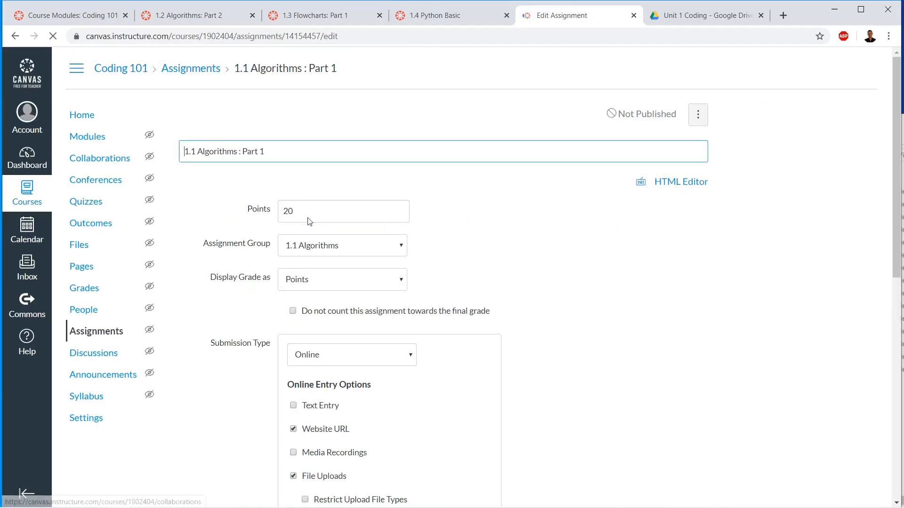
Delete the 1.2, 1.3 and 1.4 document links from the assignment's instructions, keeping 1.1 Algorithms : Part 1, and save it unpublished
scroll(319, 224, "down", 5)
scroll(471, 188, "up", 1)
scroll(483, 151, "down", 3)
scroll(308, 137, "up", 9)
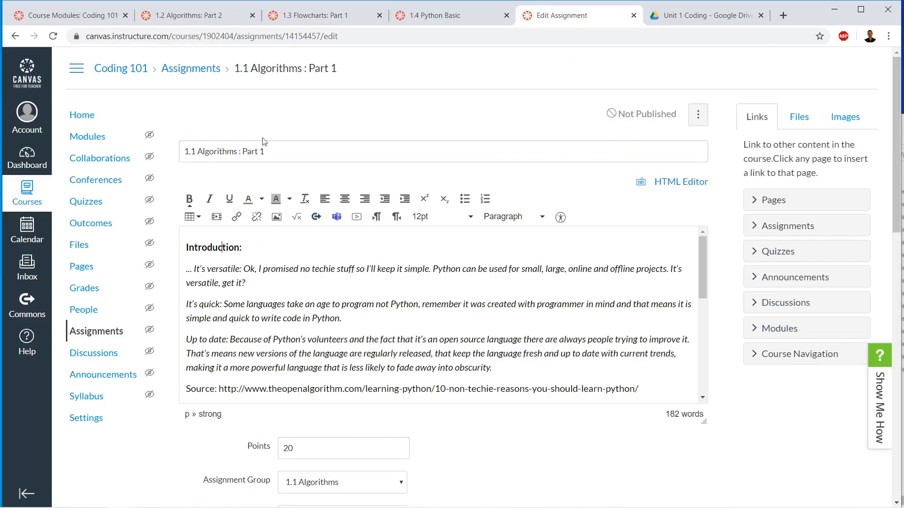
scroll(391, 323, "down", 5)
left_click_drag(317, 303, 210, 274)
key("BackSpace")
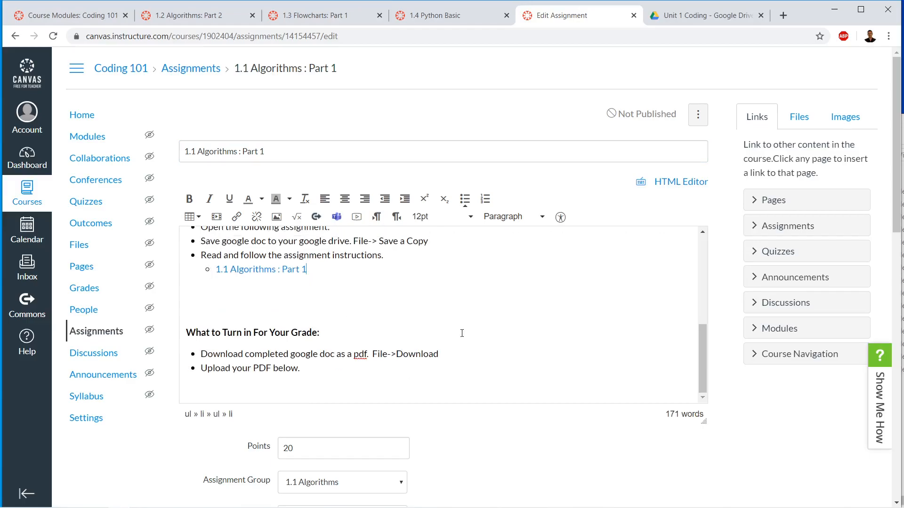
scroll(571, 468, "down", 15)
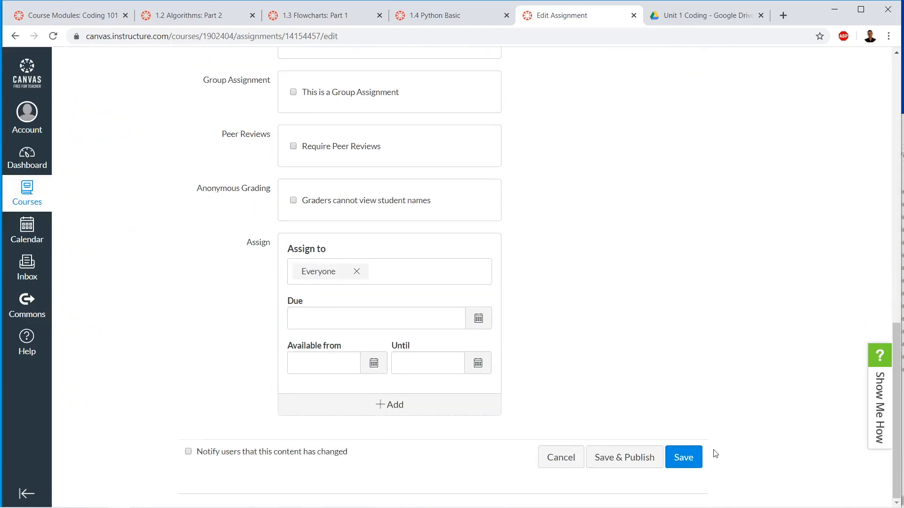
left_click(696, 457)
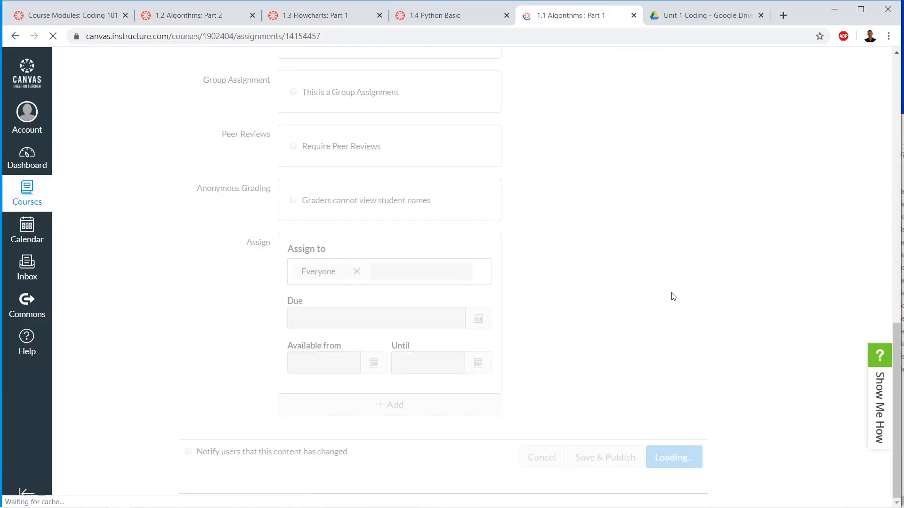
Close the four assignment tabs and reload the Coding 101 modules page
left_click(90, 15)
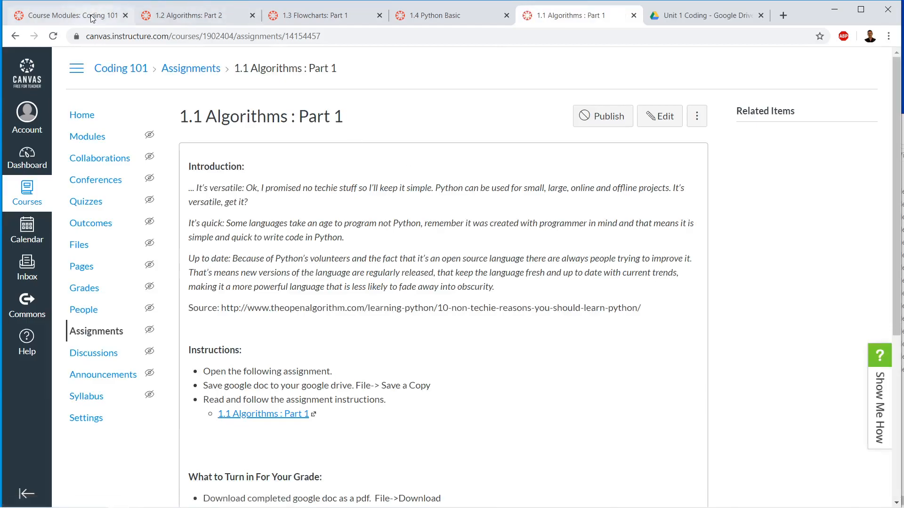
left_click(252, 16)
left_click(251, 16)
left_click(252, 15)
left_click(251, 16)
left_click(51, 37)
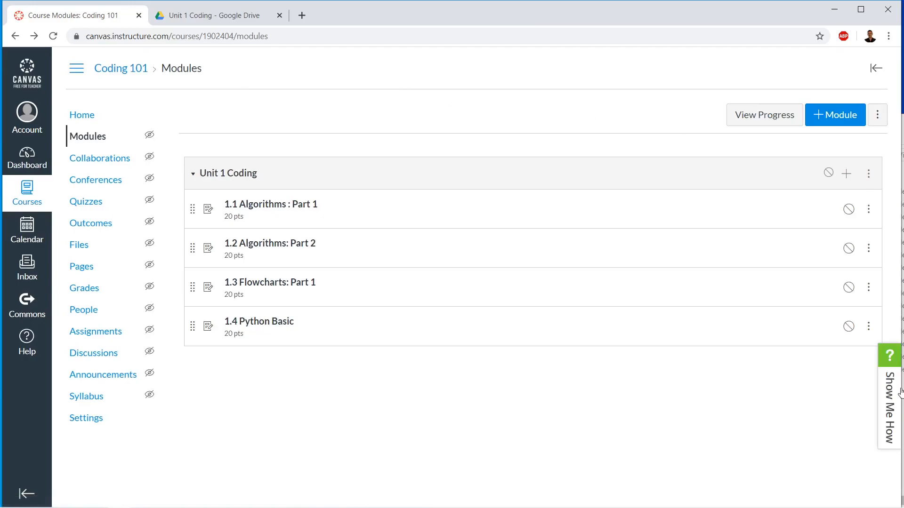
Publish the Unit 1 Coding module with all its assignments and set the module itself back to unpublished
left_click(877, 115)
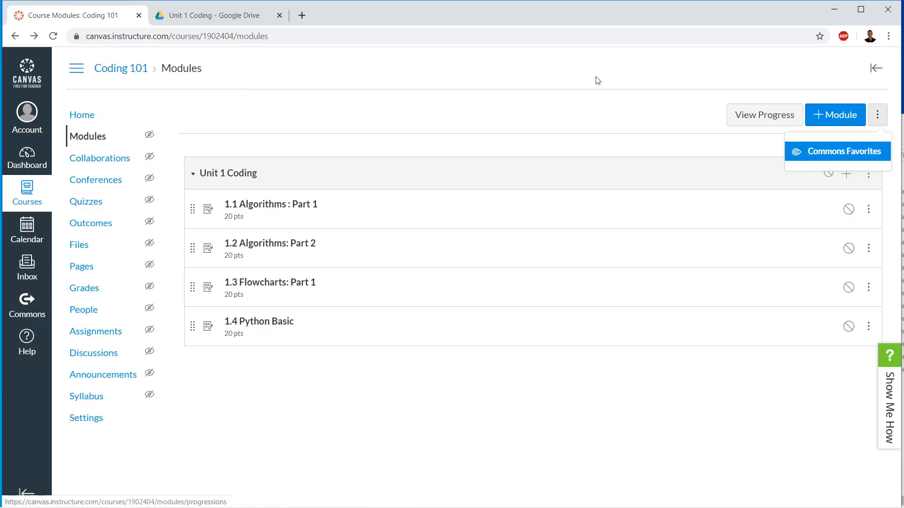
left_click(592, 121)
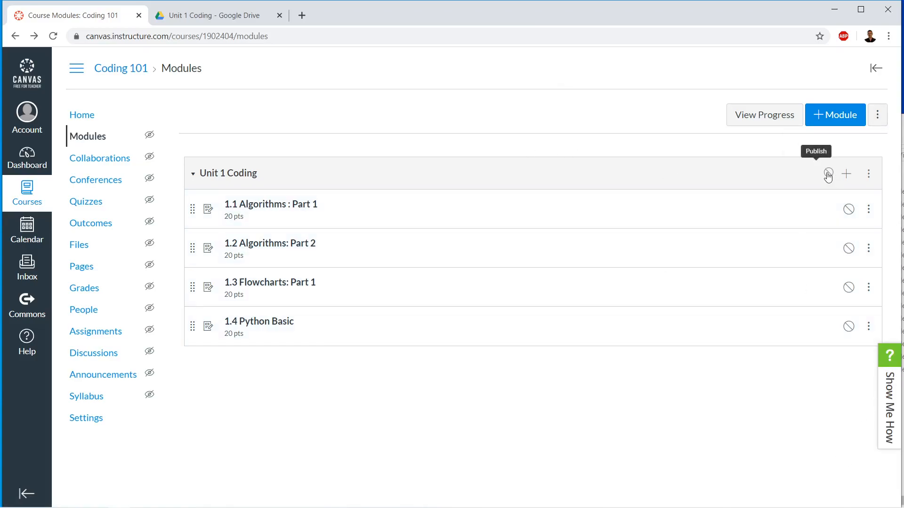
left_click(828, 173)
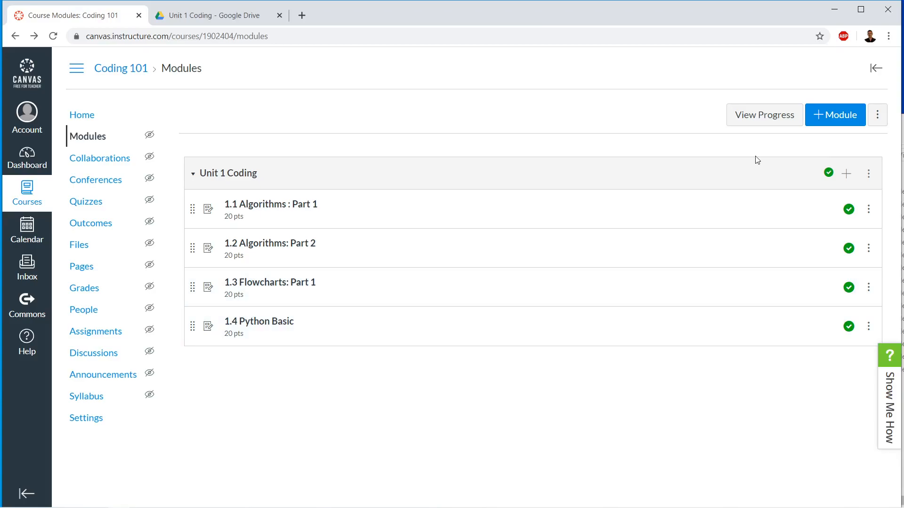
left_click(824, 171)
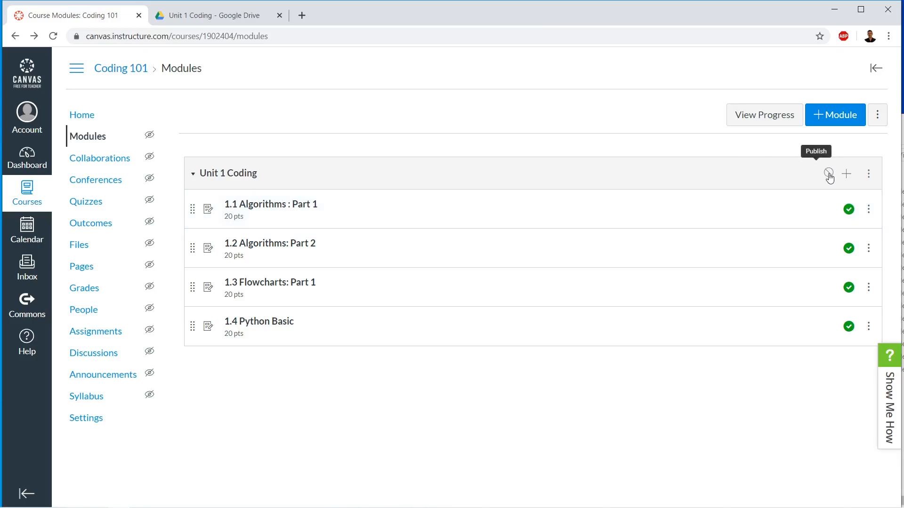
Unpublish the 1.2, 1.3 and 1.4 assignments individually while the Unit 1 Coding module is unpublished
left_click(868, 175)
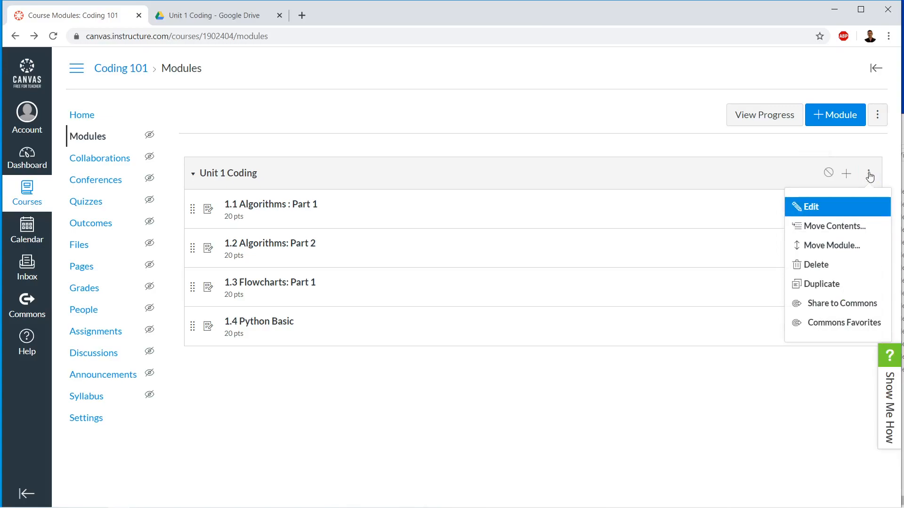
left_click(817, 164)
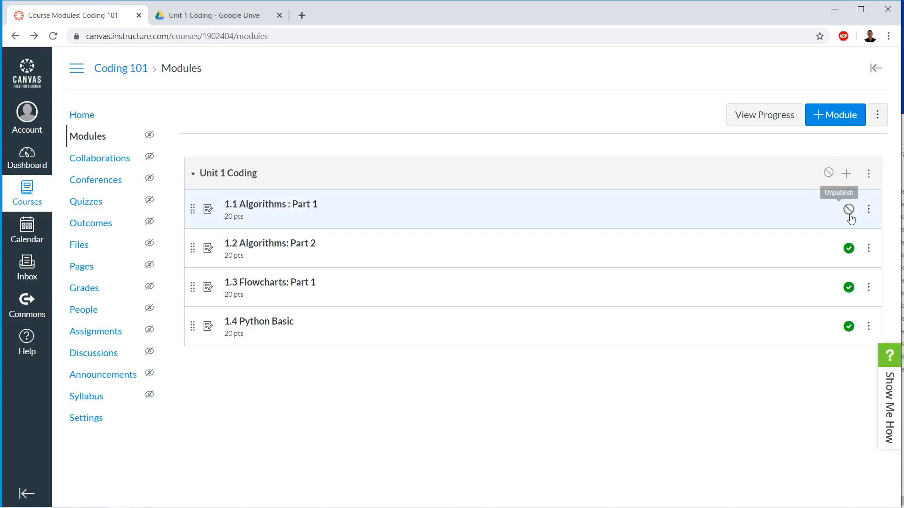
left_click(848, 248)
left_click(849, 287)
left_click(848, 326)
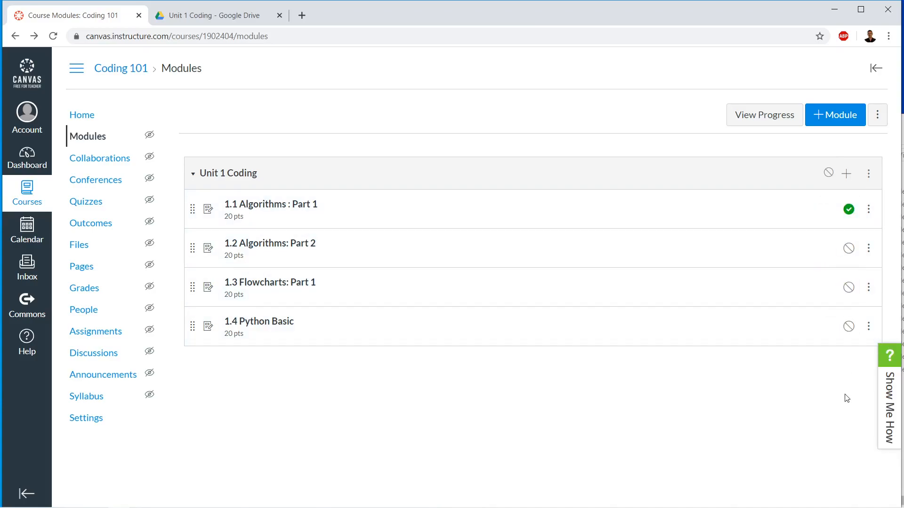
Publish the Unit 1 Coding module and unpublish its 1.2, 1.3 and 1.4 assignments, keeping only 1.1 Algorithms : Part 1 published
left_click(828, 174)
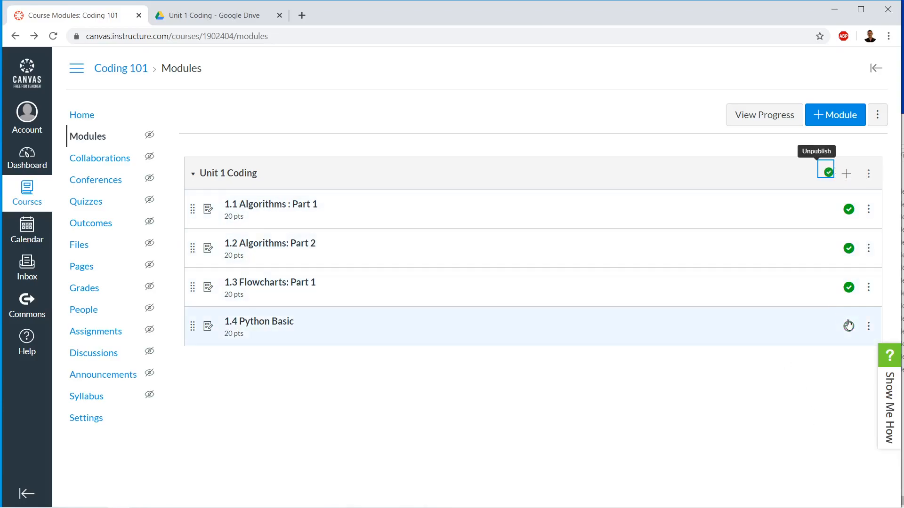
left_click(849, 288)
left_click(849, 248)
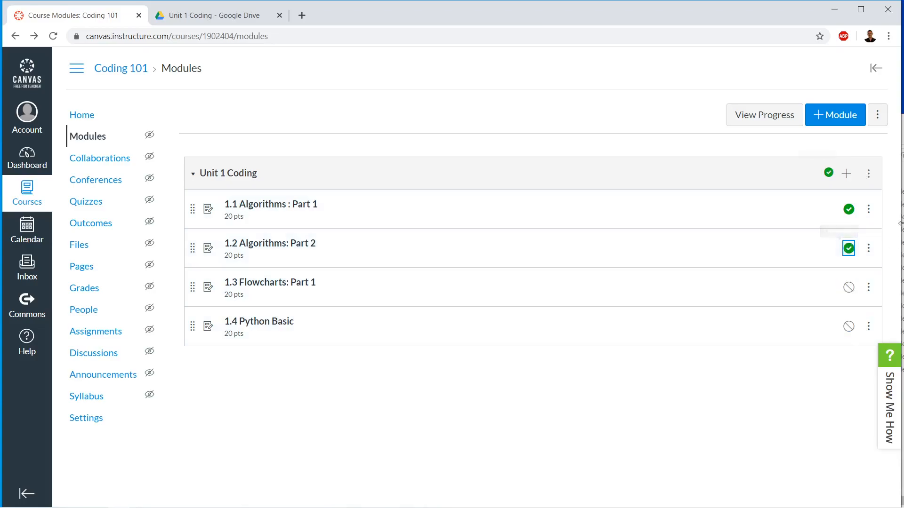
left_click(787, 414)
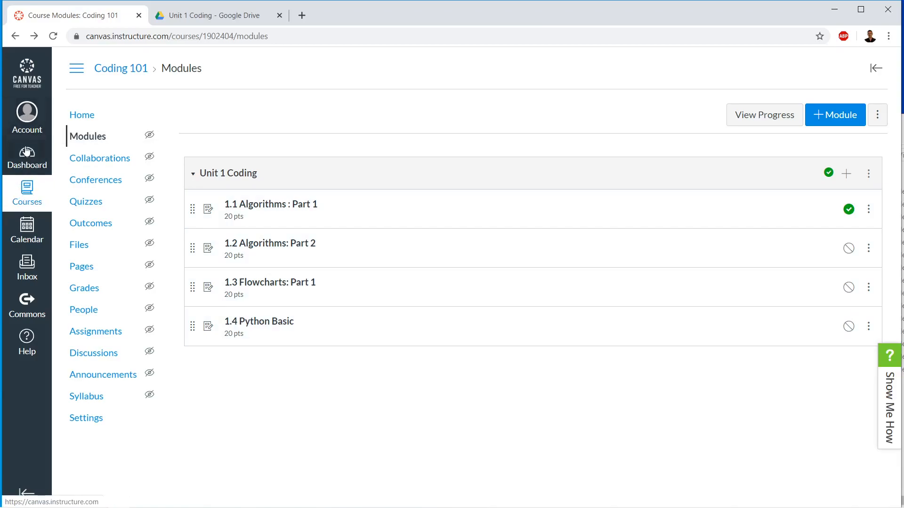
Go to the Coding 101 home page and switch the course to Student View
left_click(22, 189)
left_click(78, 106)
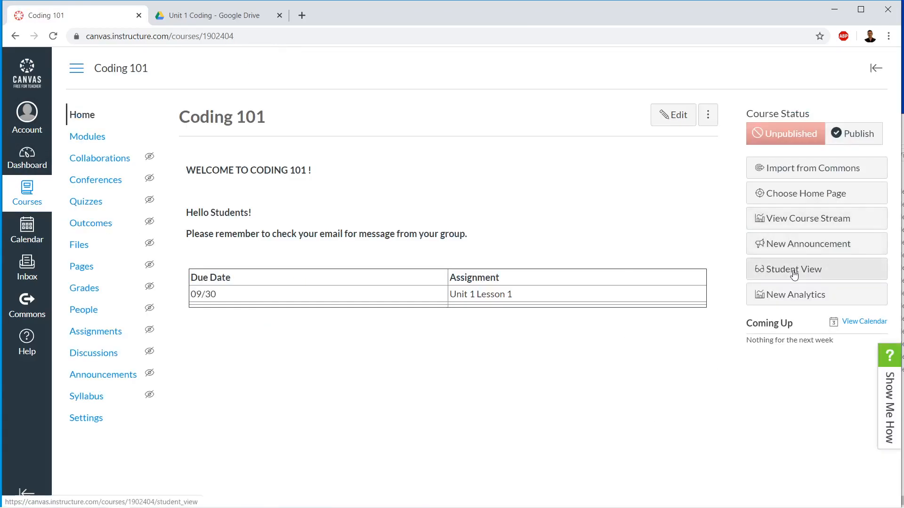
left_click(793, 271)
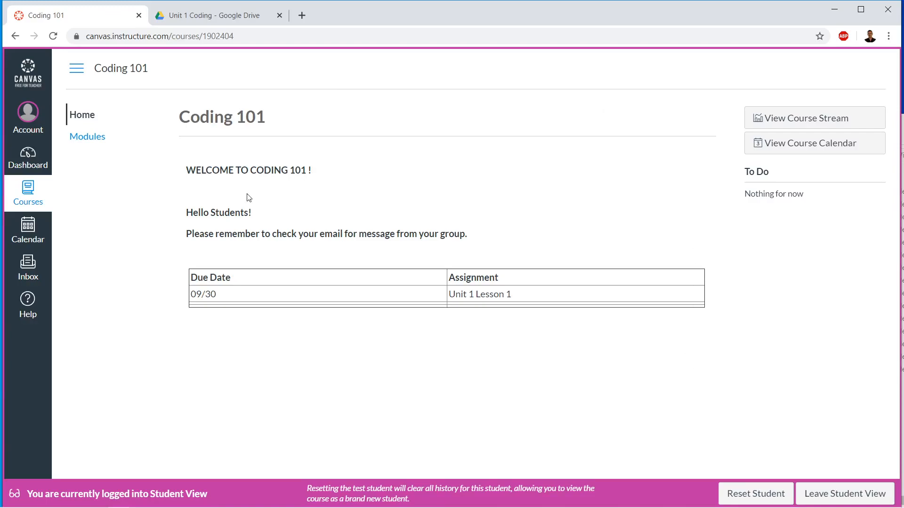
Open 1.1 Algorithms : Part 1 from the Unit 1 Coding module as a student and review its instructions
left_click(91, 144)
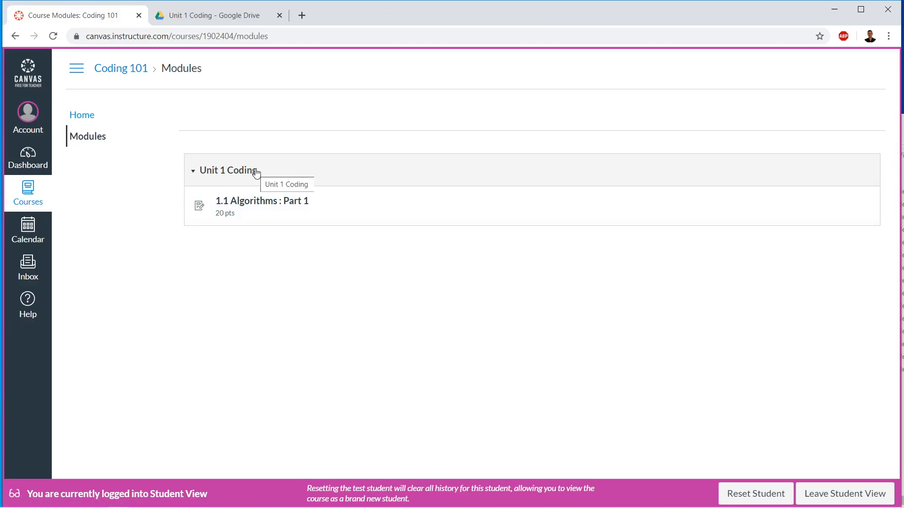
left_click(267, 202)
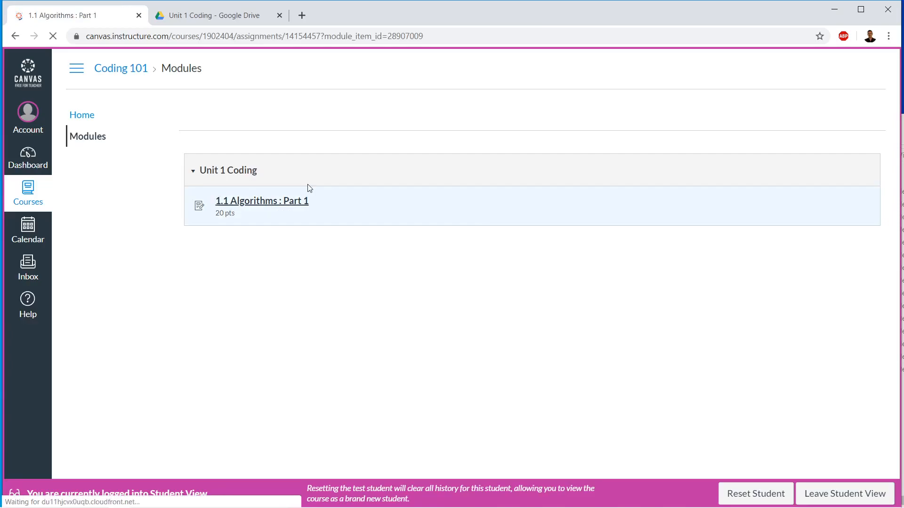
scroll(497, 276, "down", 4)
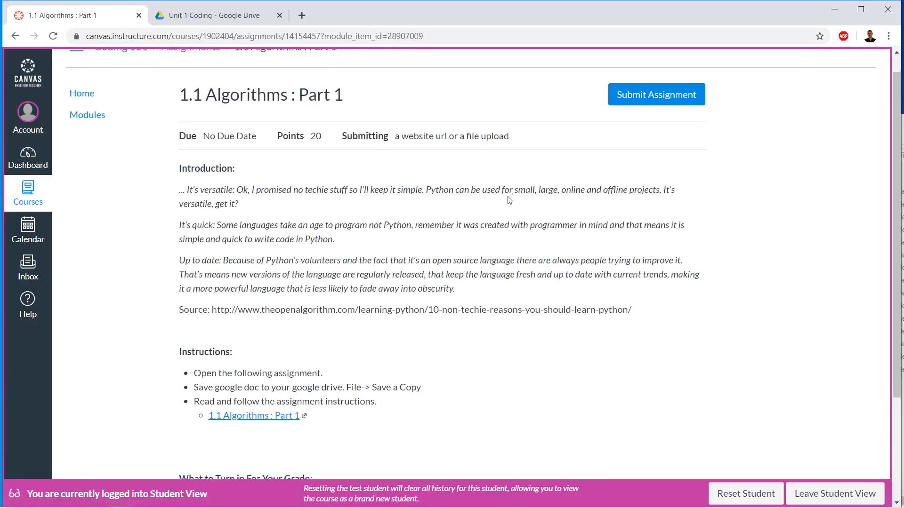
scroll(509, 200, "up", 2)
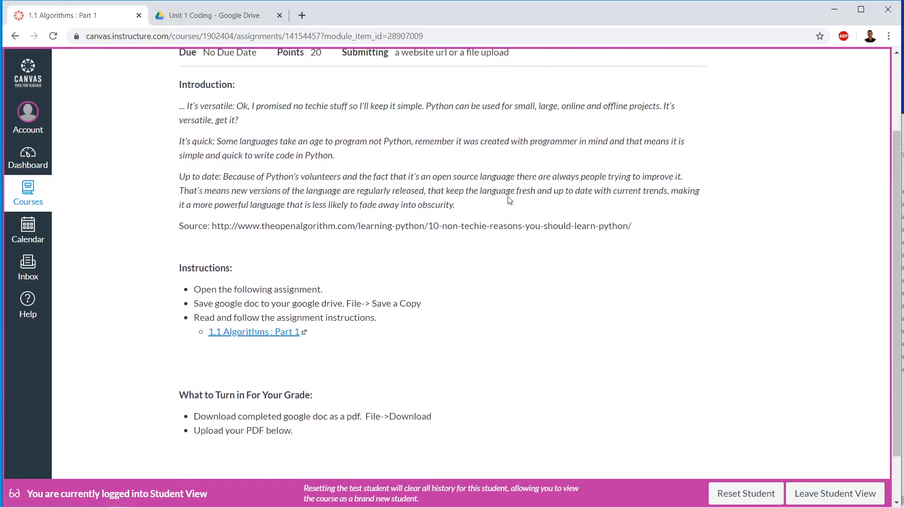
scroll(361, 332, "up", 2)
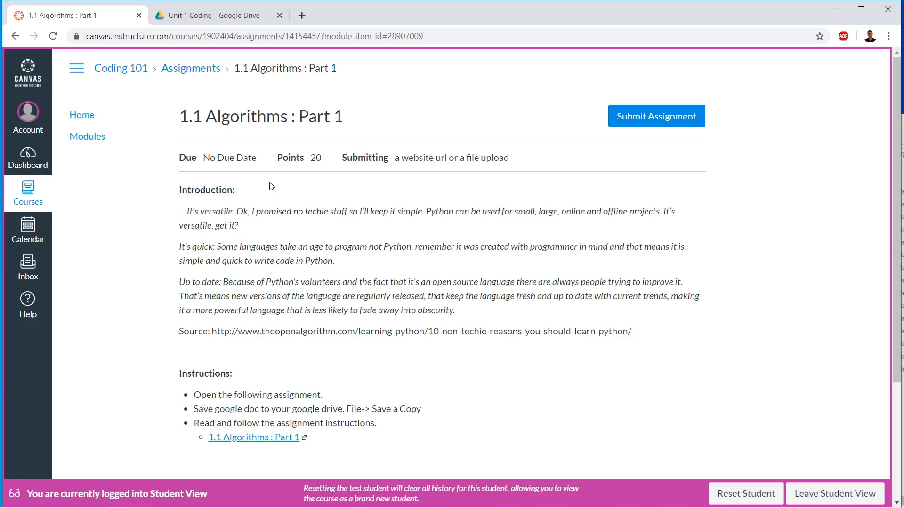
Start a submission for 1.1 Algorithms : Part 1 and bring its file upload form into view
left_click(676, 118)
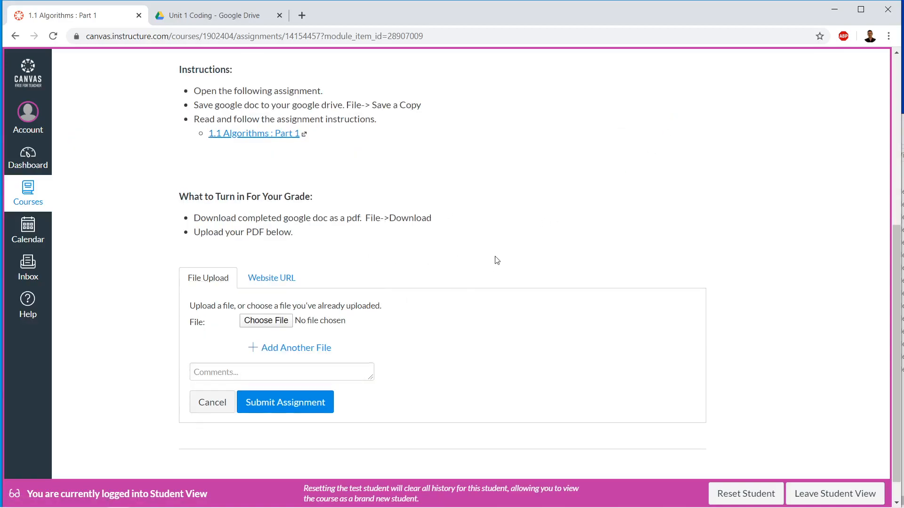
scroll(496, 260, "up", 8)
scroll(497, 260, "down", 7)
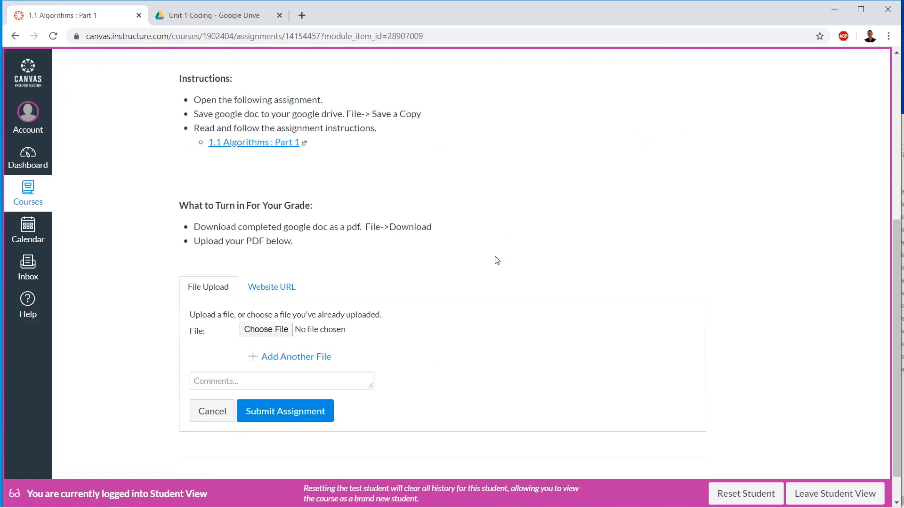
scroll(496, 261, "down", 2)
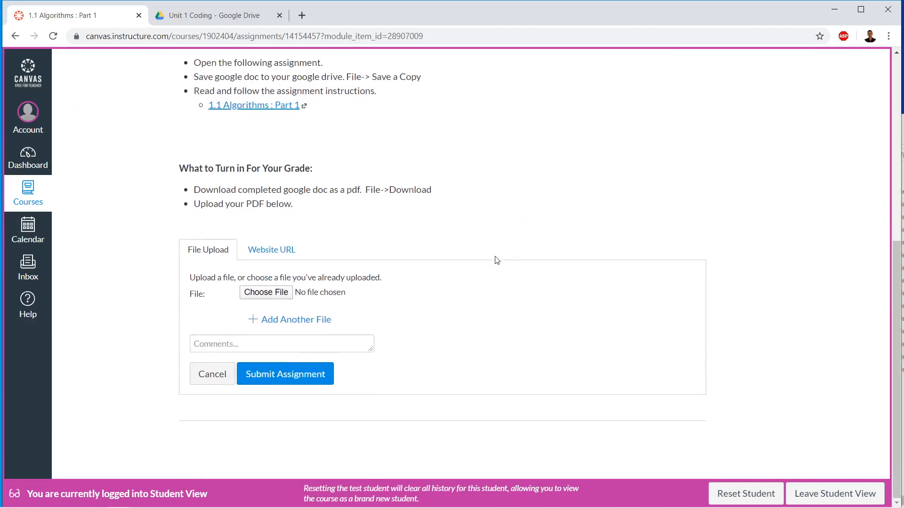
Attach Annotation 2020-03-20 145251.png to the submission and add two more file slots
left_click(266, 296)
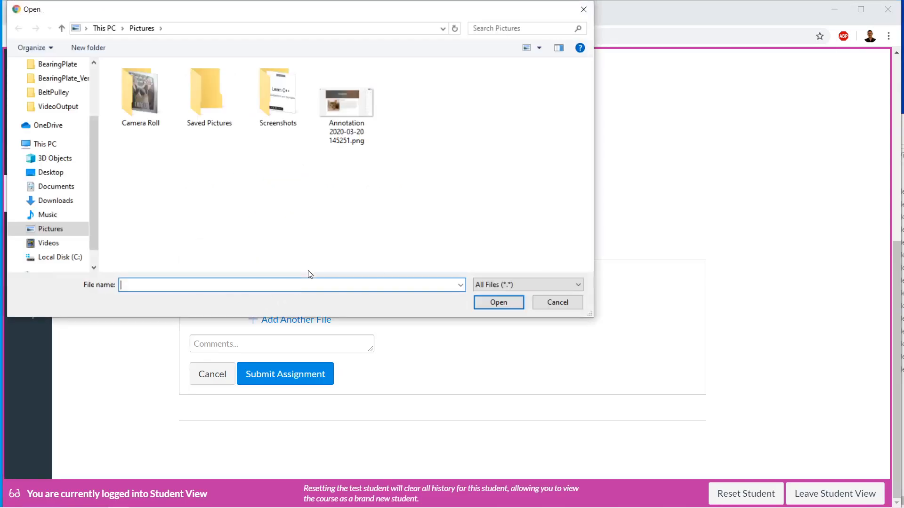
left_click(347, 108)
left_click(498, 303)
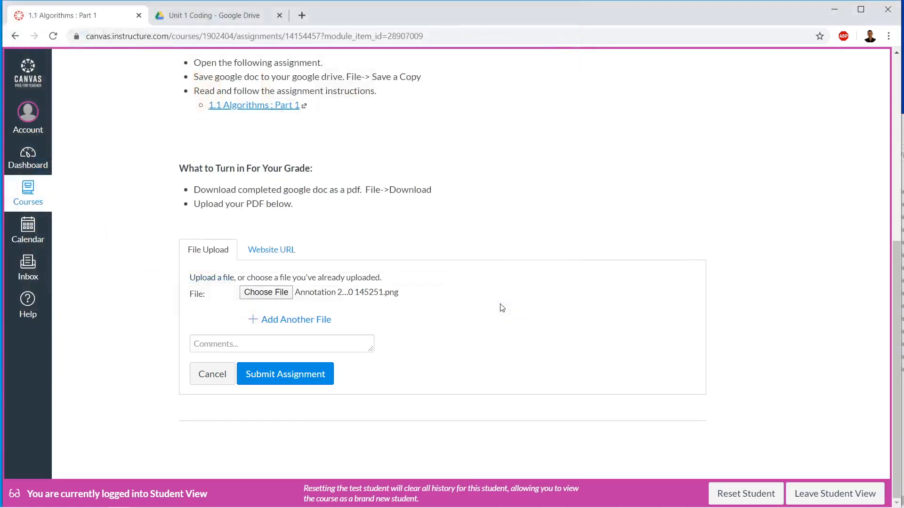
left_click(328, 322)
left_click(319, 342)
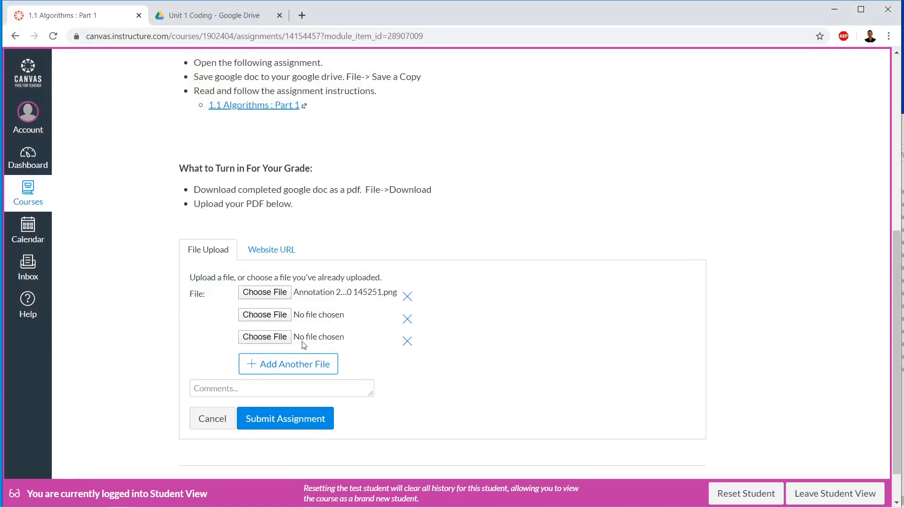
Remove the two empty file slots and submit the assignment with Annotation 2020-03-20 145251.png attached
left_click(407, 341)
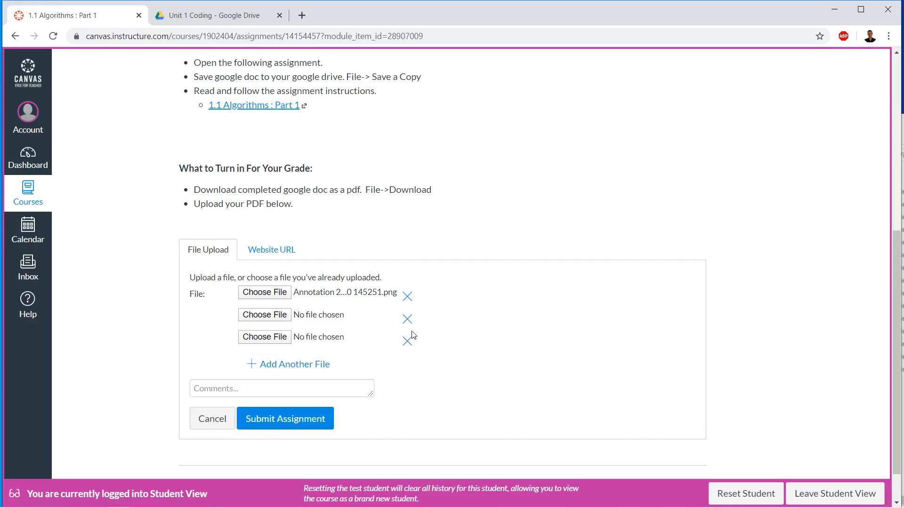
left_click(408, 321)
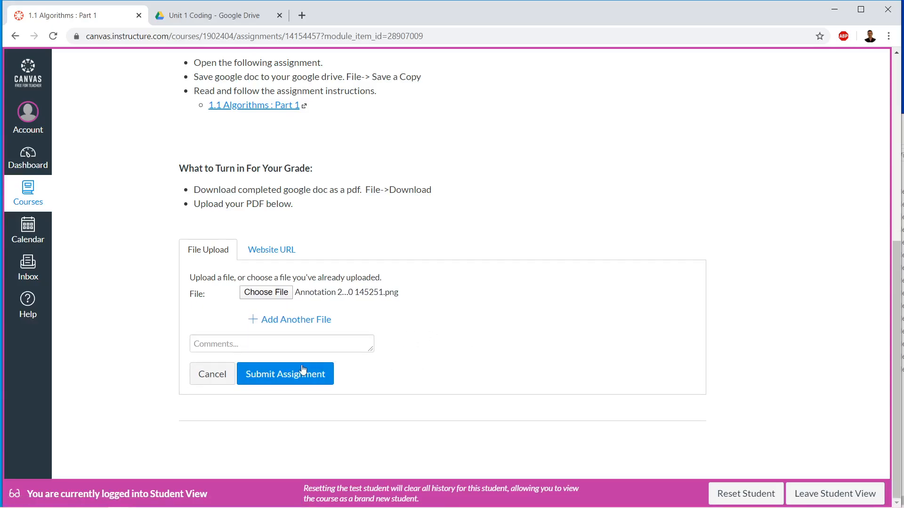
left_click(311, 381)
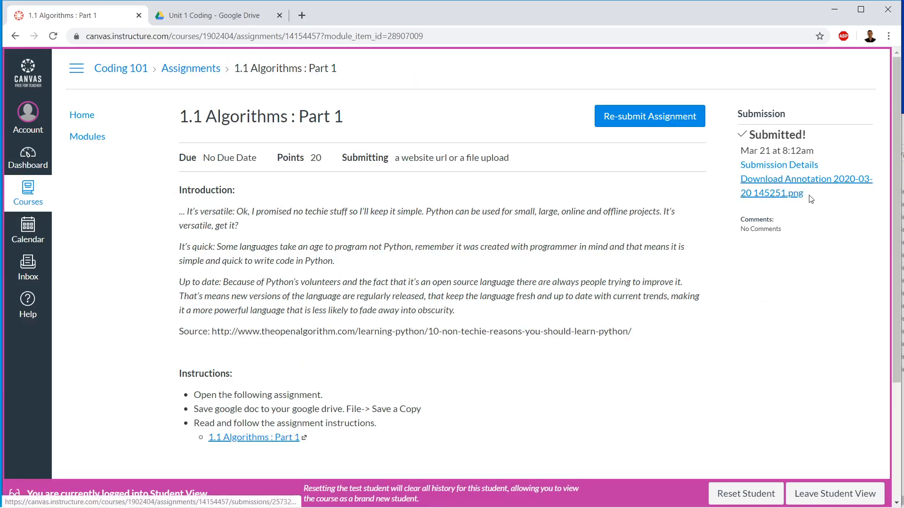
Re-submit 1.1 Algorithms : Part 1 with WIN_20200320_10_35_48_Pro.jpg from the Camera Roll folder in Pictures
left_click(670, 119)
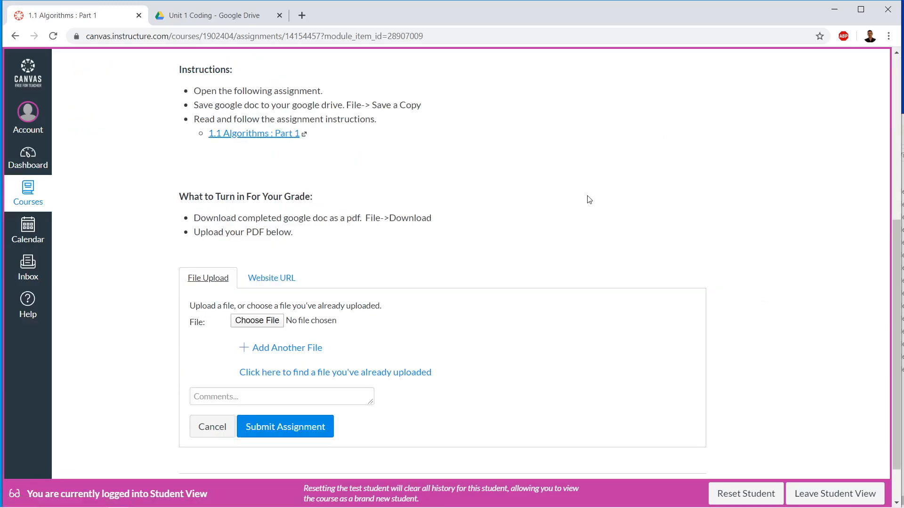
left_click(276, 320)
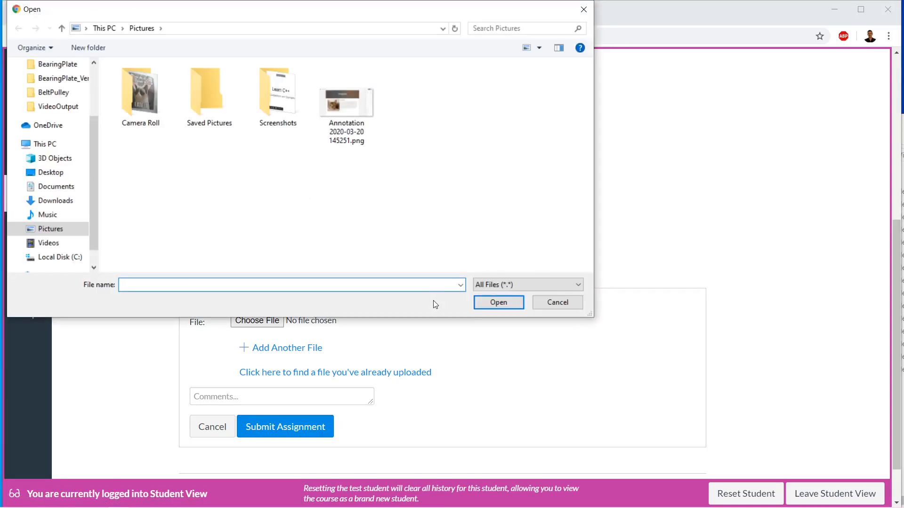
double_click(168, 102)
left_click(147, 123)
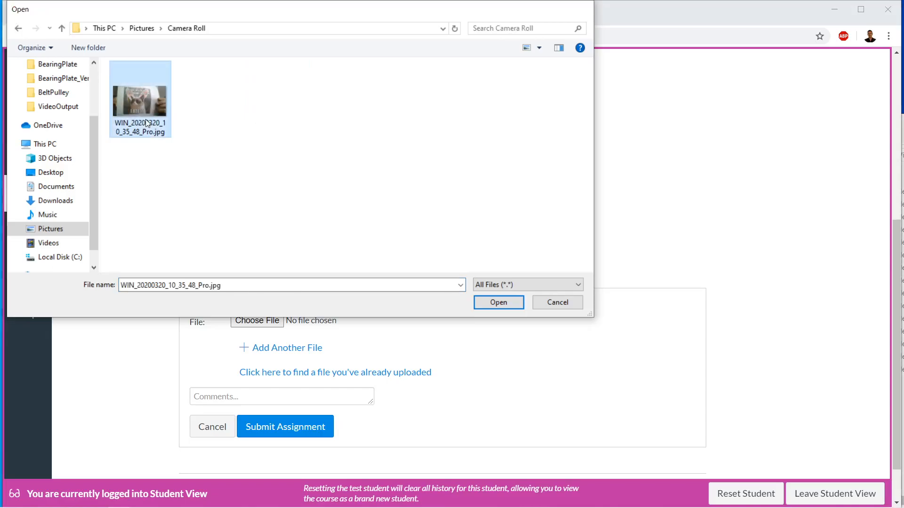
double_click(147, 124)
left_click(307, 428)
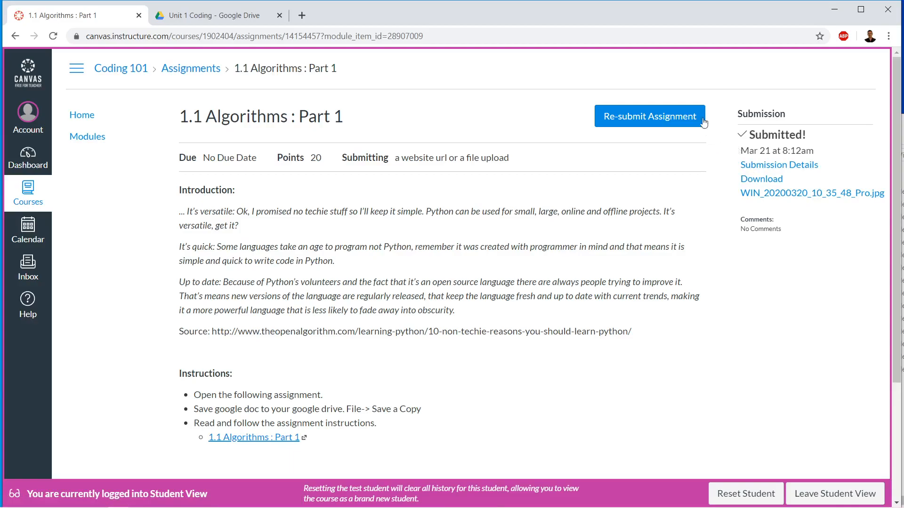
Start another re-submission of 1.1 Algorithms : Part 1 and attach WIN_20200320_10_35_48_Pro.jpg as its first file
left_click(657, 116)
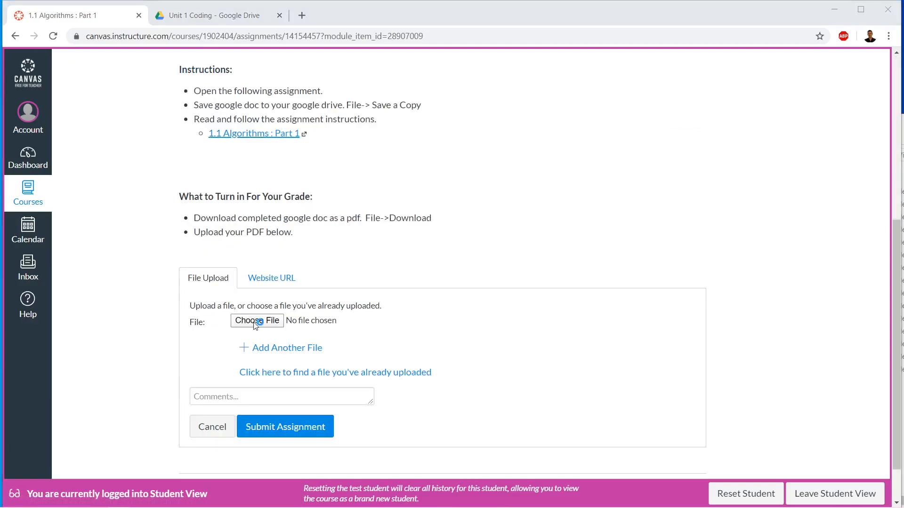
left_click(255, 321)
left_click(156, 91)
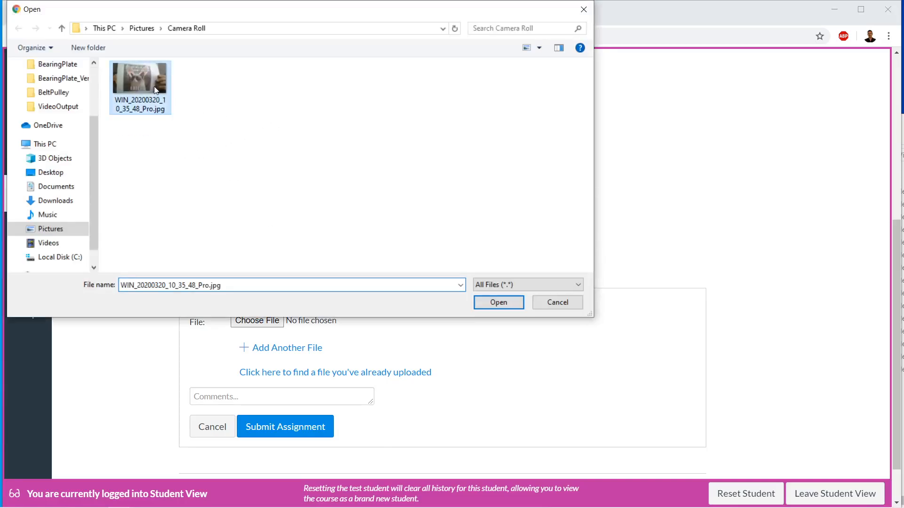
left_click(490, 303)
Add cat-4262034_1280.jpg from the Downloads folder as a second file and submit the assignment
left_click(263, 347)
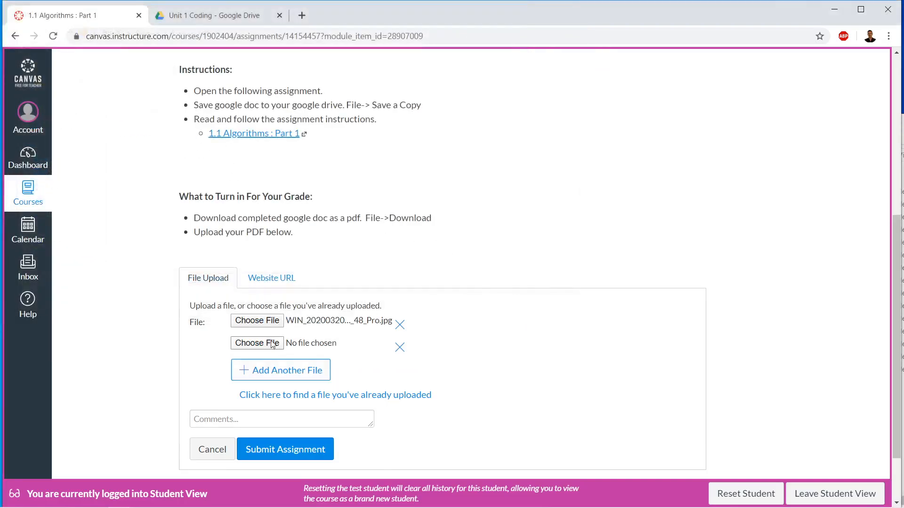
left_click(261, 344)
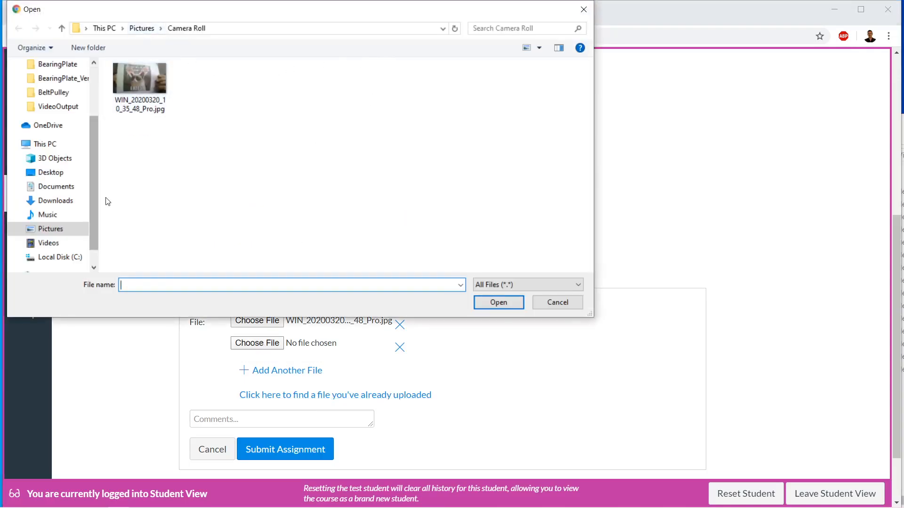
scroll(97, 193, "up", 2)
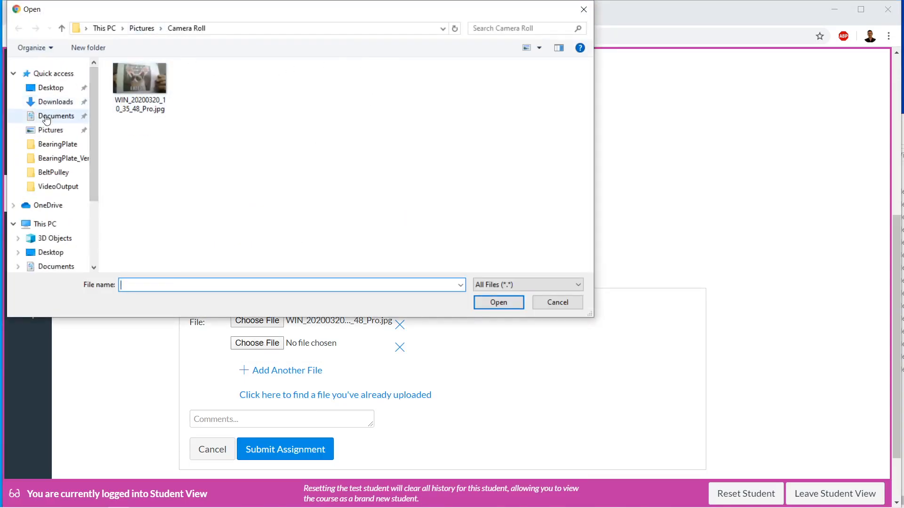
left_click(52, 103)
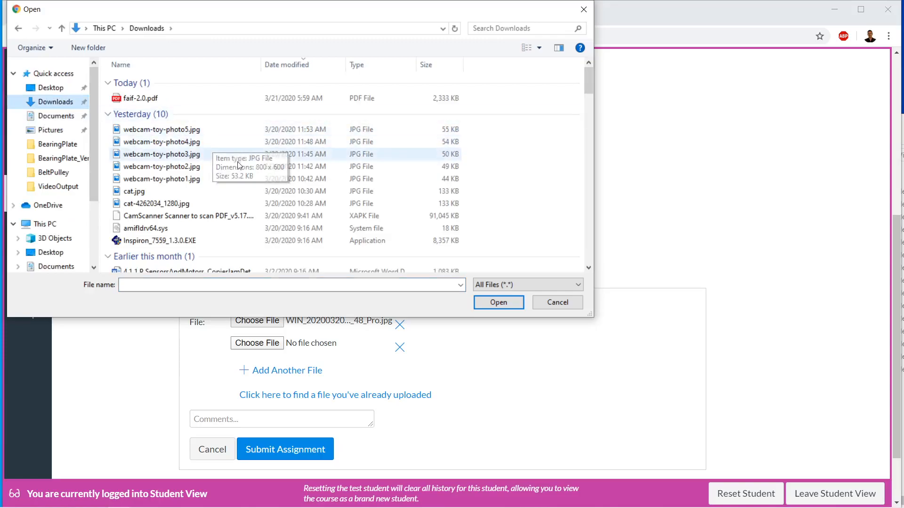
left_click(160, 205)
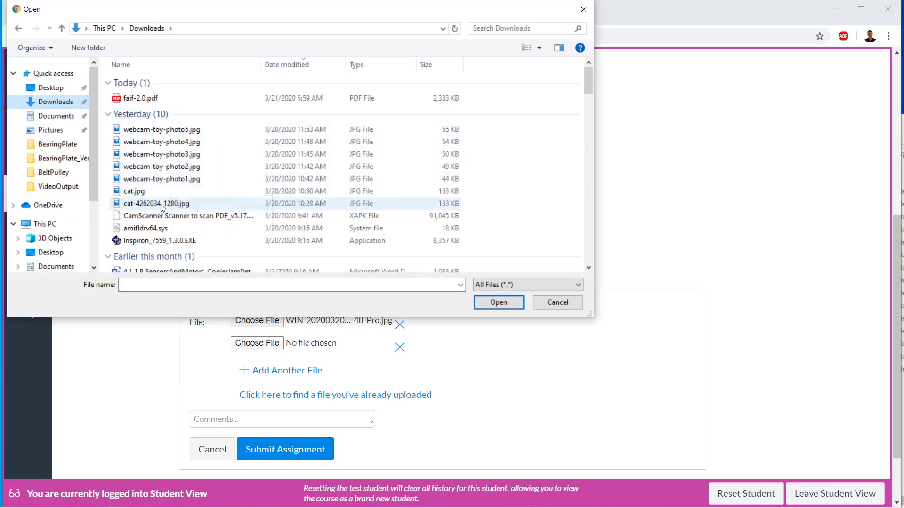
double_click(160, 204)
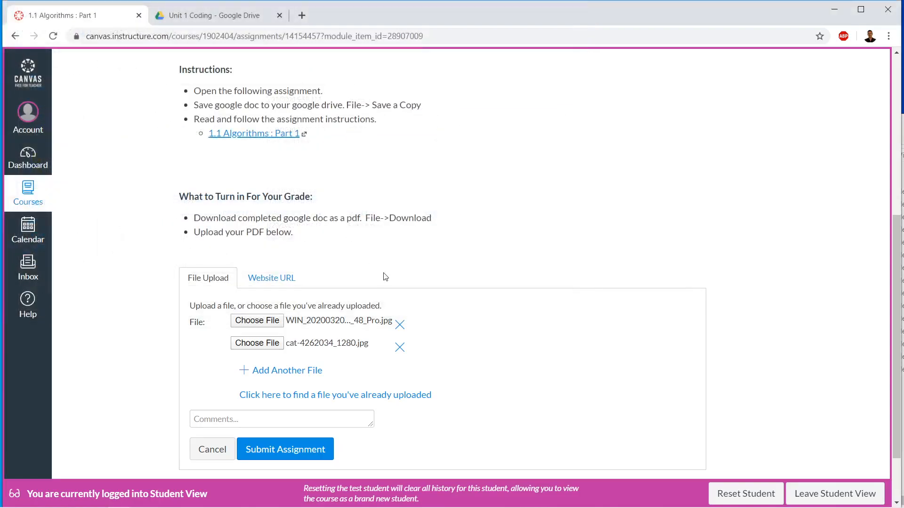
left_click(293, 452)
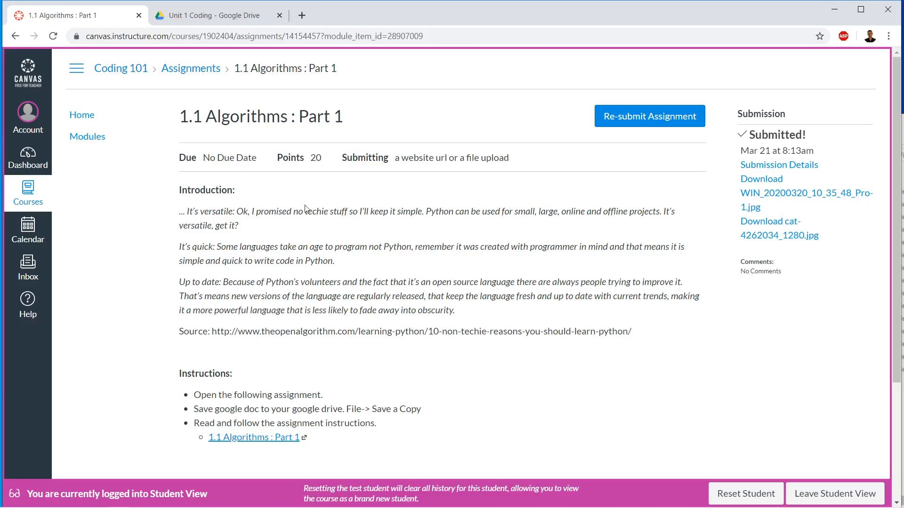
Leave Student View and copy the linked title 1.1 Algorithms : Part 1 from the Unit 1 Coding module
left_click(826, 493)
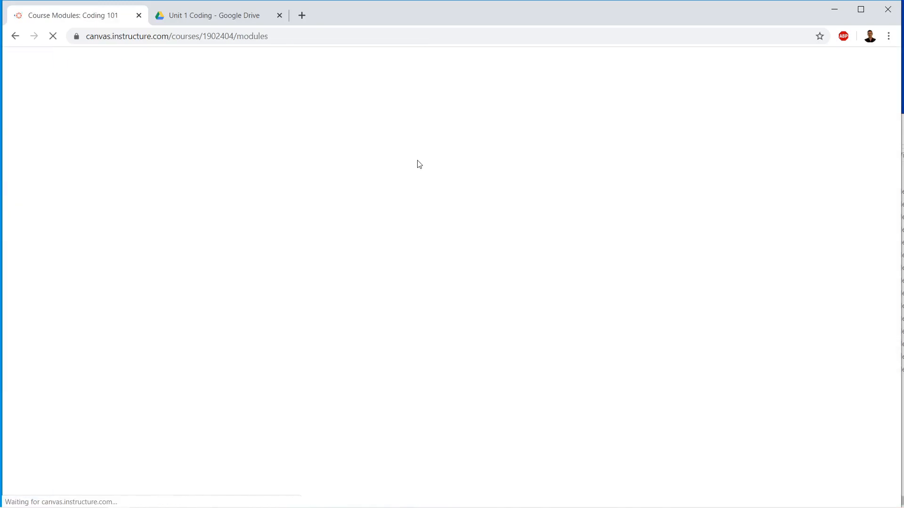
left_click_drag(318, 203, 224, 203)
key("ctrl+c")
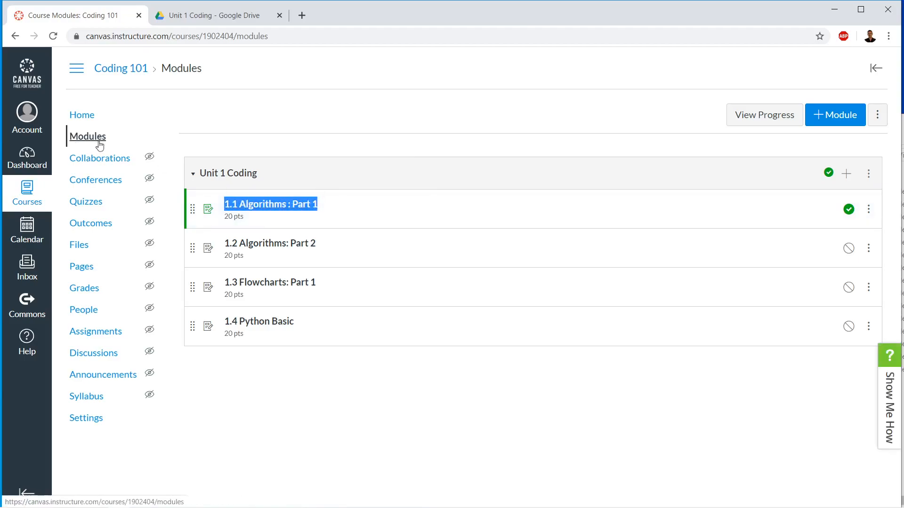
Replace "Unit 1 Lesson 1" in the course Home Page's assignment table with the copied 1.1 Algorithms : Part 1 link and save the page
left_click(77, 115)
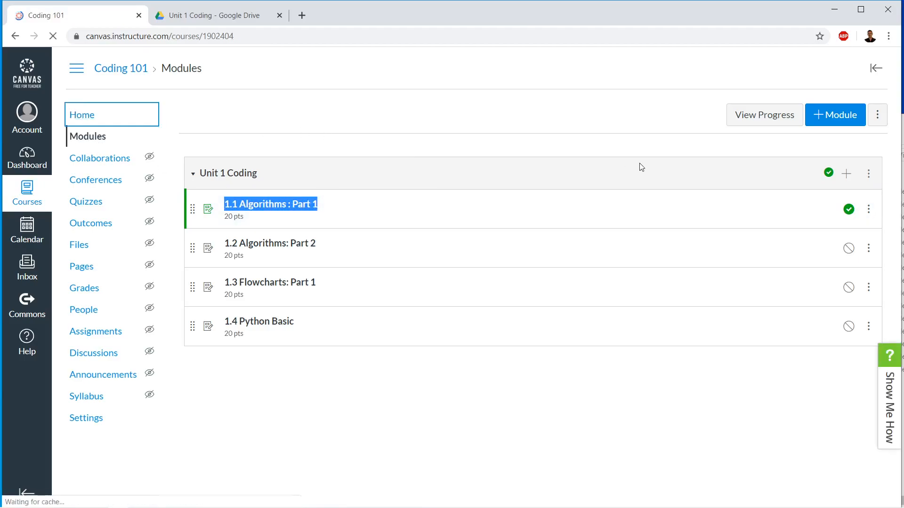
left_click(678, 121)
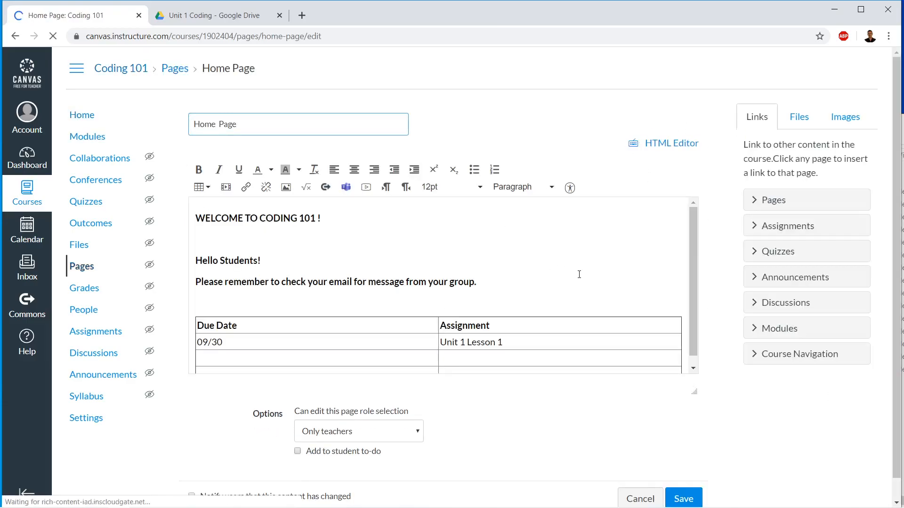
left_click_drag(506, 334, 433, 334)
left_click(488, 334)
left_click_drag(516, 338, 440, 335)
key("ctrl+v")
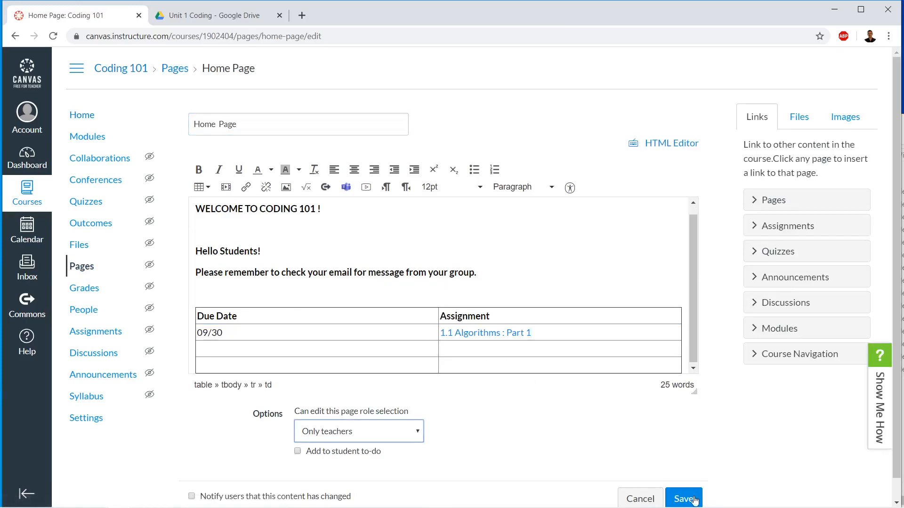
left_click(684, 499)
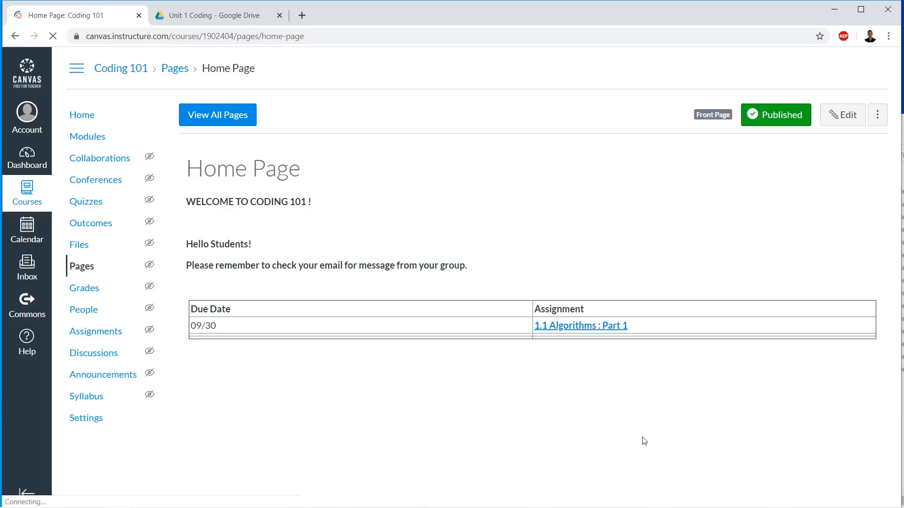
Follow the Home Page's 1.1 Algorithms : Part 1 link and review the assignment page it leads to
left_click(610, 326)
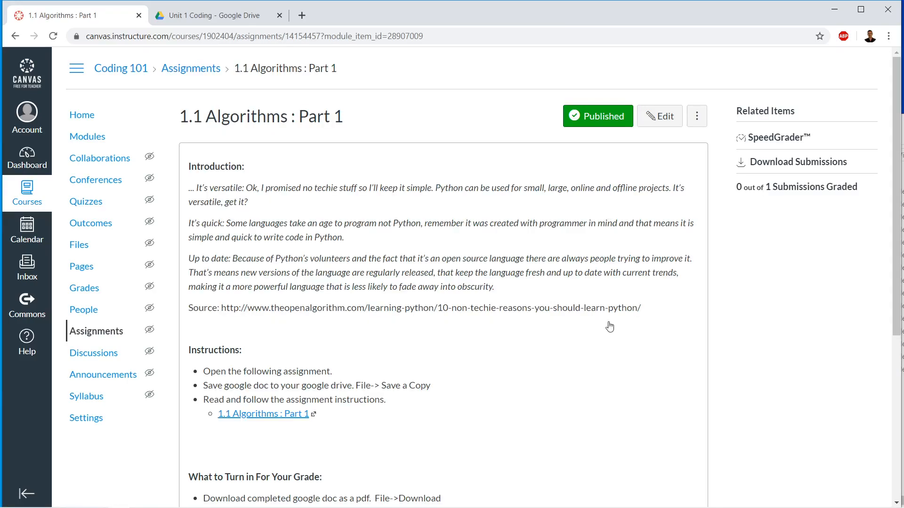
scroll(594, 309, "down", 5)
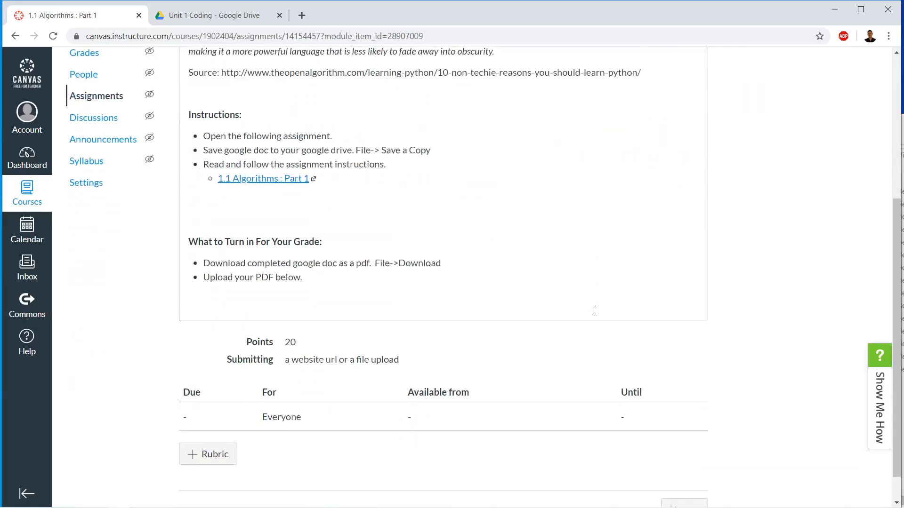
scroll(594, 313, "up", 4)
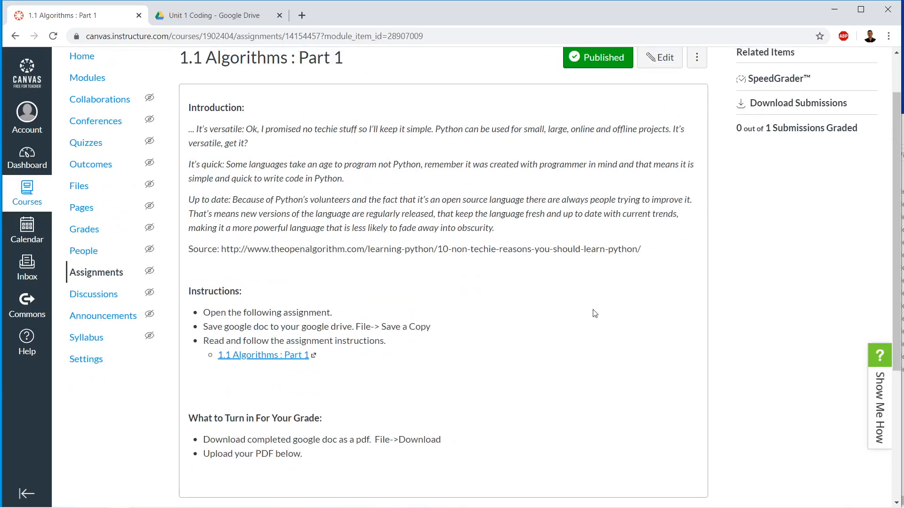